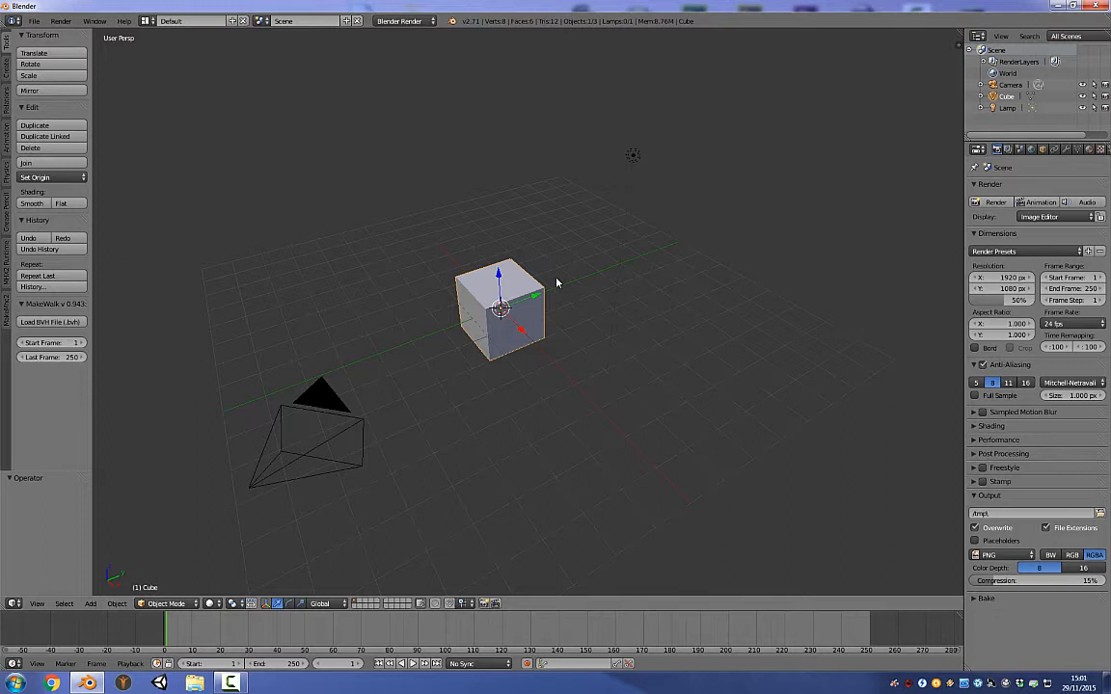
- Show the 3D view's properties sidebar and turn on the Screencast Keys display
middle_drag(453, 304, 454, 326)
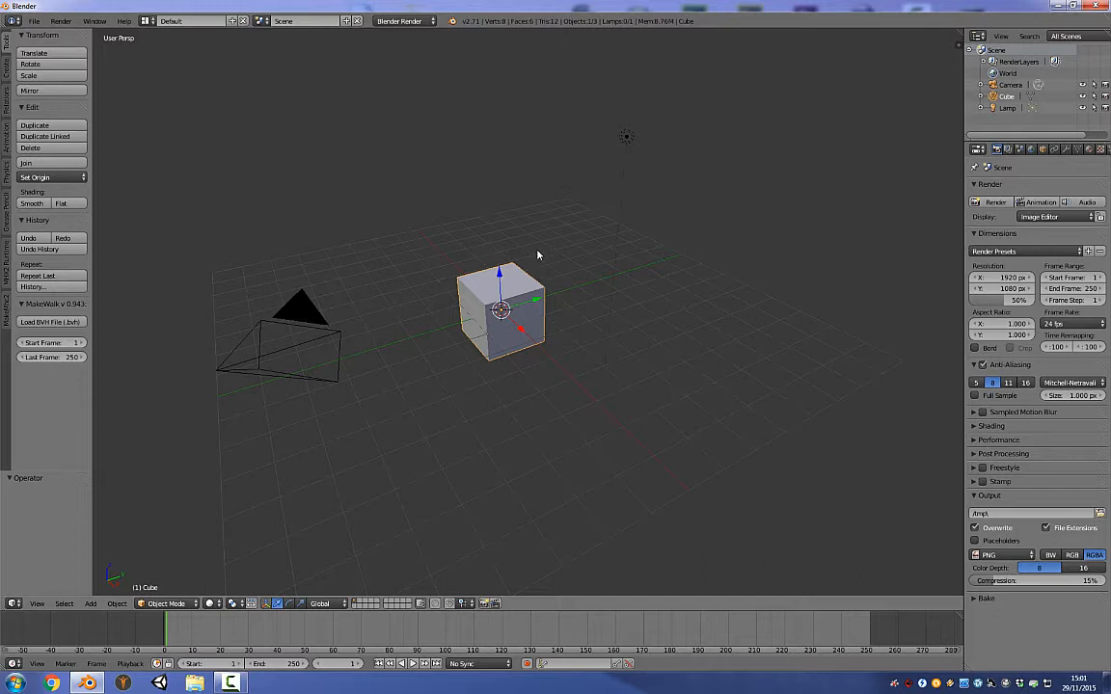
key(n)
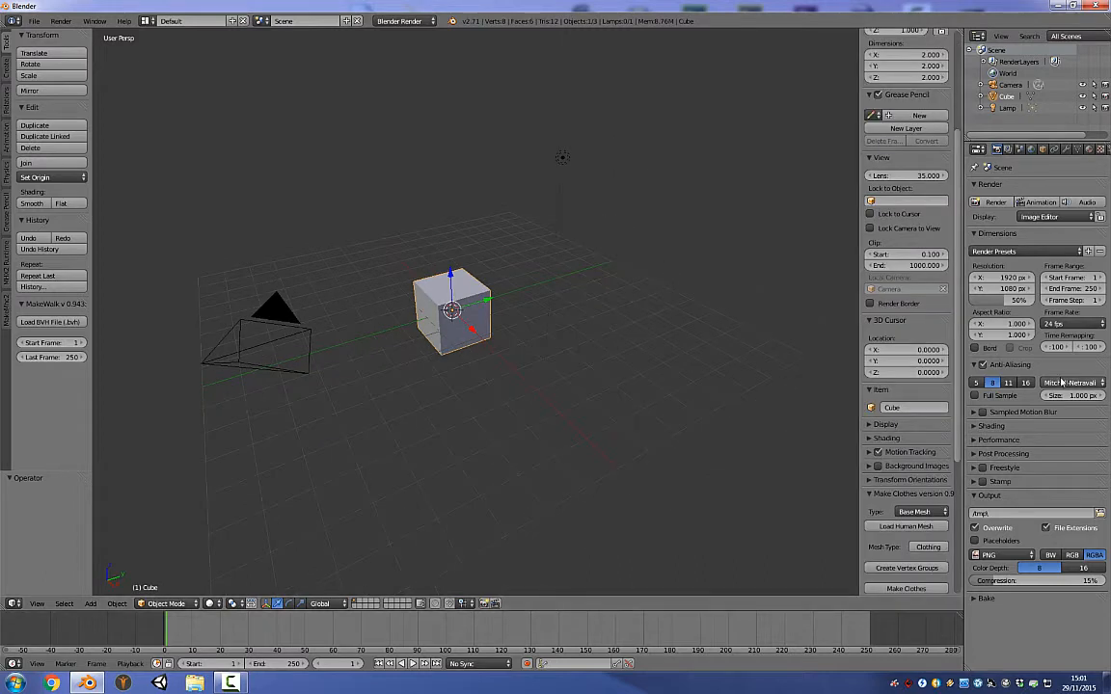
scroll(912, 289, down, 6)
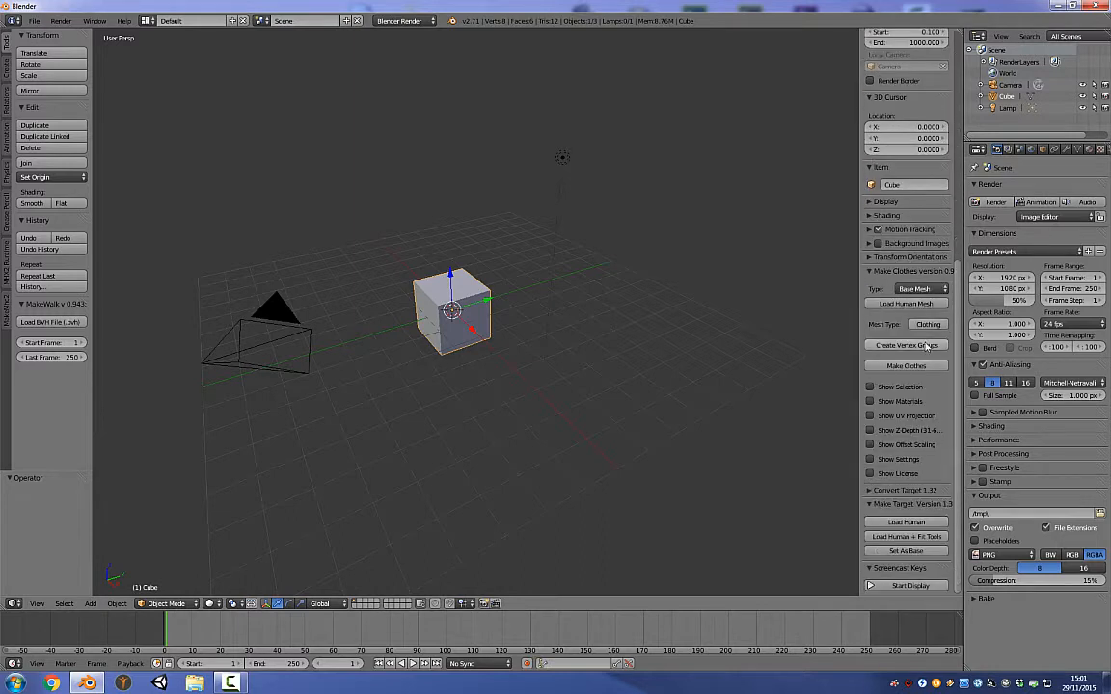
click(908, 585)
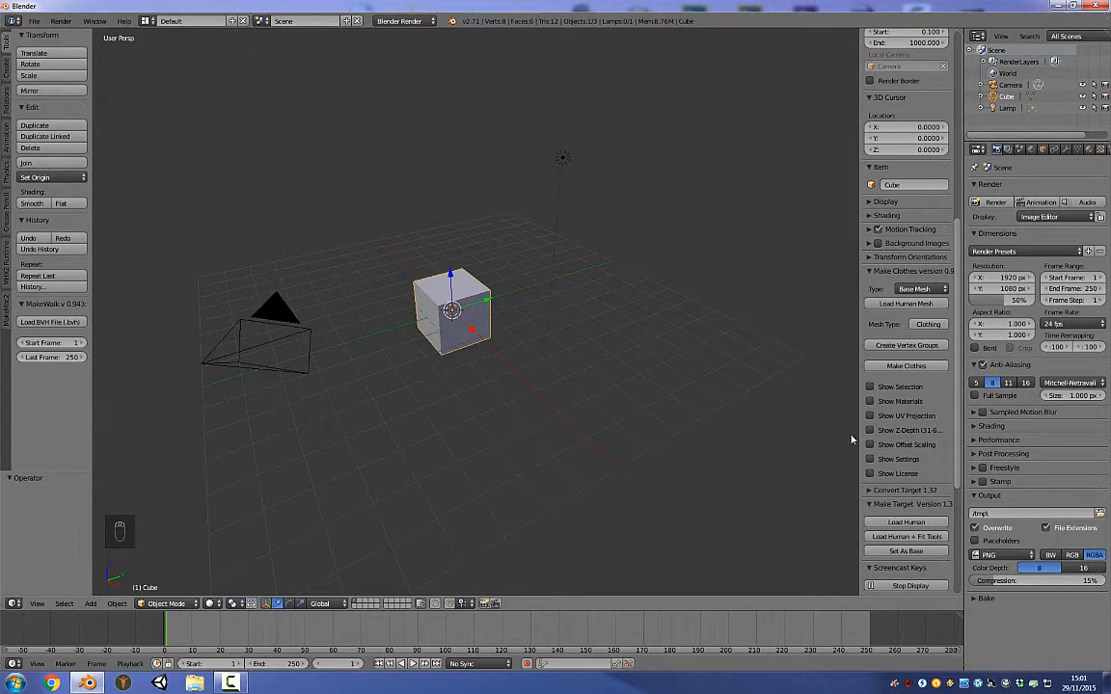
key(n)
key(n)
key(n)
key(n)
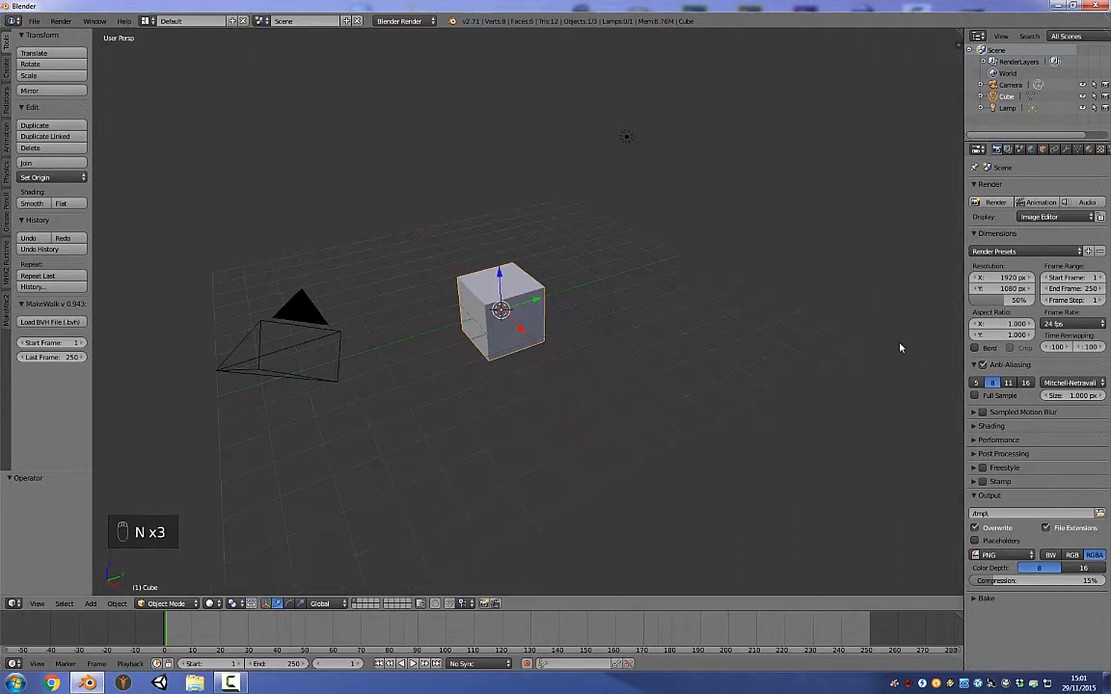
key(t)
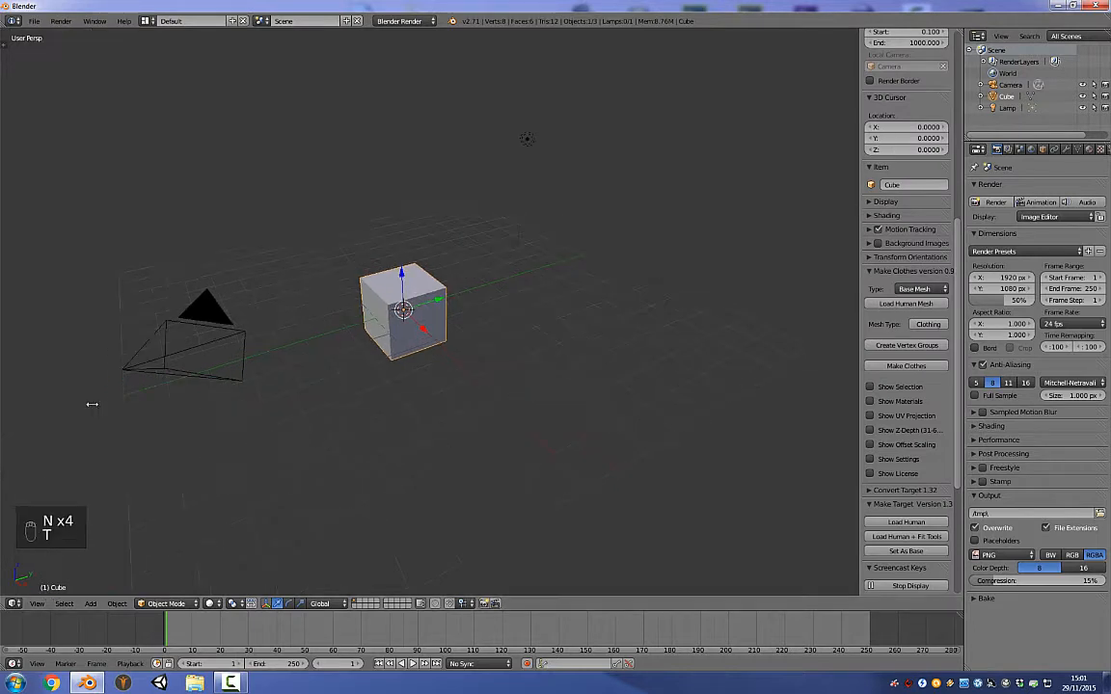
key(t)
key(t)
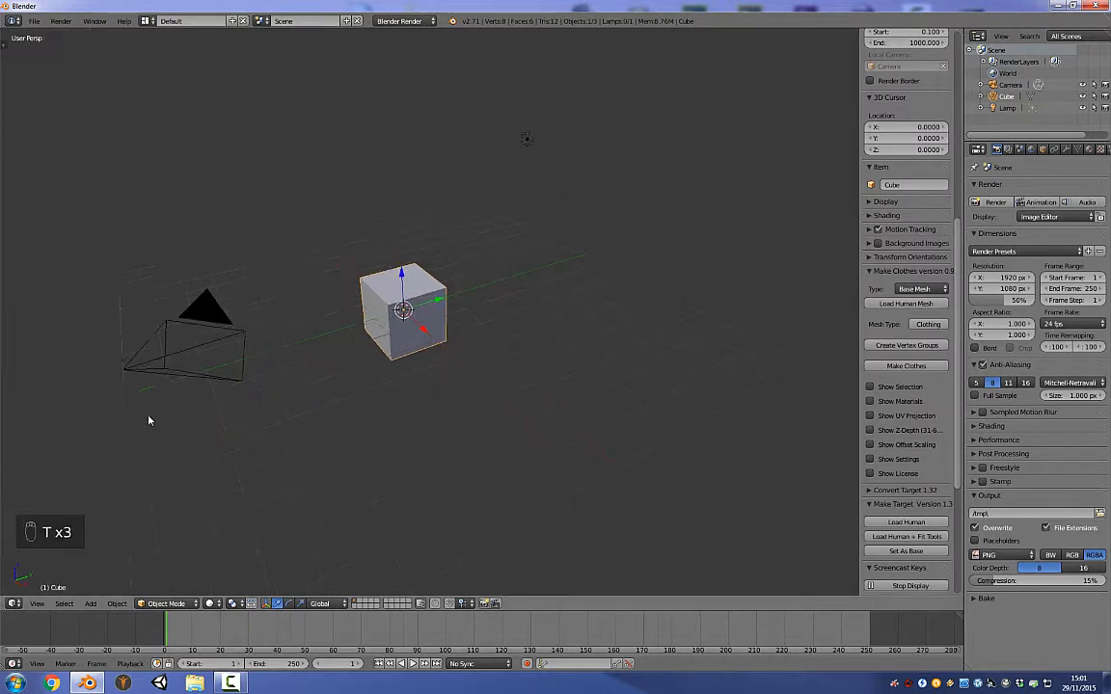
key(t)
key(t)
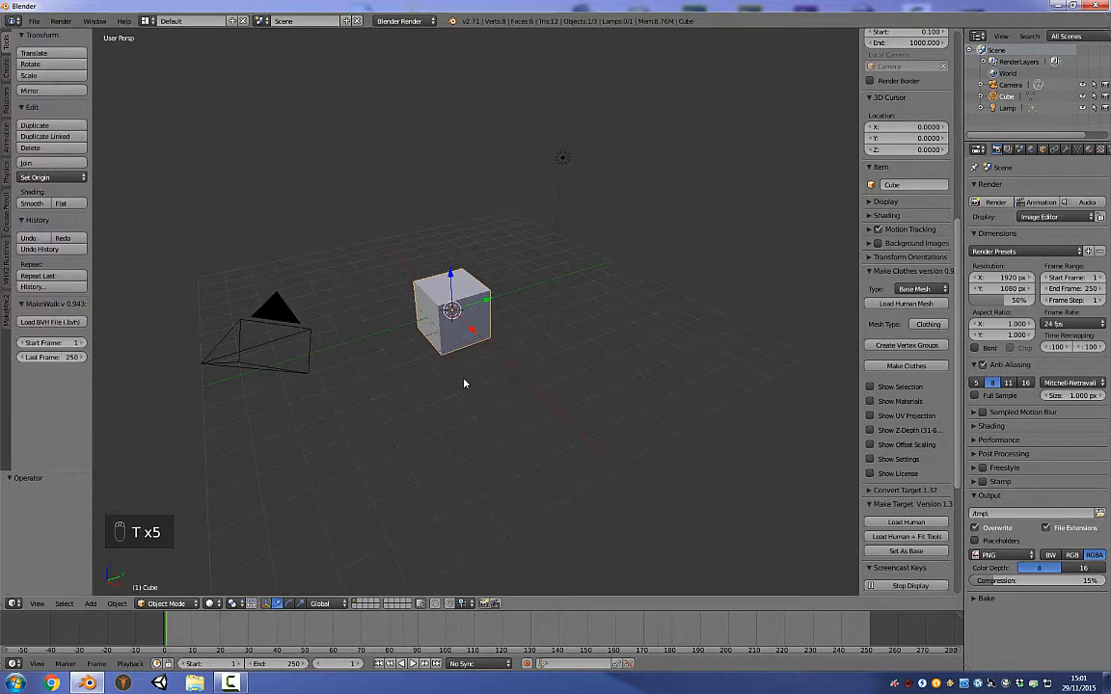
- Collapse the Make Clothes, Make Target and Screencast Keys sections
click(874, 272)
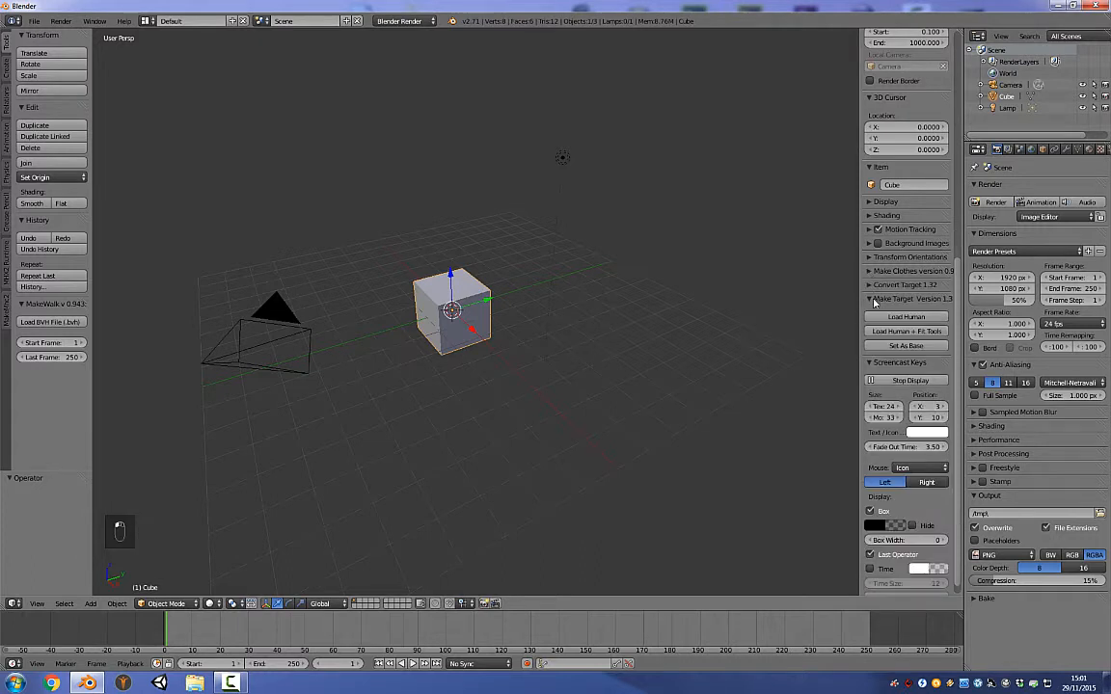
click(873, 299)
click(873, 313)
- Add a plane mesh at the scene's origin and scale it up uniformly by about 6.43 as a floor
middle_drag(670, 349, 454, 368)
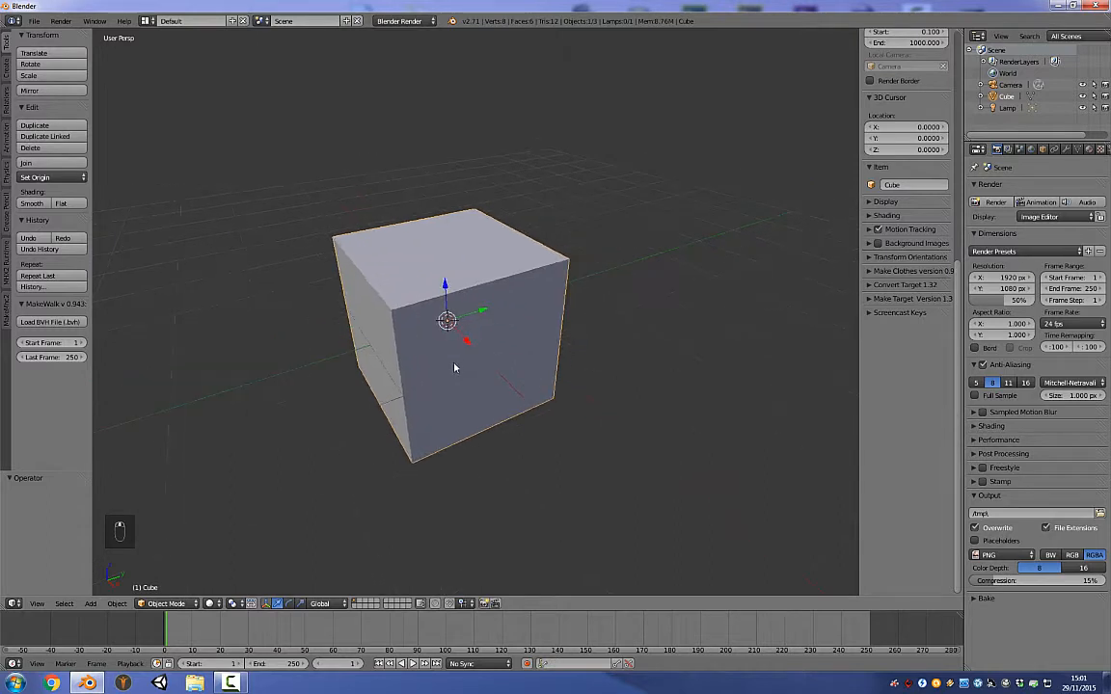
scroll(455, 368, down, 6)
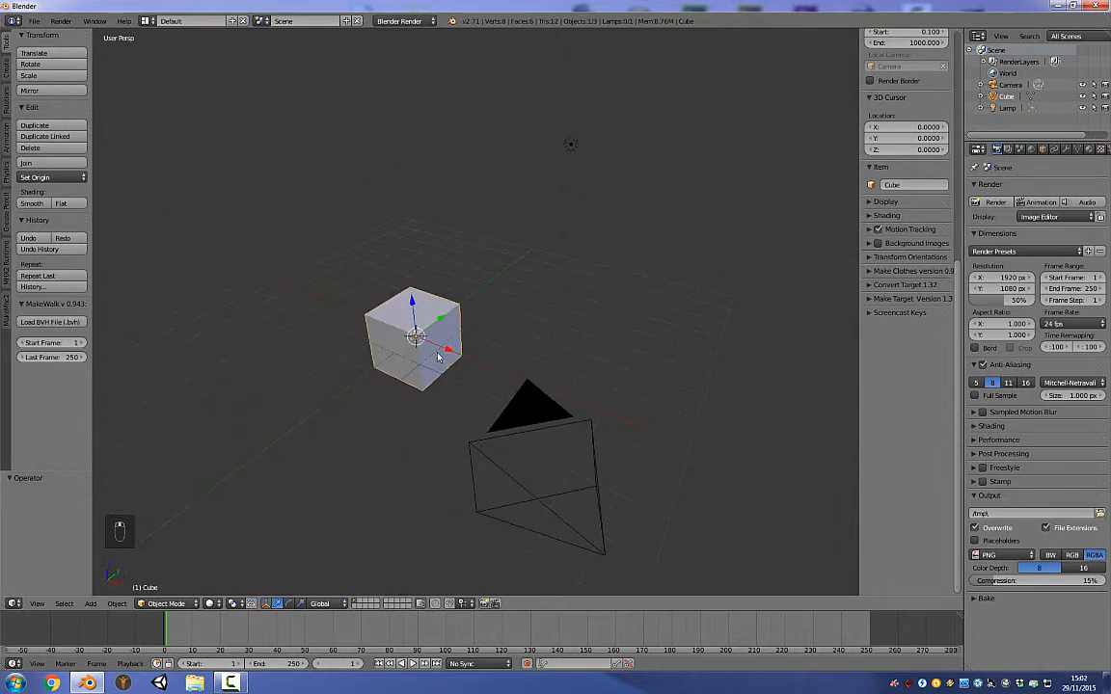
click(7, 69)
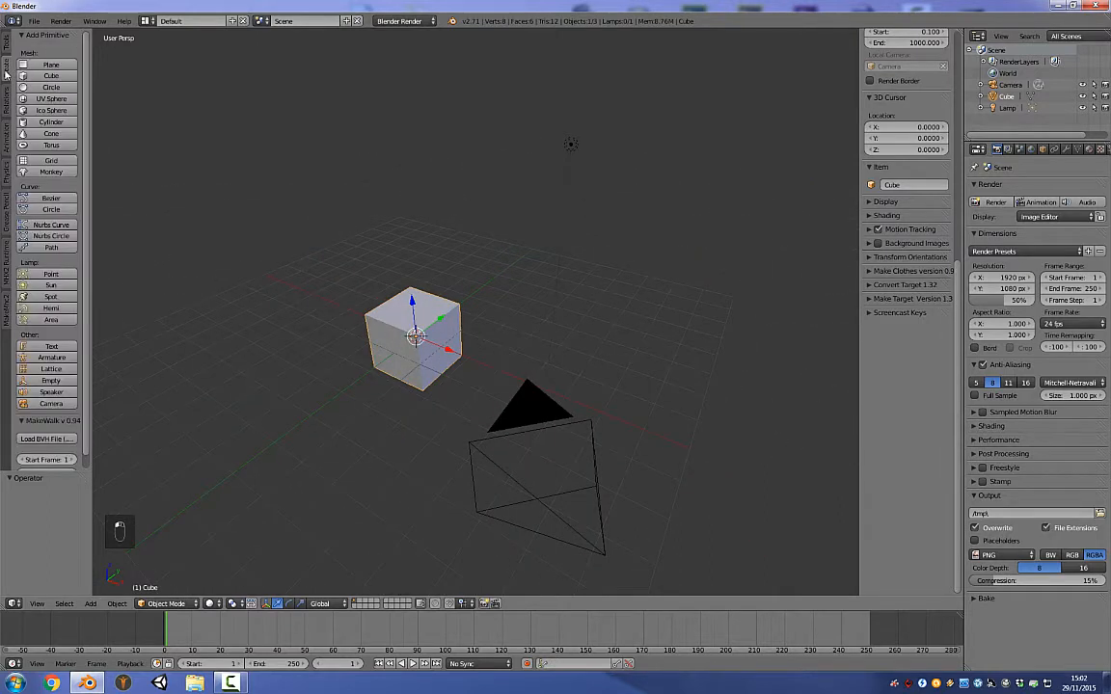
click(53, 64)
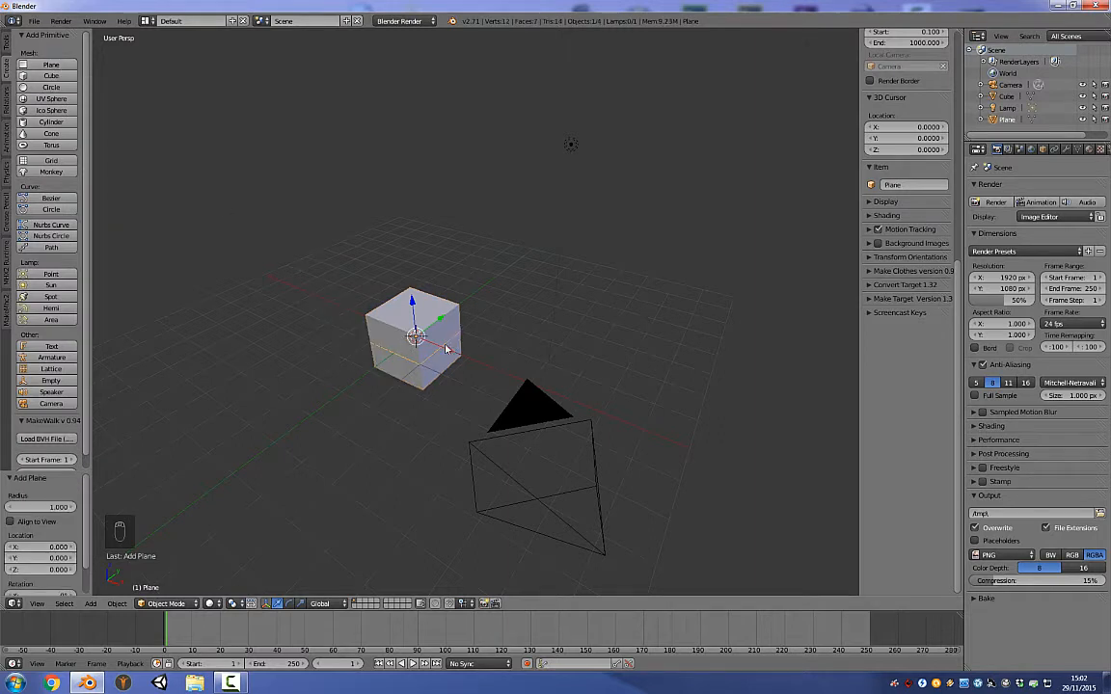
middle_drag(380, 314, 409, 364)
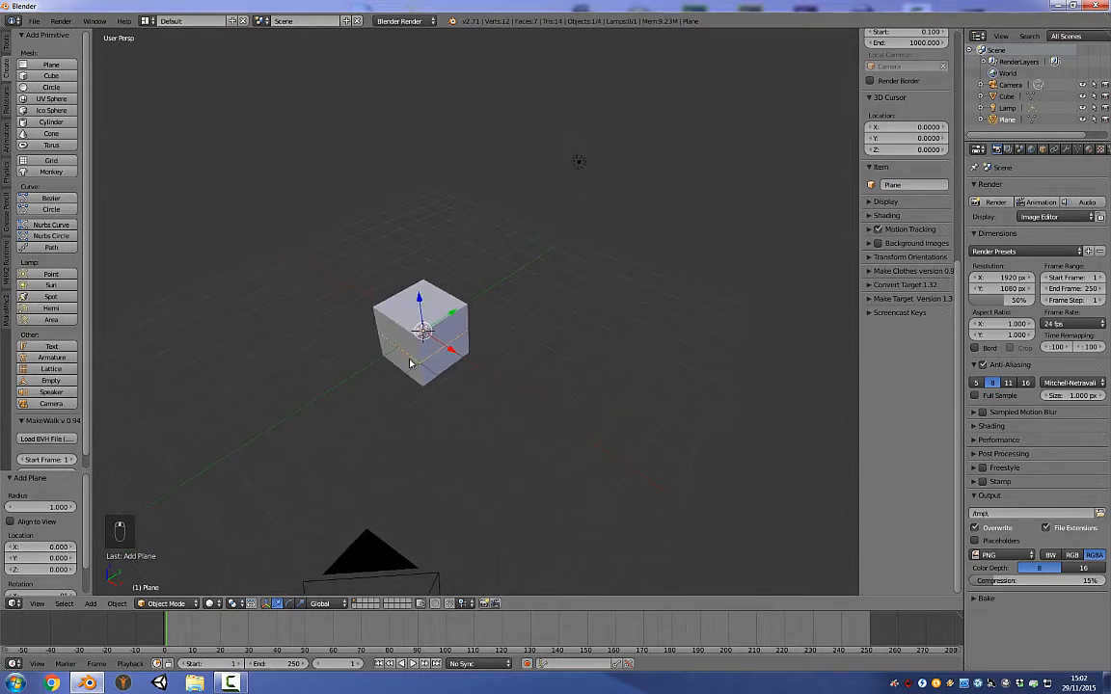
key(s)
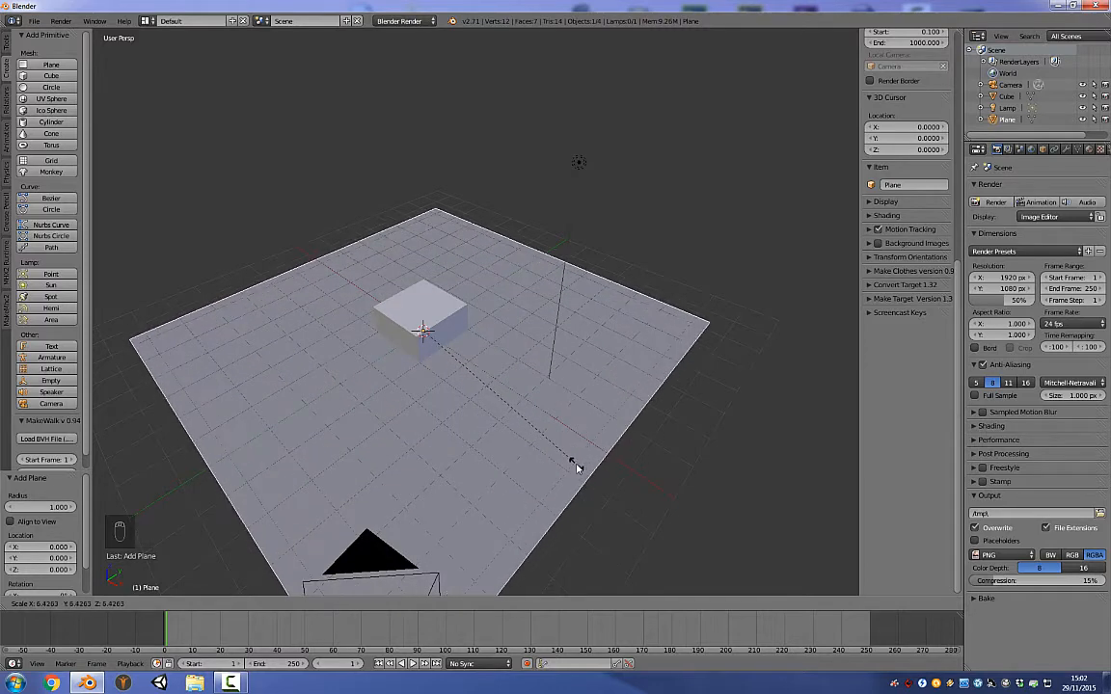
click(576, 467)
middle_drag(434, 377, 373, 379)
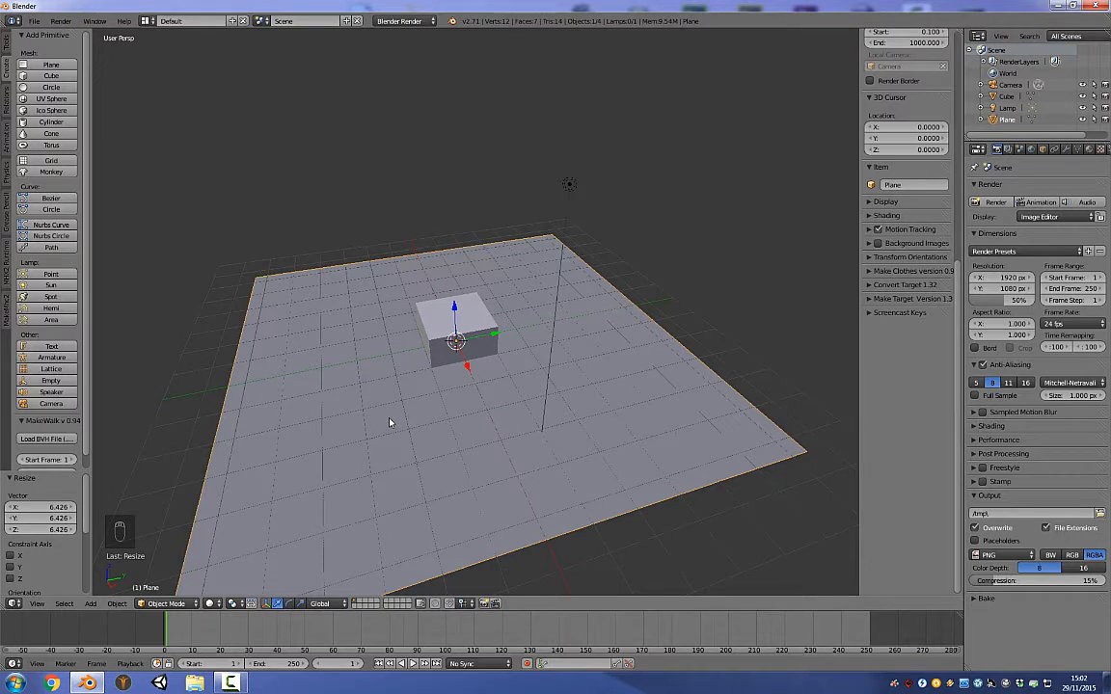
key(s)
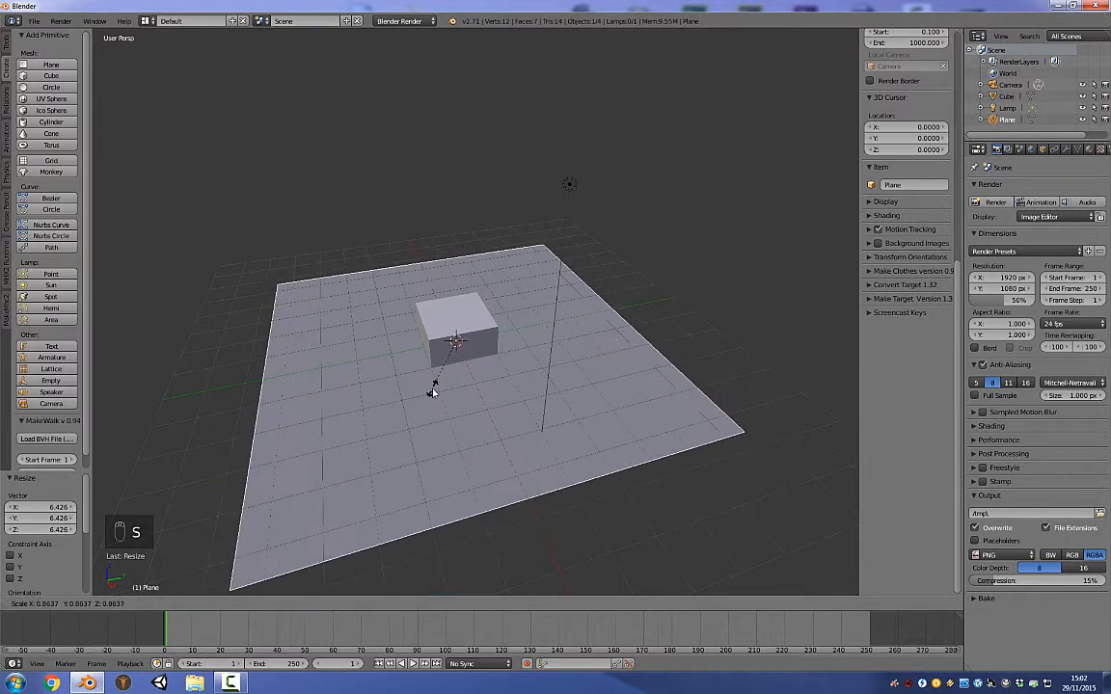
key(x)
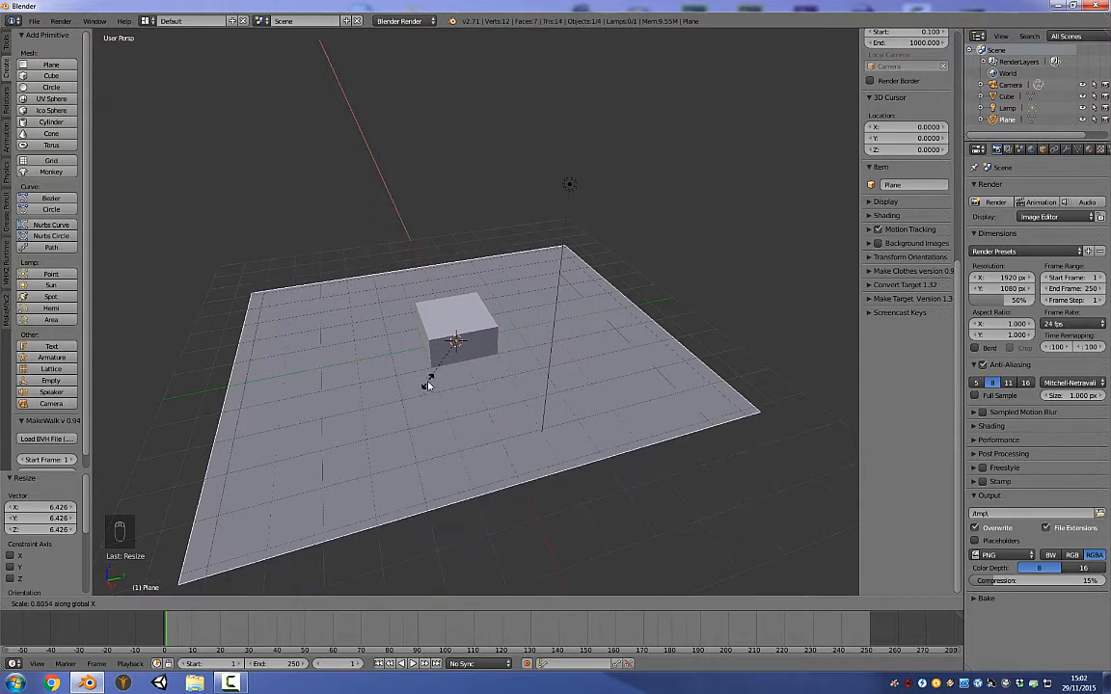
key(z)
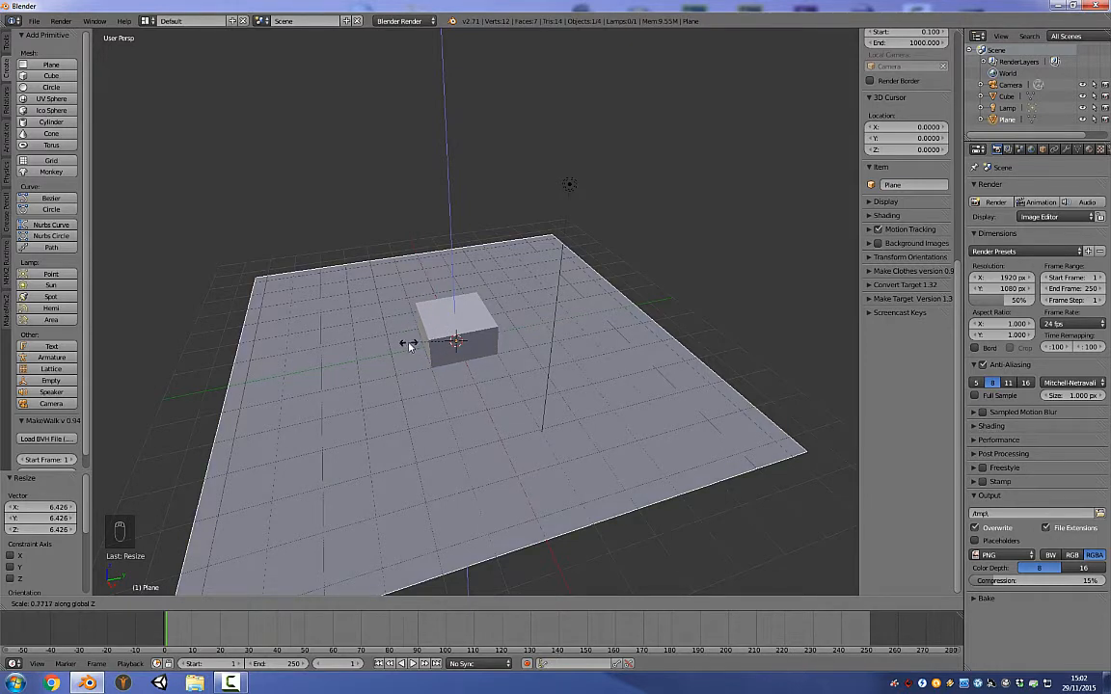
key(Escape)
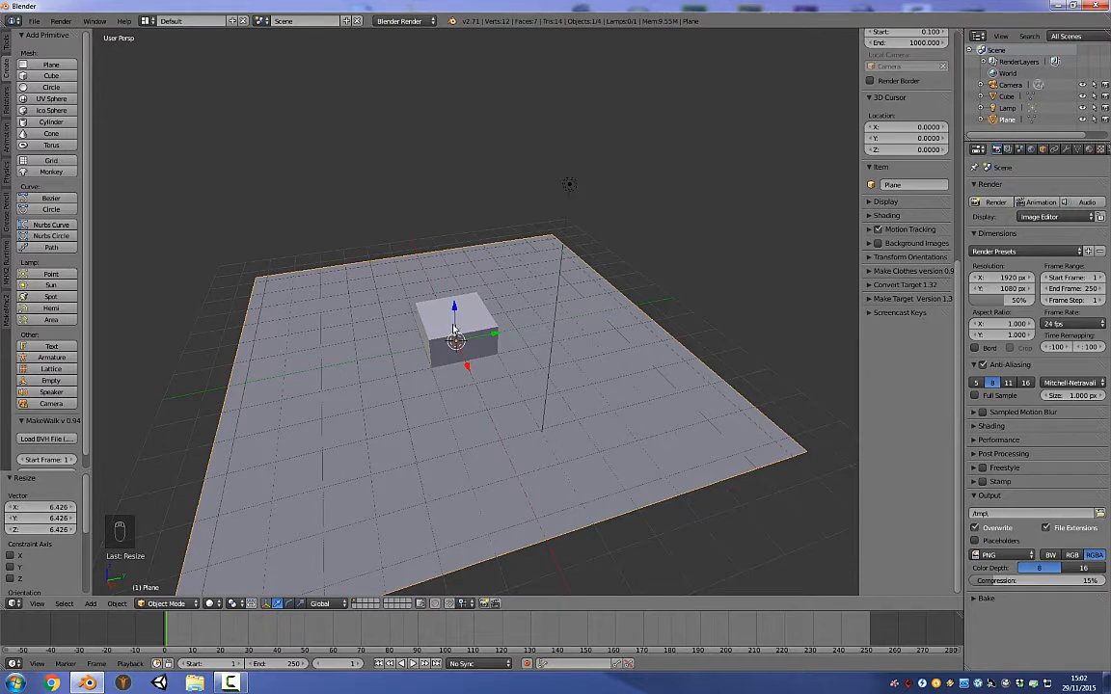
- Raise the cube about 1.018 units along the global Z axis so it rests on top of the plane
right_click(444, 328)
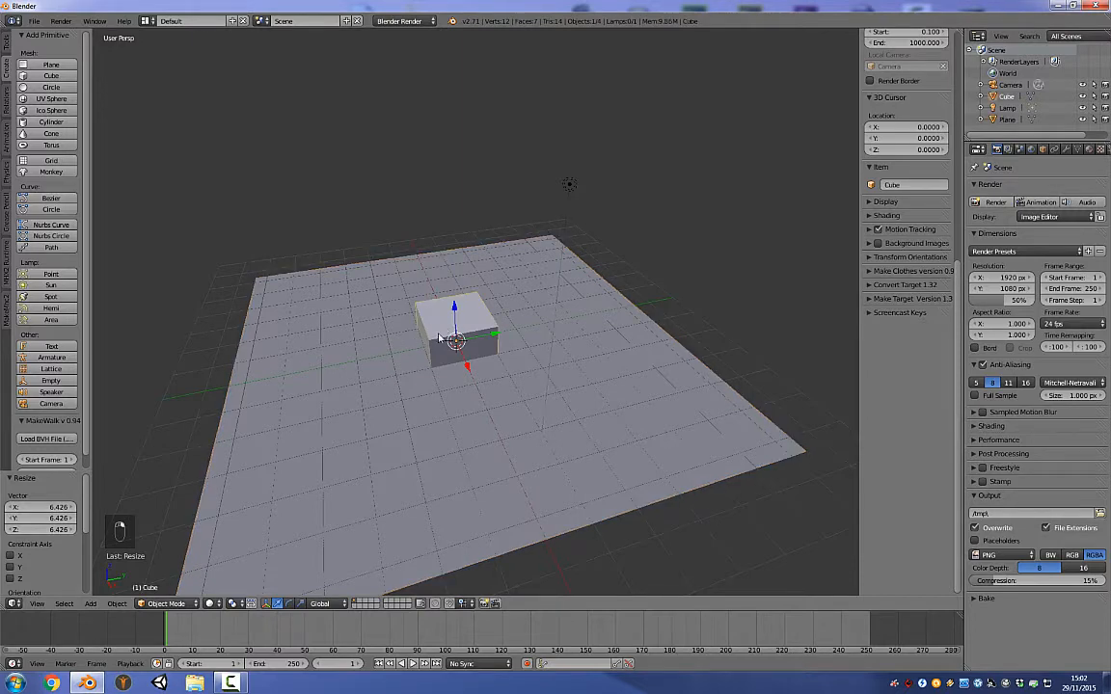
mouse_move(444, 328)
middle_down()
mouse_move(461, 353)
mouse_move(444, 323)
middle_up()
right_click(443, 322)
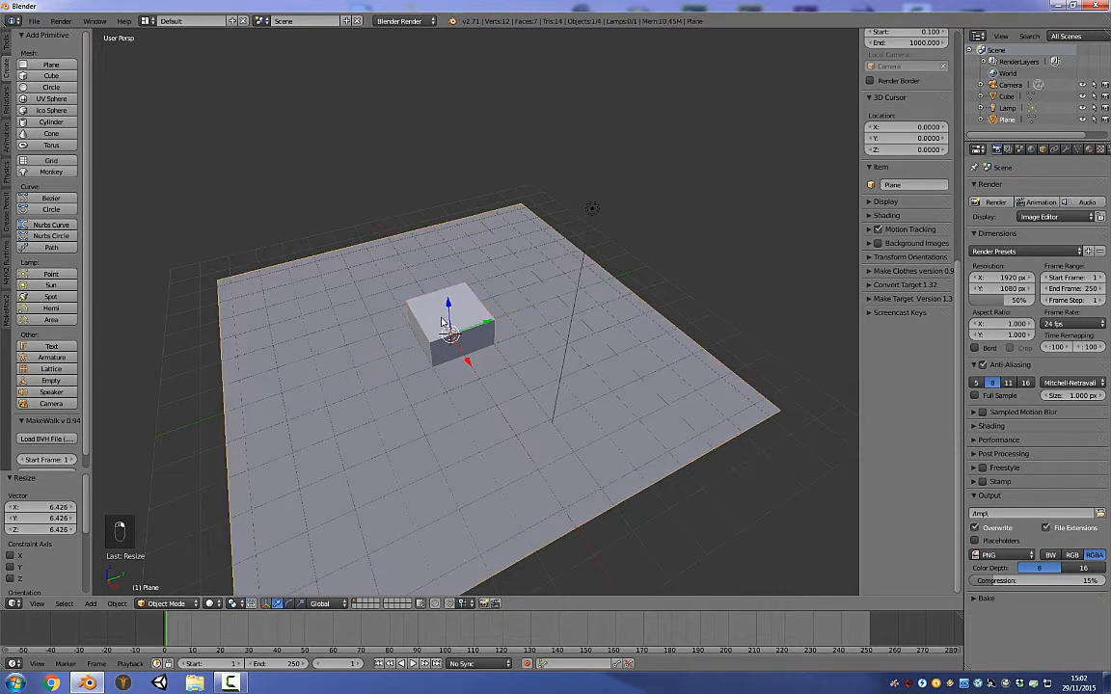
right_click(443, 322)
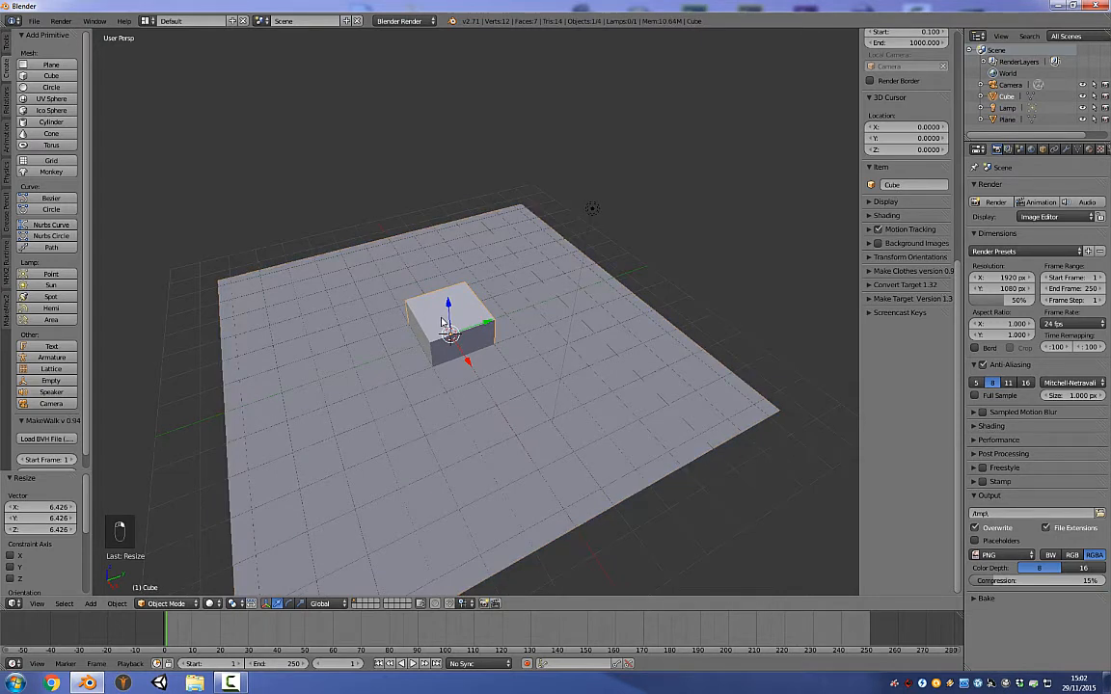
key(g)
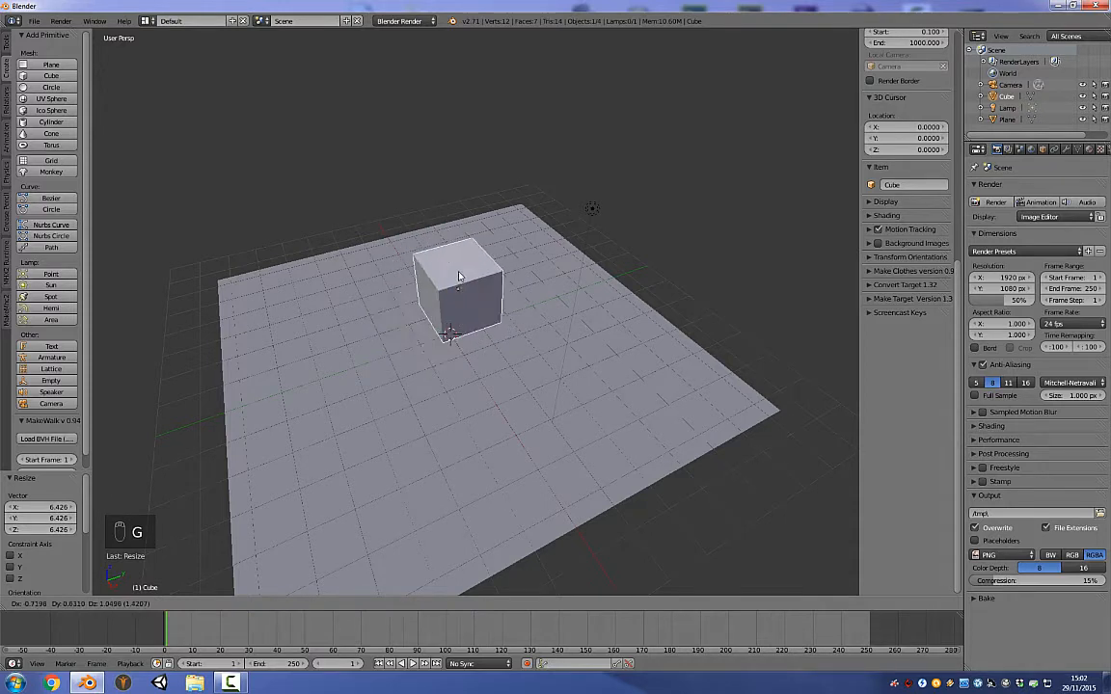
key(z)
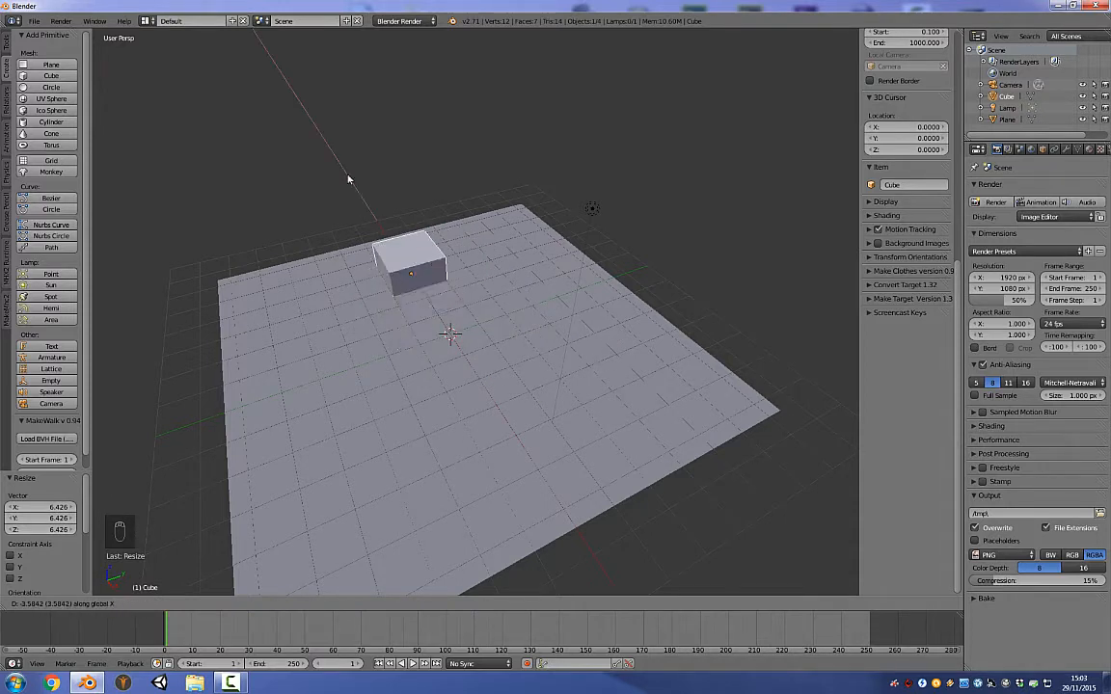
key(y)
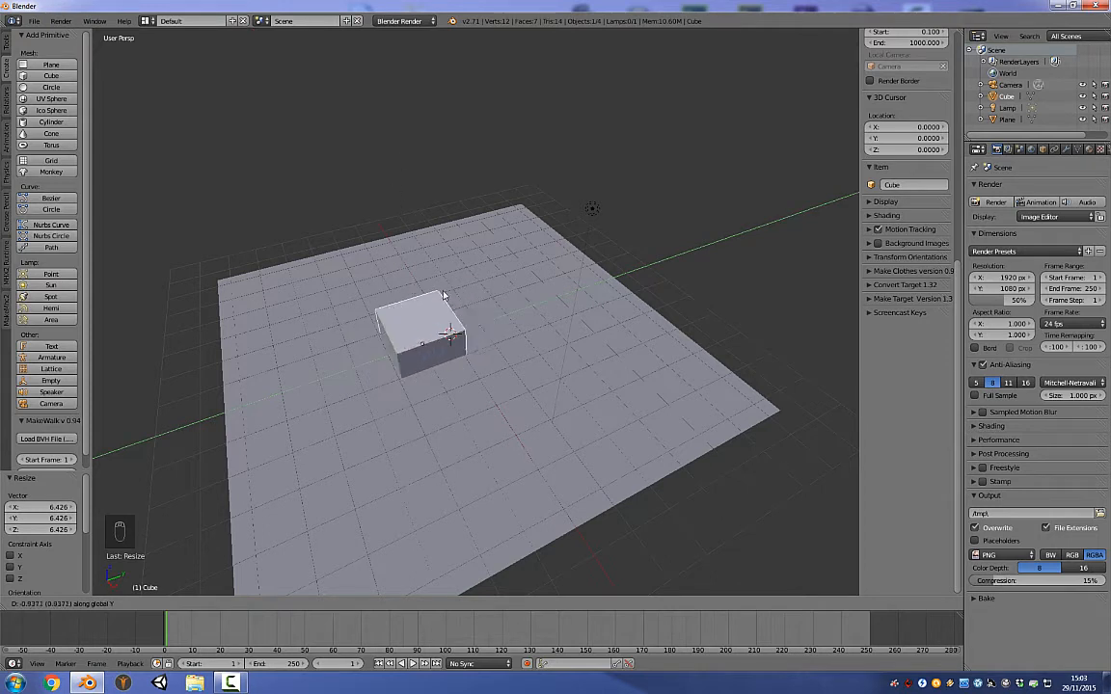
key(z)
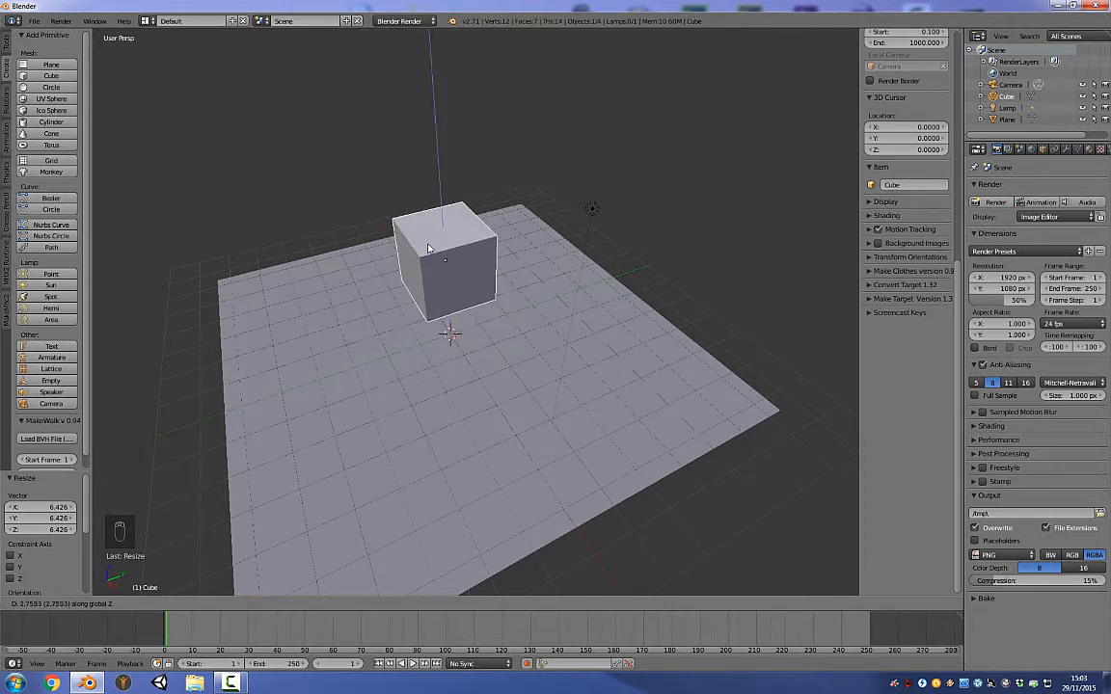
click(434, 298)
middle_drag(434, 298, 507, 353)
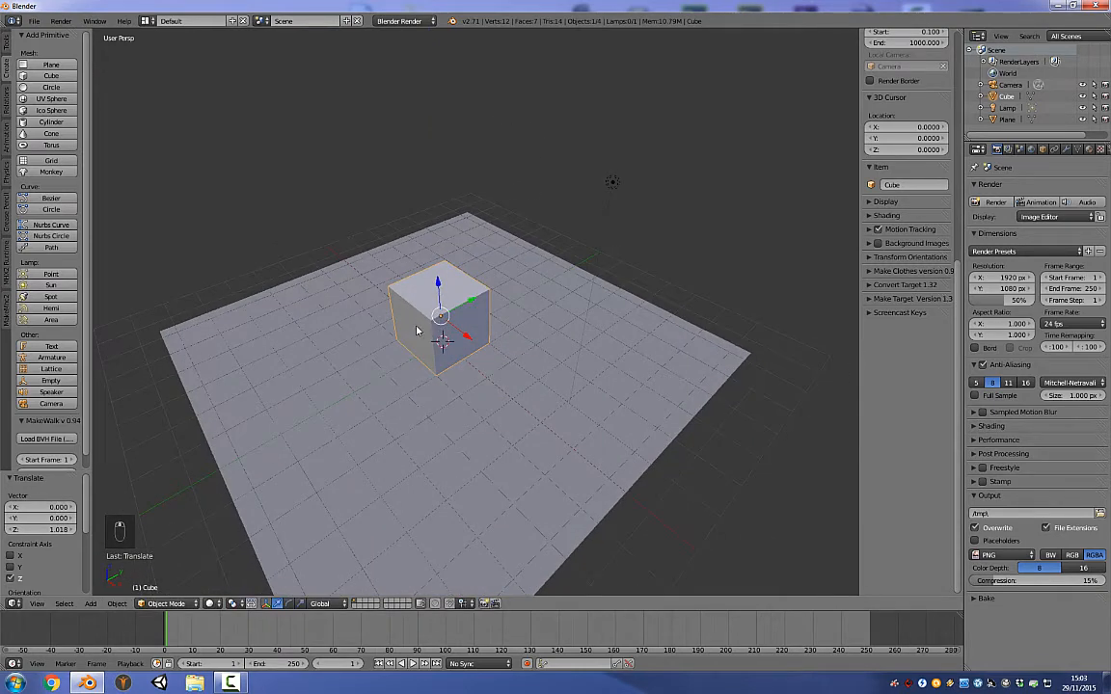
key(r)
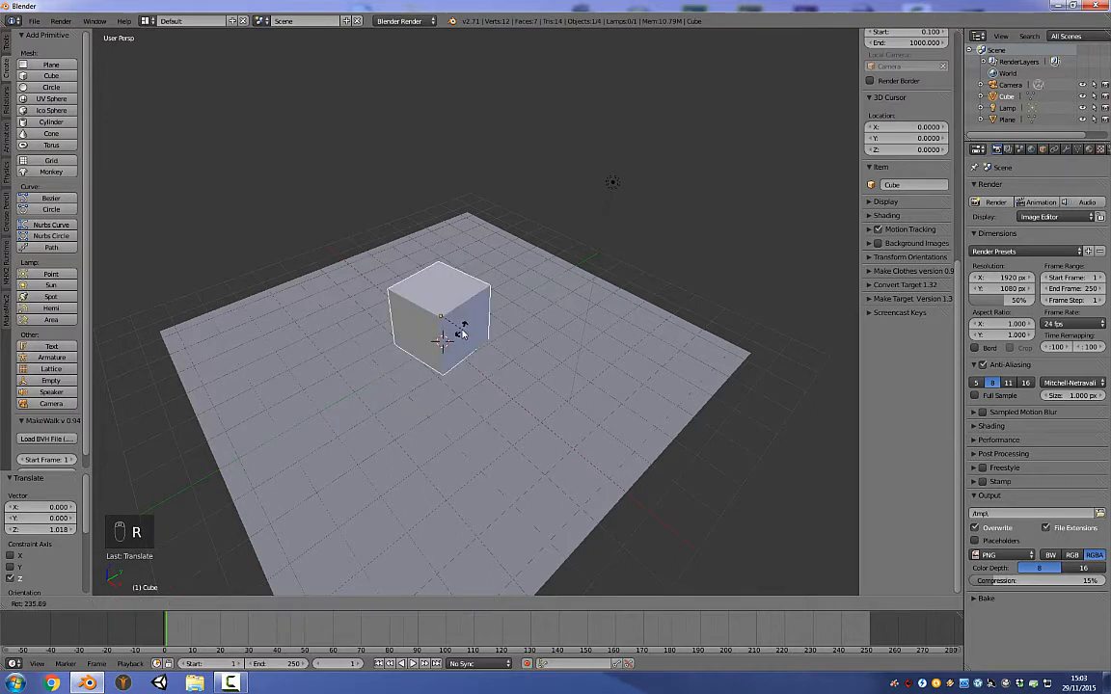
key(x)
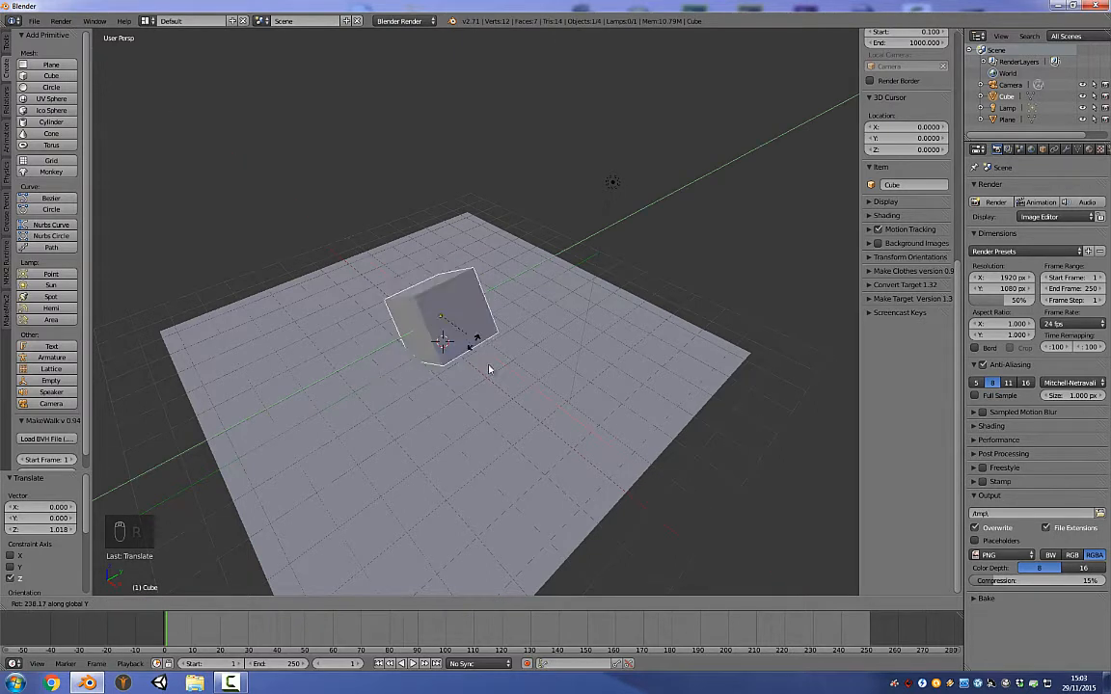
key(z)
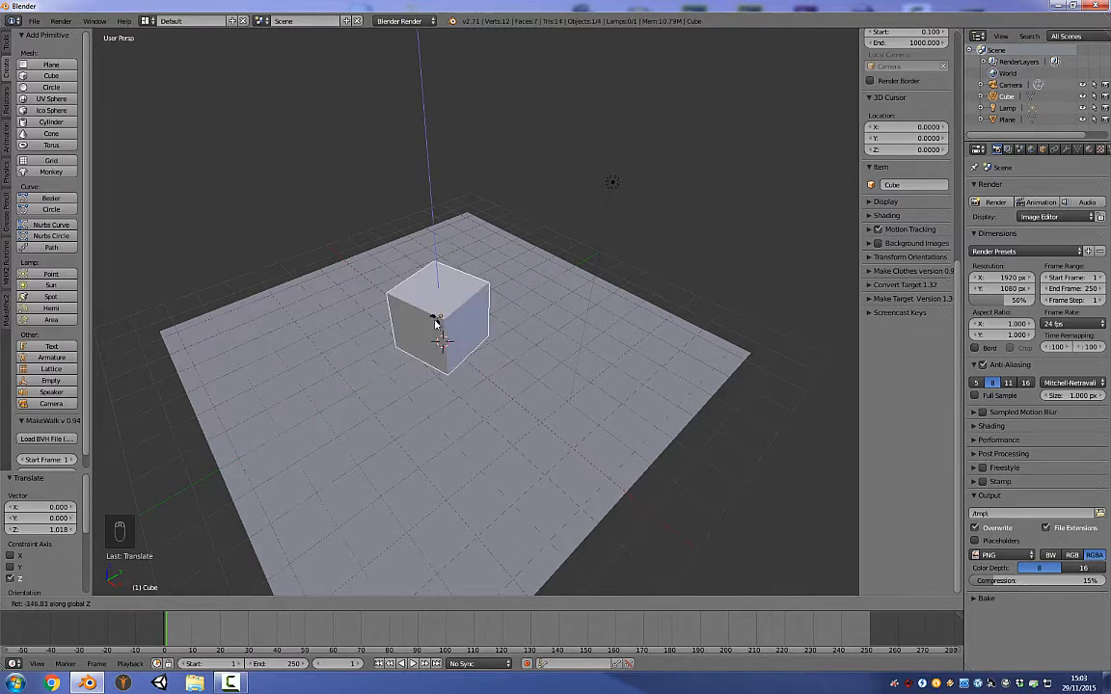
click(436, 325)
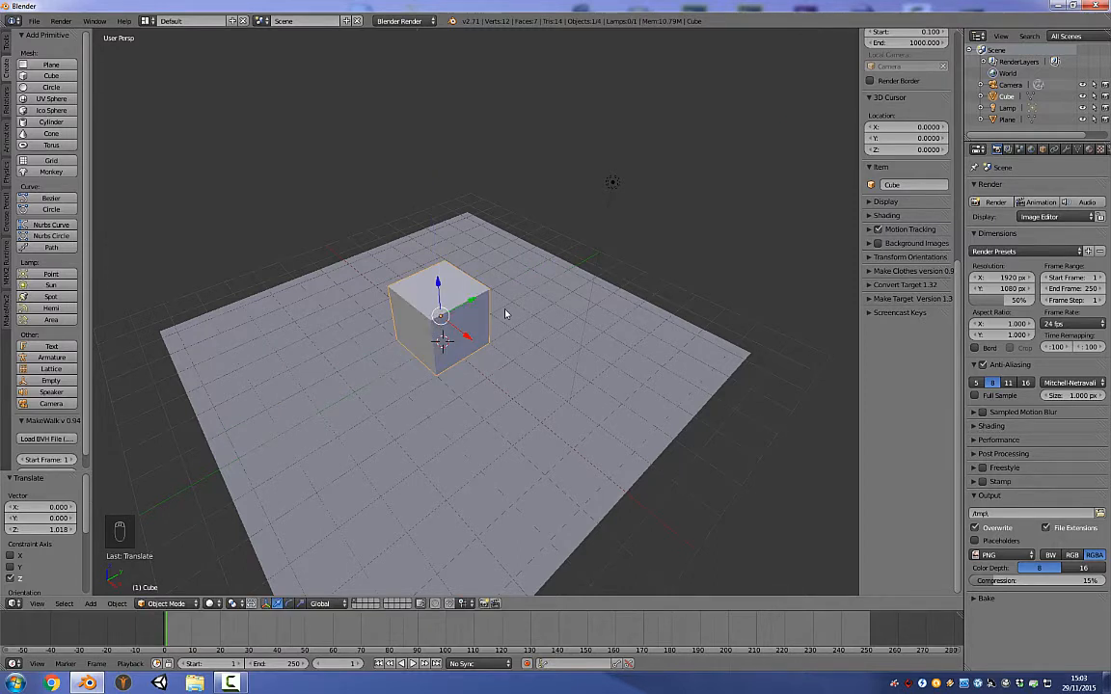
- Lock the camera to the view and reframe the cube from a slightly higher angle while looking through the camera
scroll(868, 275, up, 10)
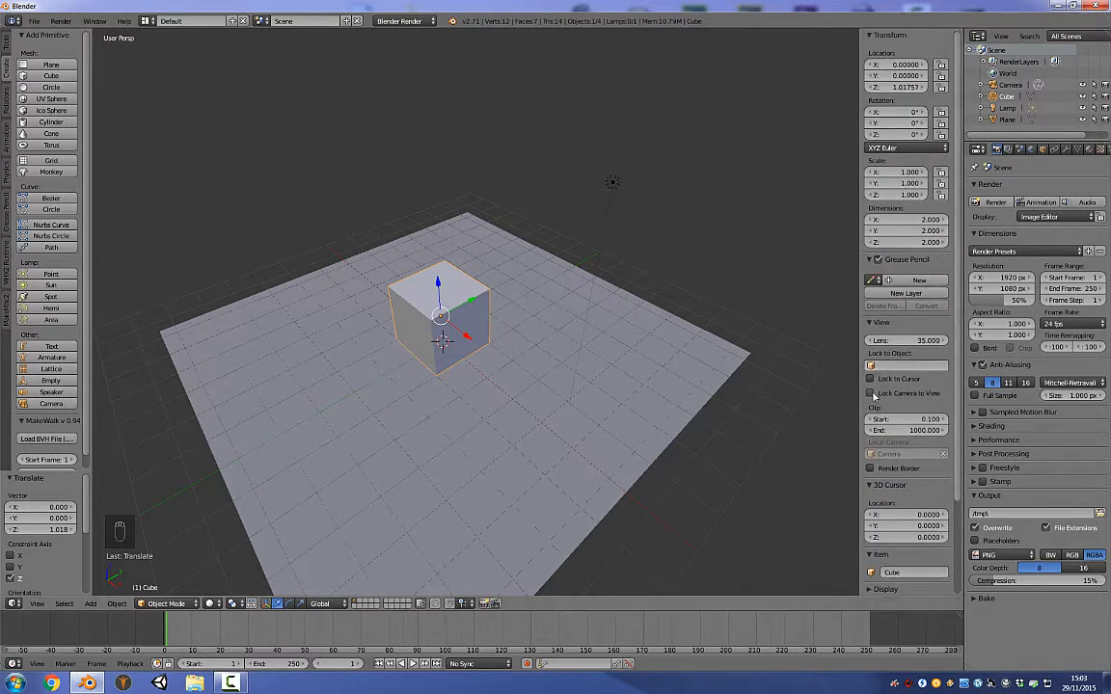
click(872, 394)
key(KP_0)
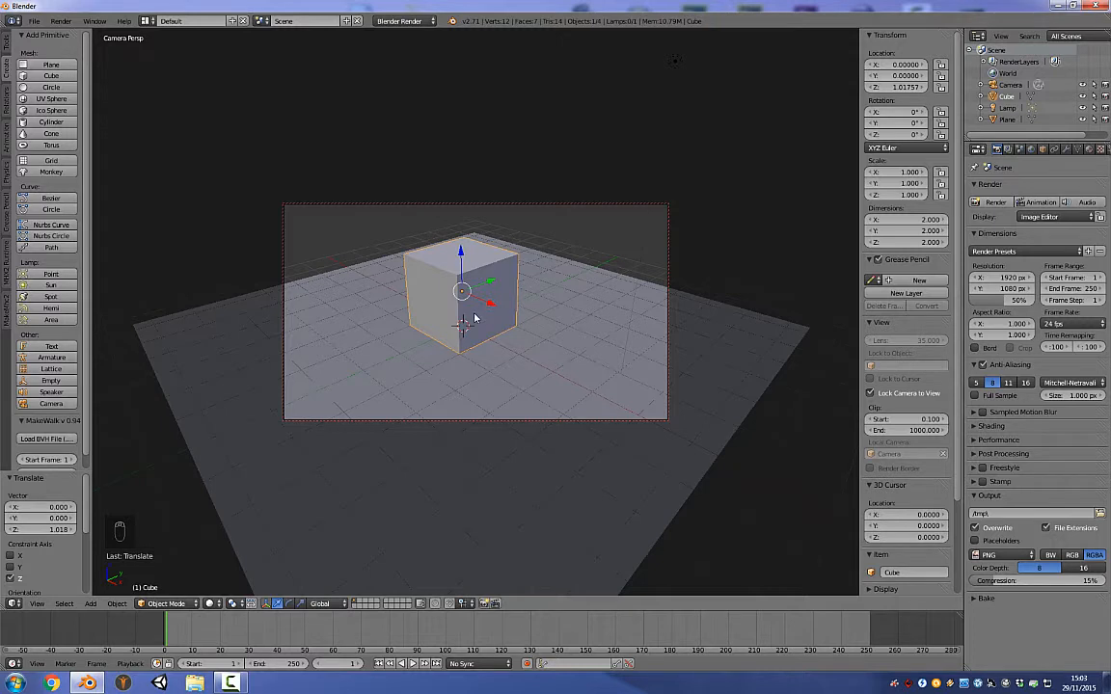
middle_drag(475, 321, 529, 324)
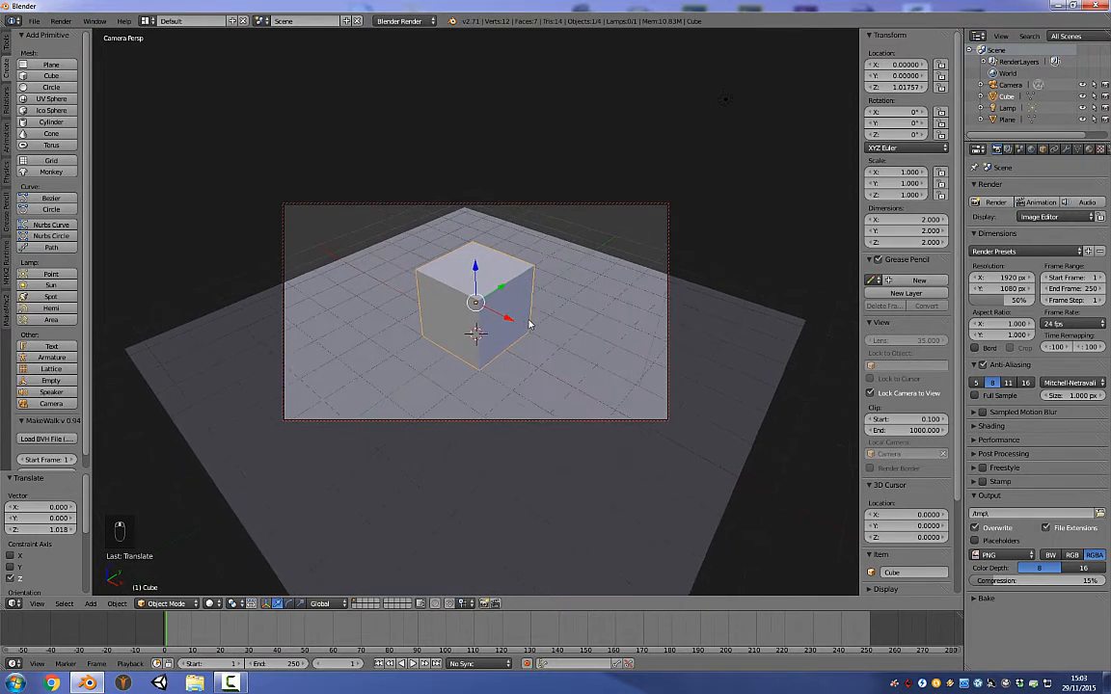
- Render the scene to check the cube's shadow, close the render and leave the camera view
key(F12)
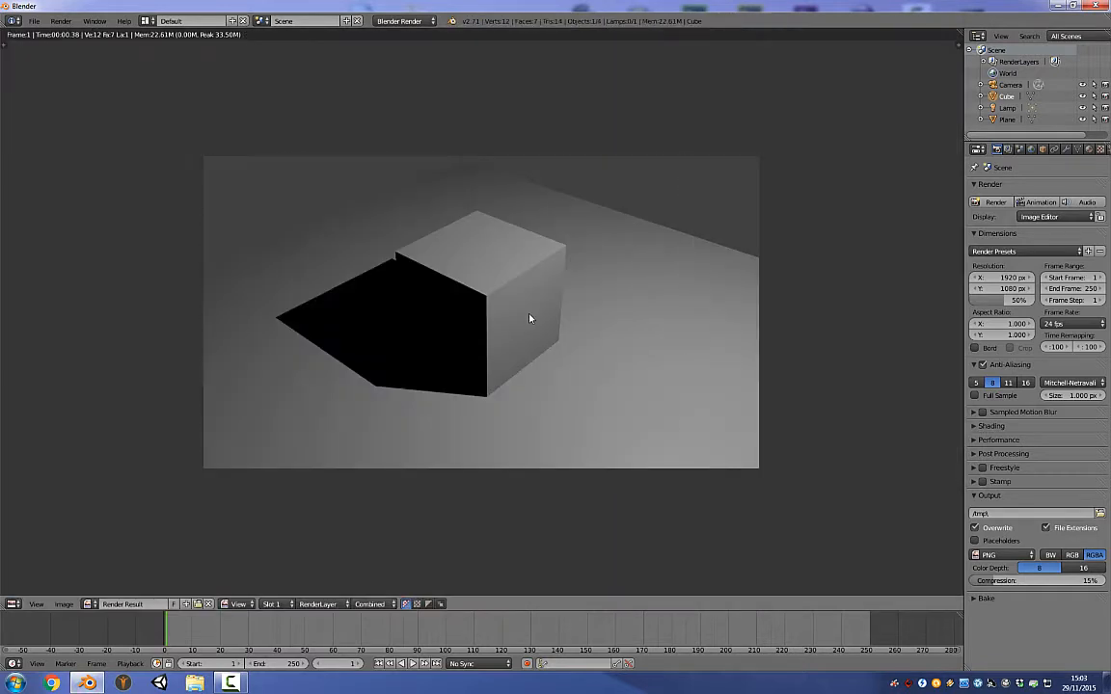
key(Escape)
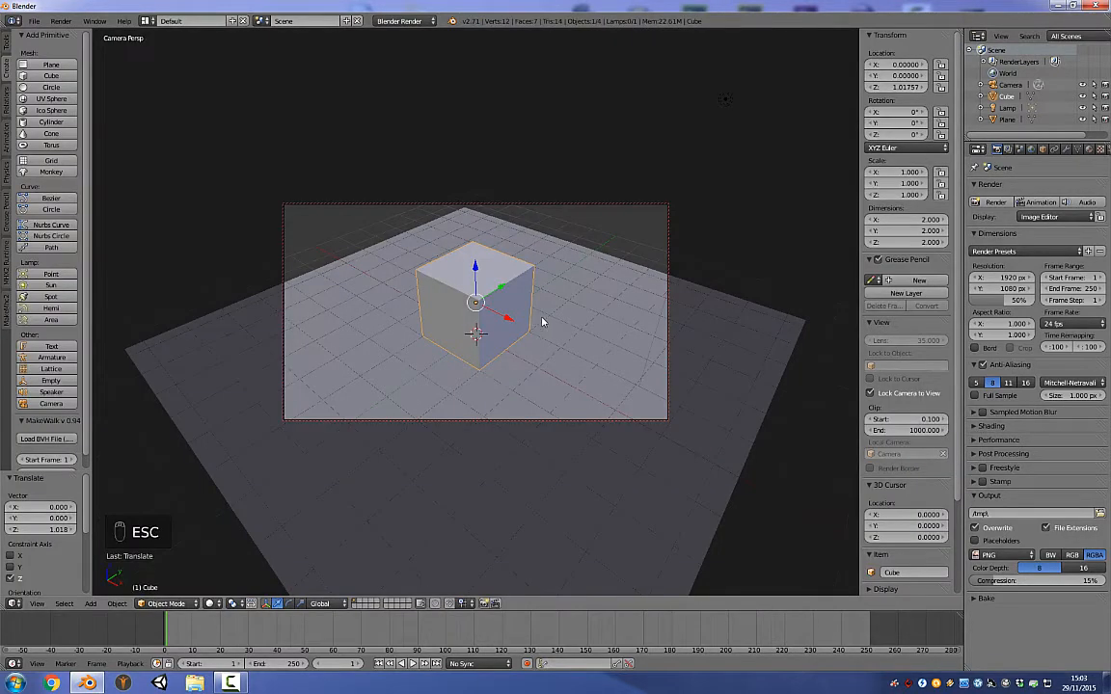
key(KP_0)
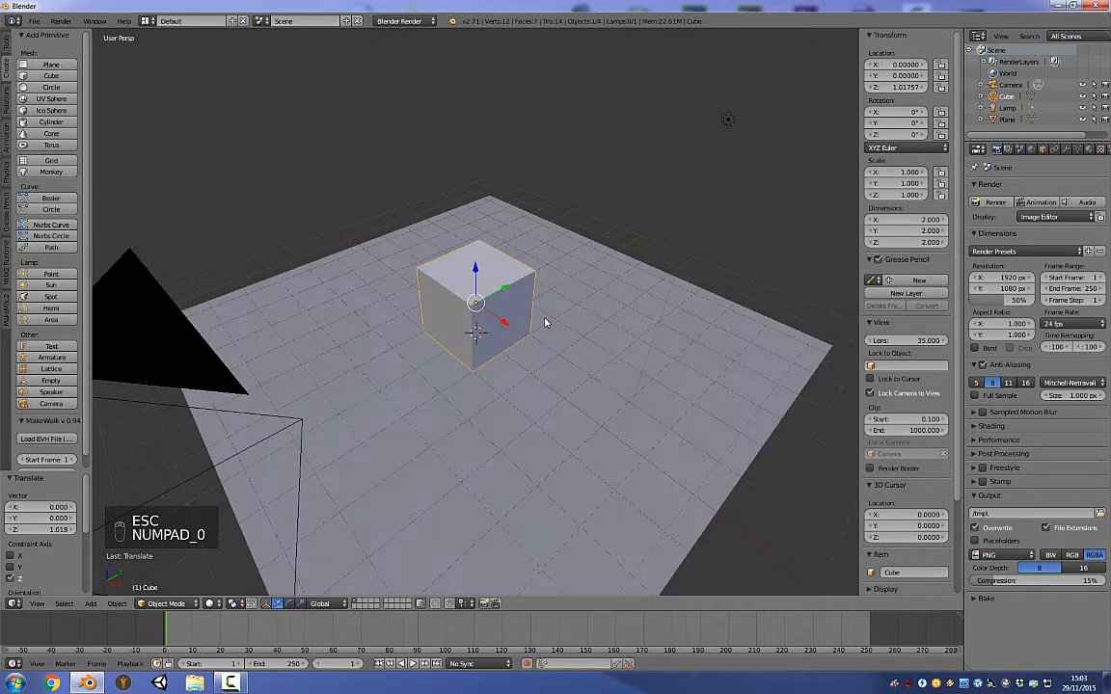
- Lower the lamp to a height of about 2.149 and shift it about -1.296 units along the global Y axis
right_click(728, 119)
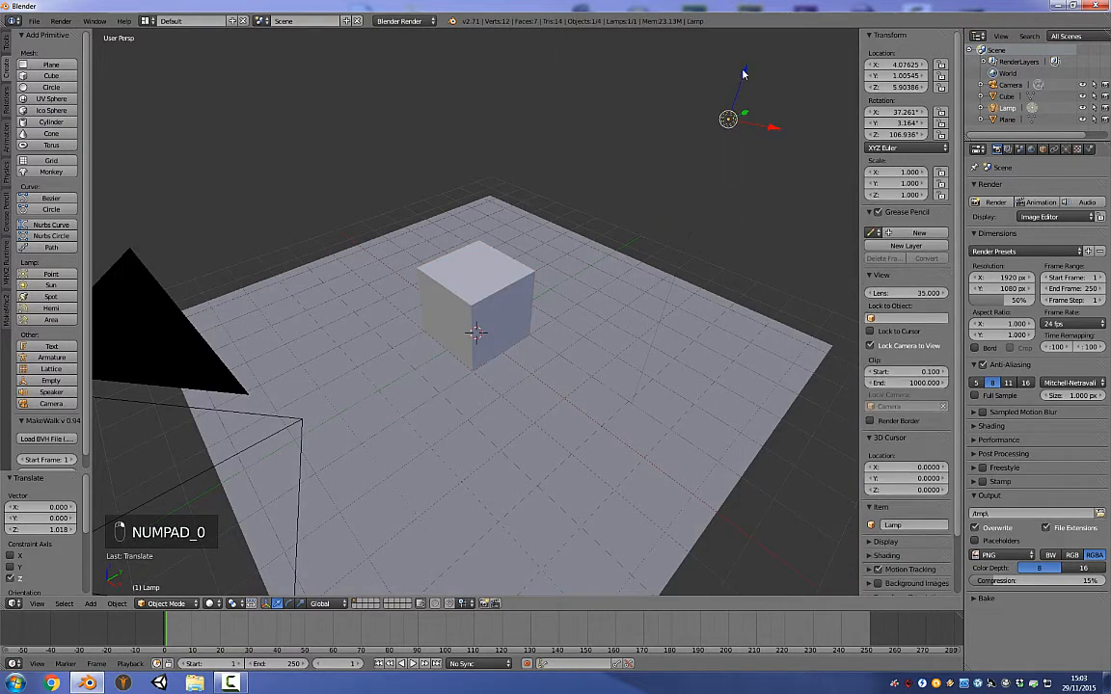
key(g)
key(z)
click(662, 331)
drag(670, 310, 635, 357)
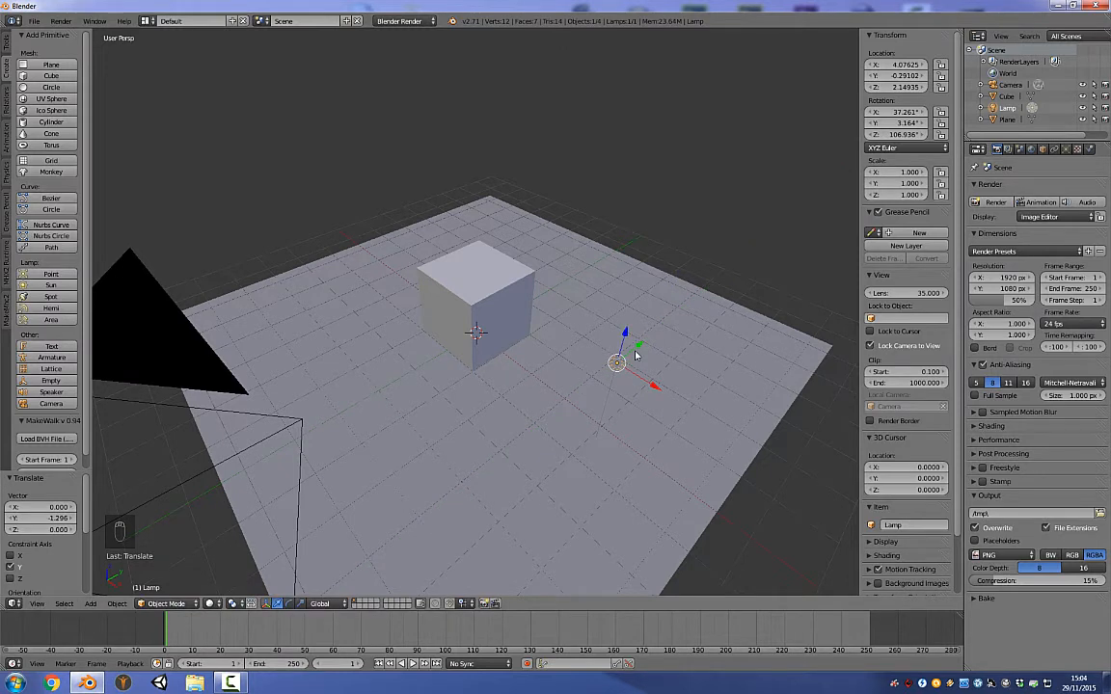
- Duplicate the lamp and move the copy about -6.963 along X and to about -4.186 on Y, beyond the cube's other side
key(shift+d)
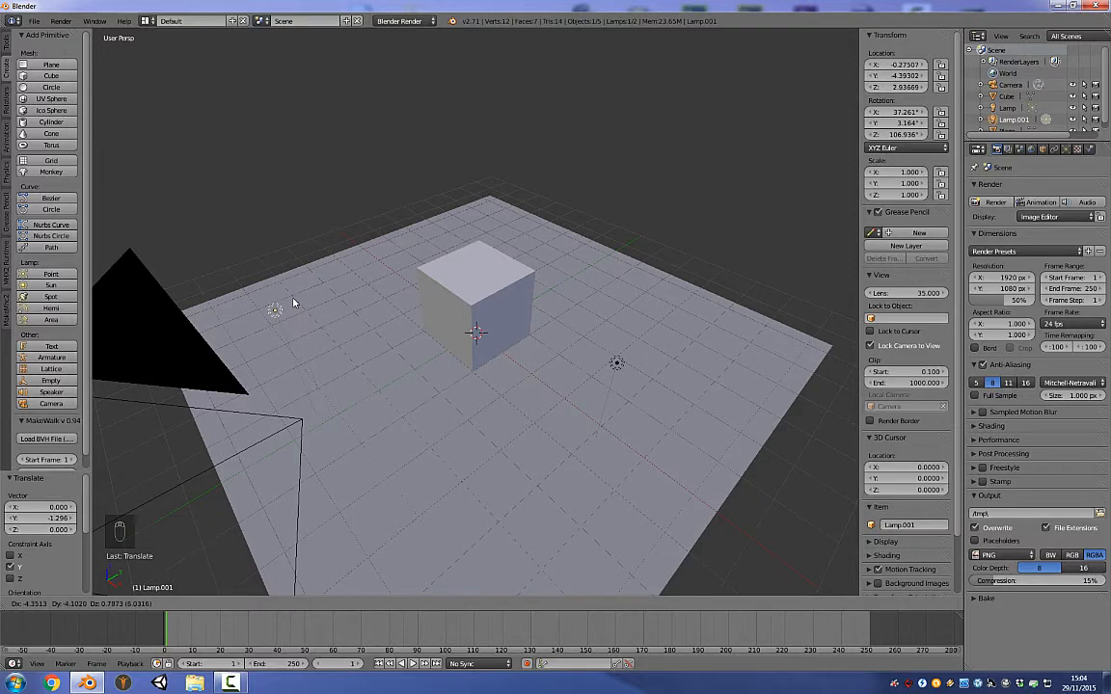
key(x)
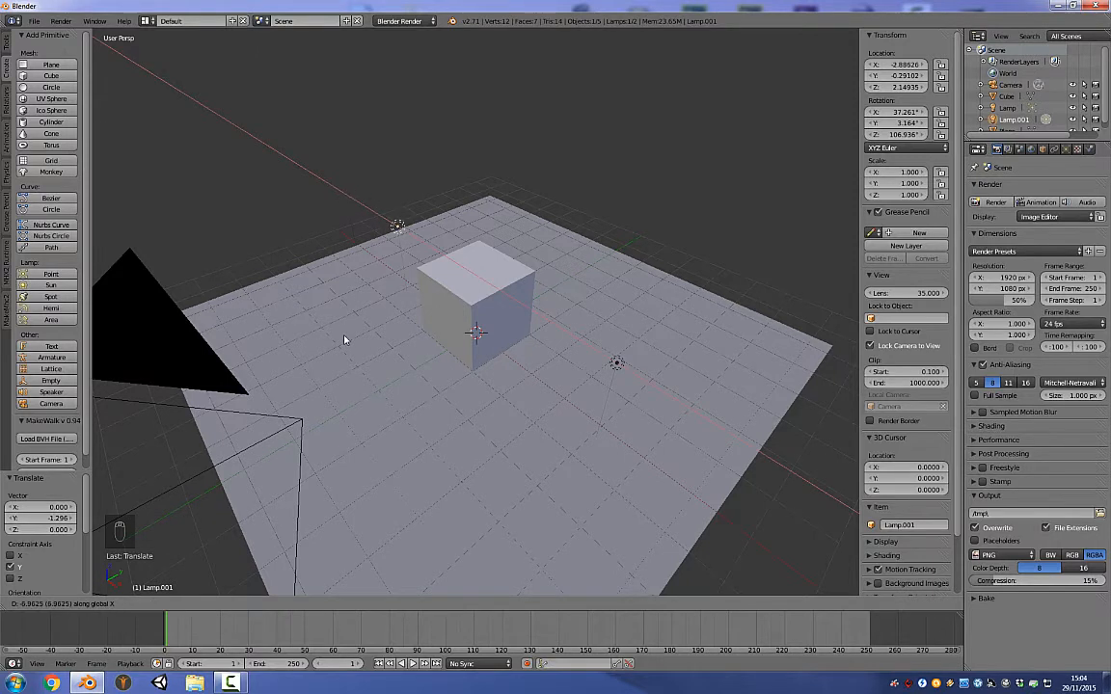
click(344, 340)
key(g)
key(y)
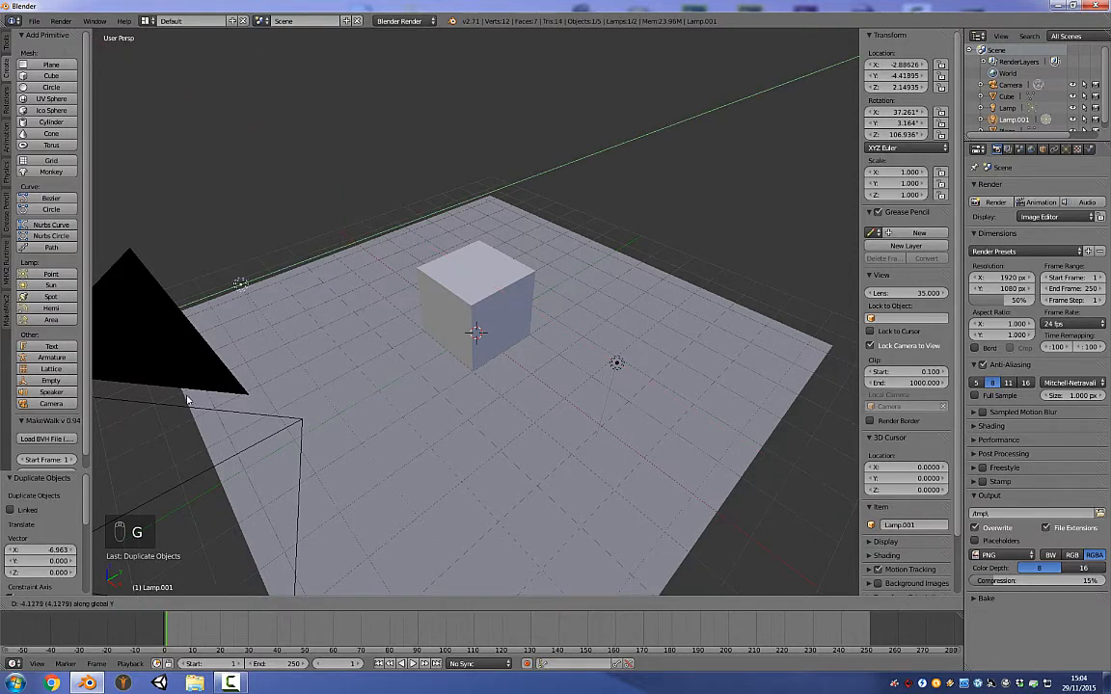
click(201, 398)
- Raise the duplicated lamp about 1.128 units along Z, rendering before and after to compare the lighting
key(F12)
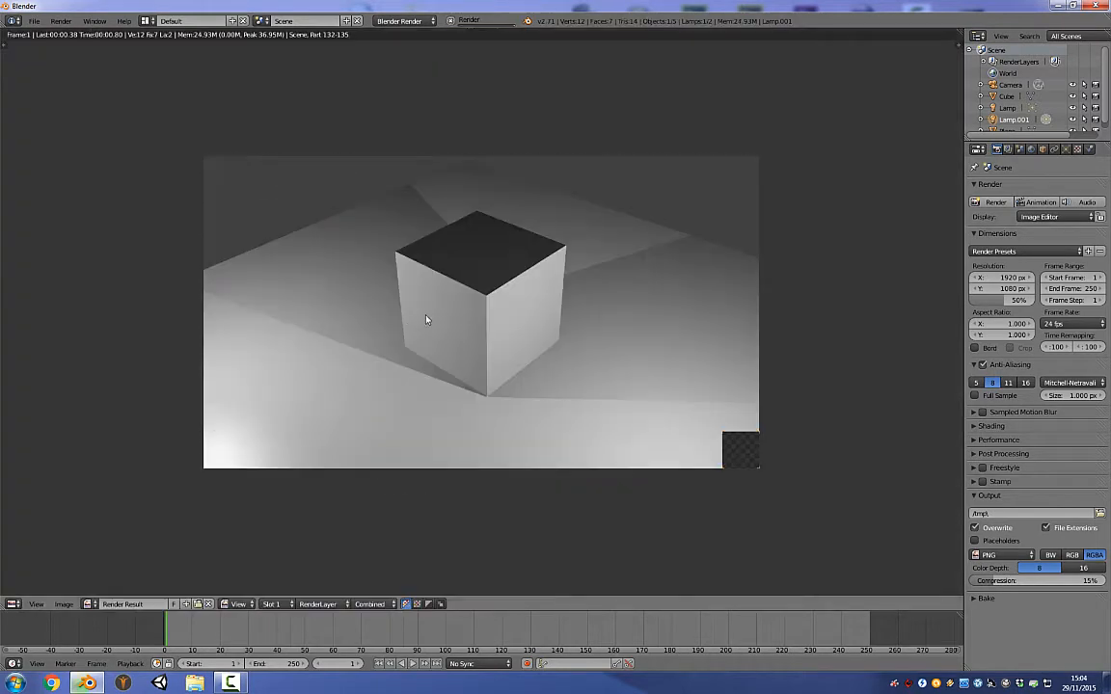
key(Escape)
drag(242, 255, 232, 236)
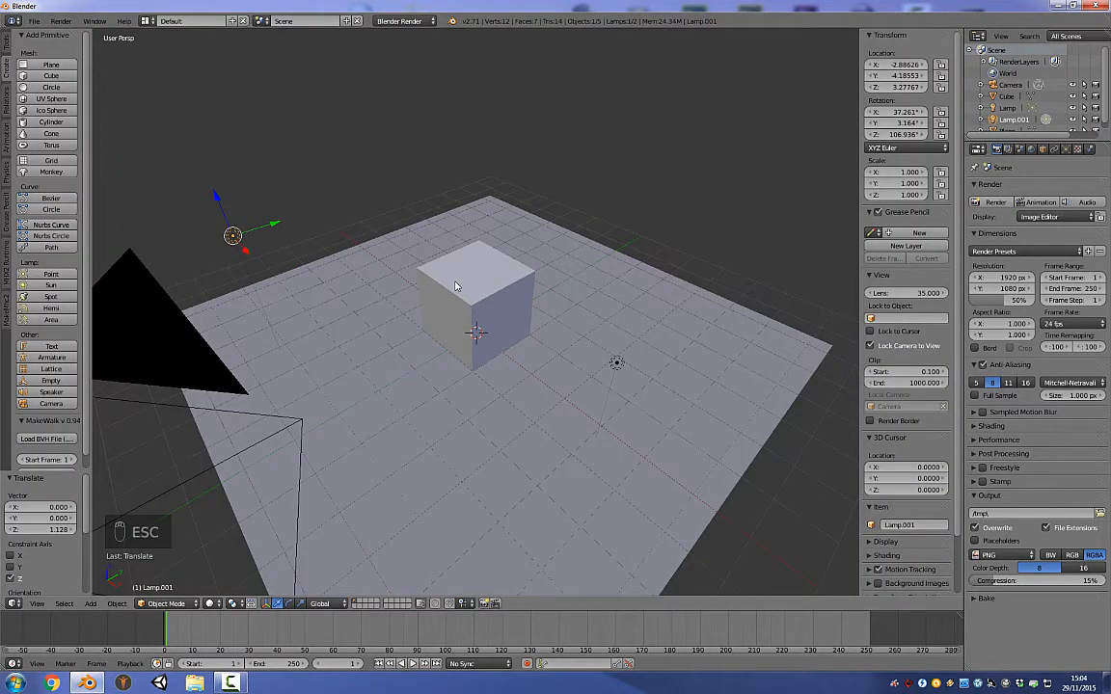
key(F12)
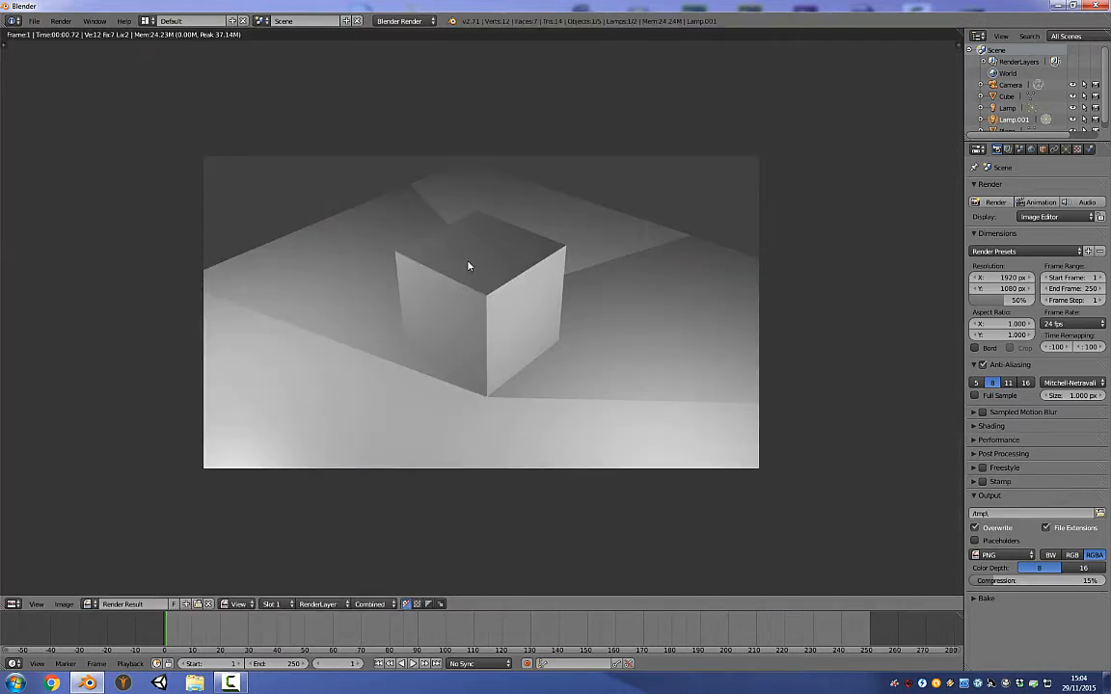
key(Escape)
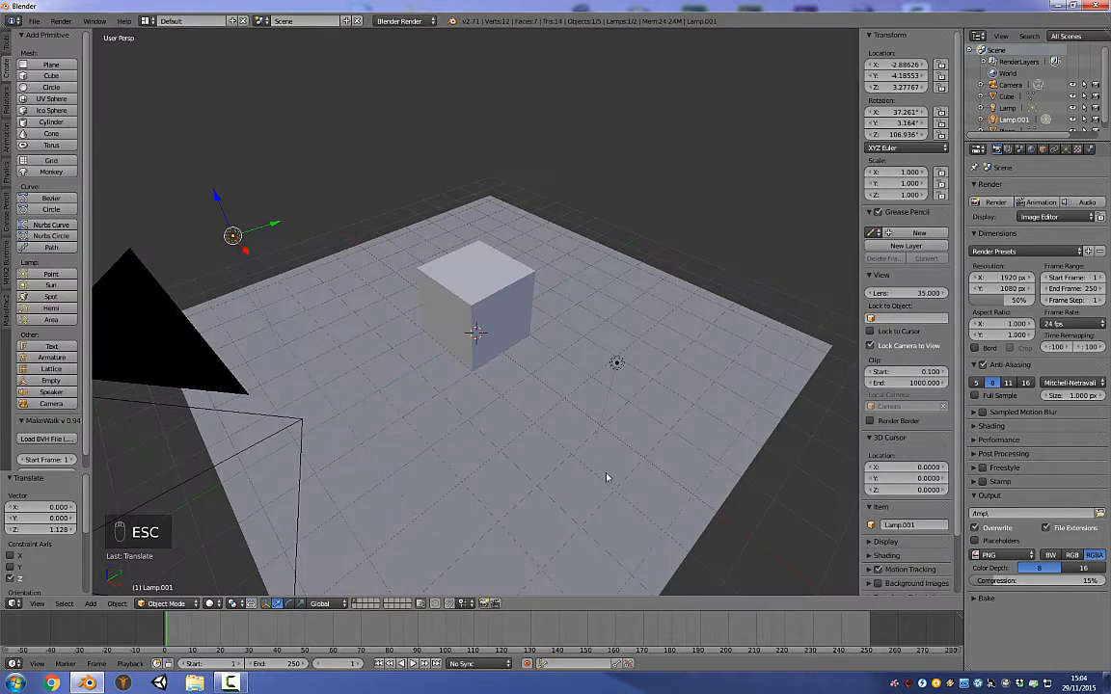
- Give the plane a new material with a saturated blue diffuse colour
right_click(530, 480)
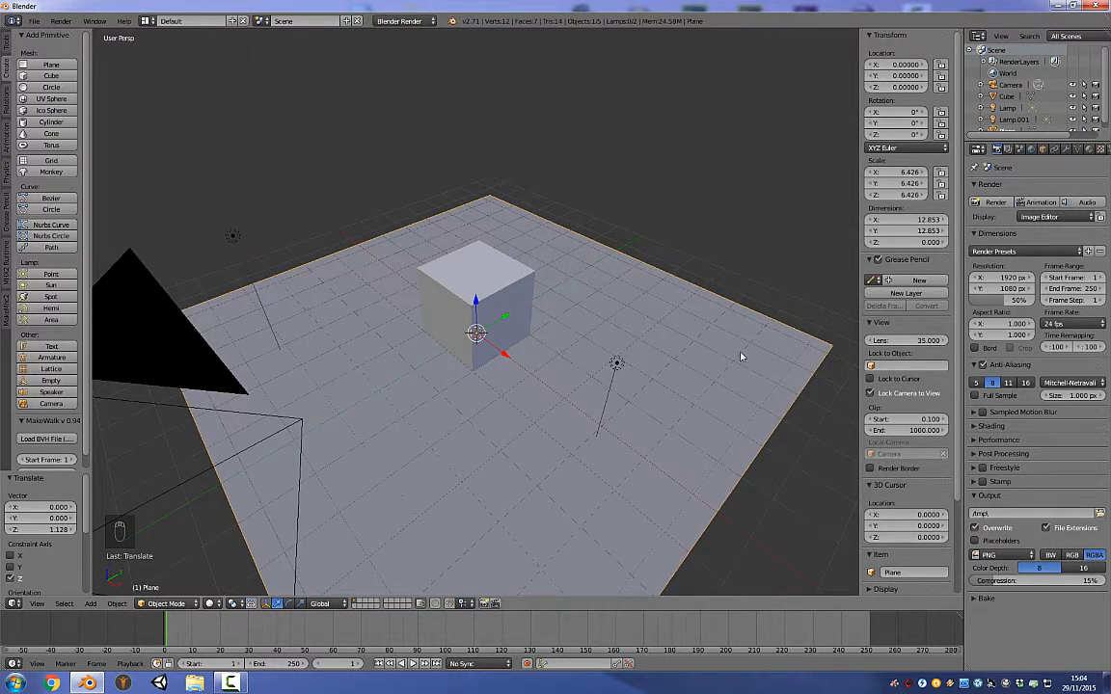
click(1090, 150)
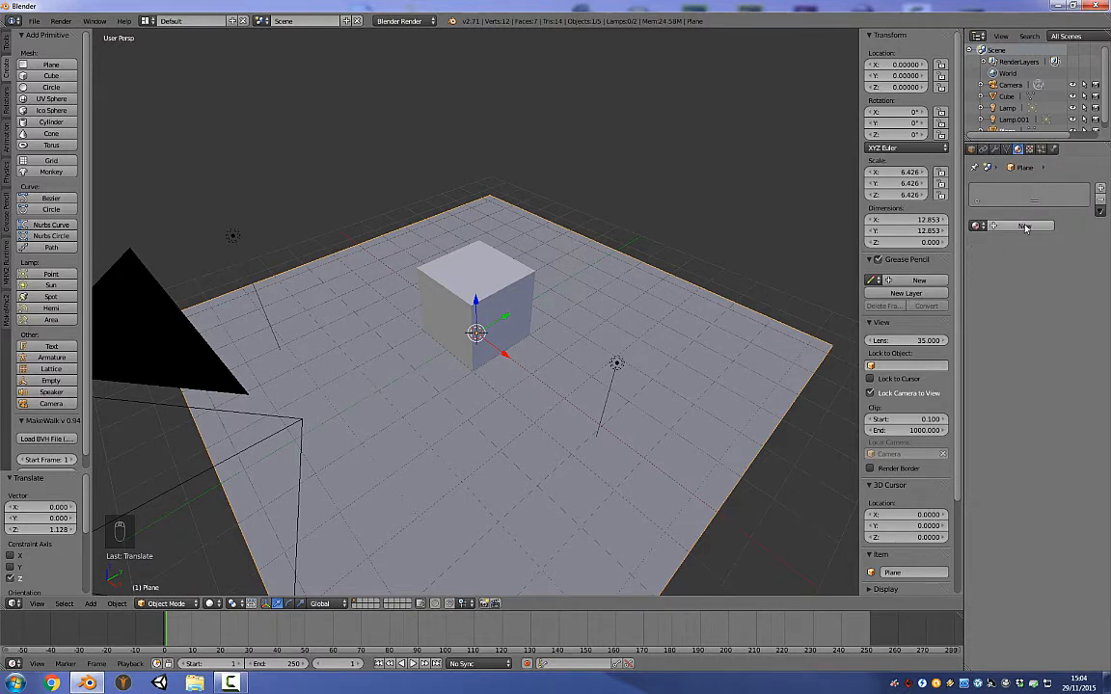
click(1022, 226)
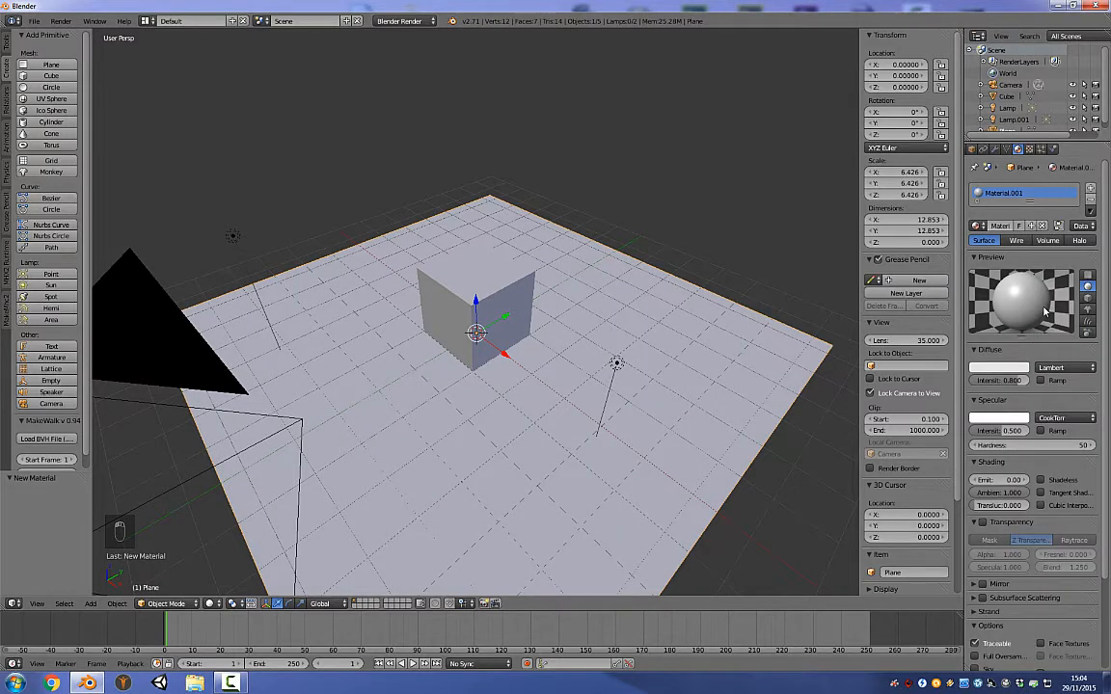
drag(1106, 299, 1107, 236)
click(999, 367)
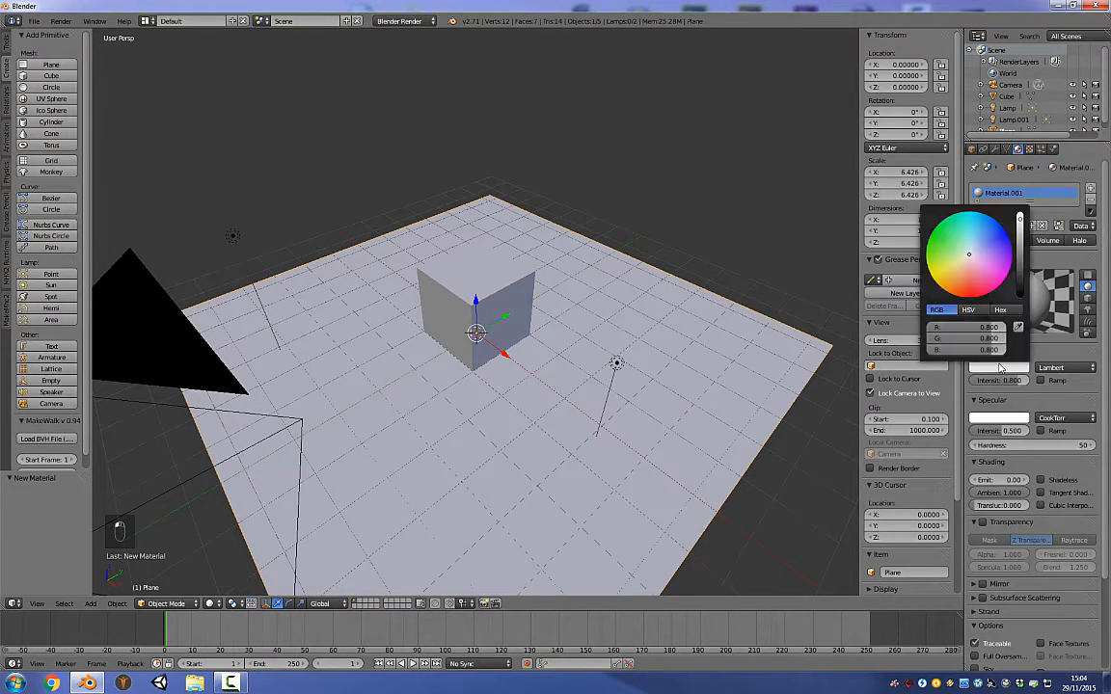
click(1006, 232)
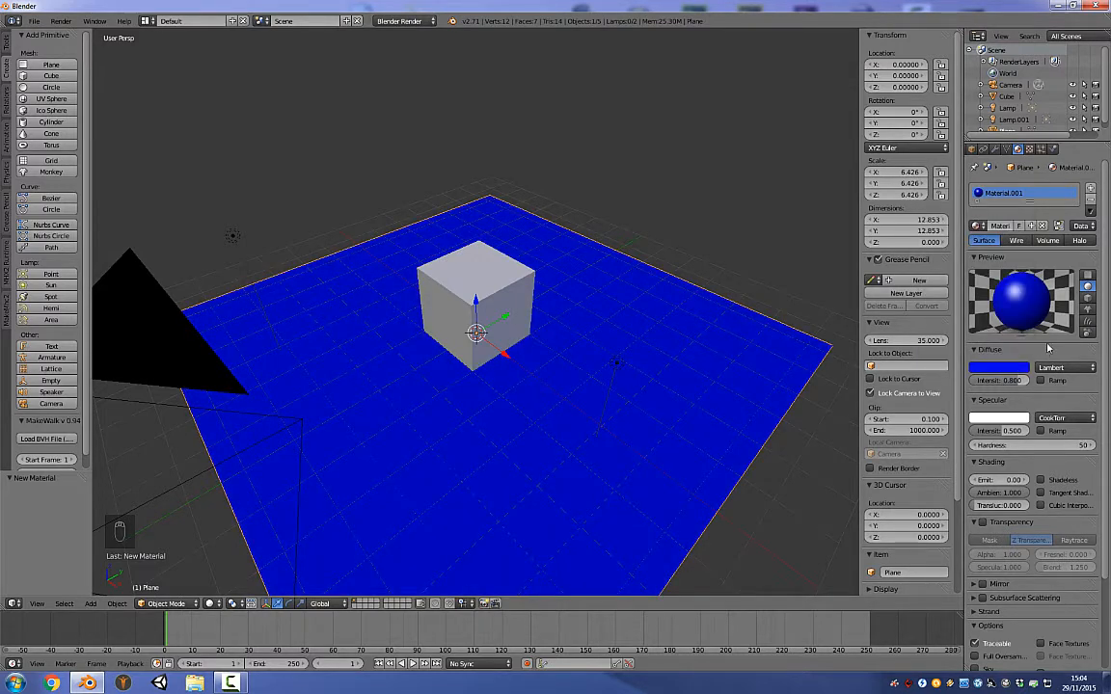
- Add a Clouds texture to the plane's material, set its influence colour to light blue and test-render the scene
click(1030, 150)
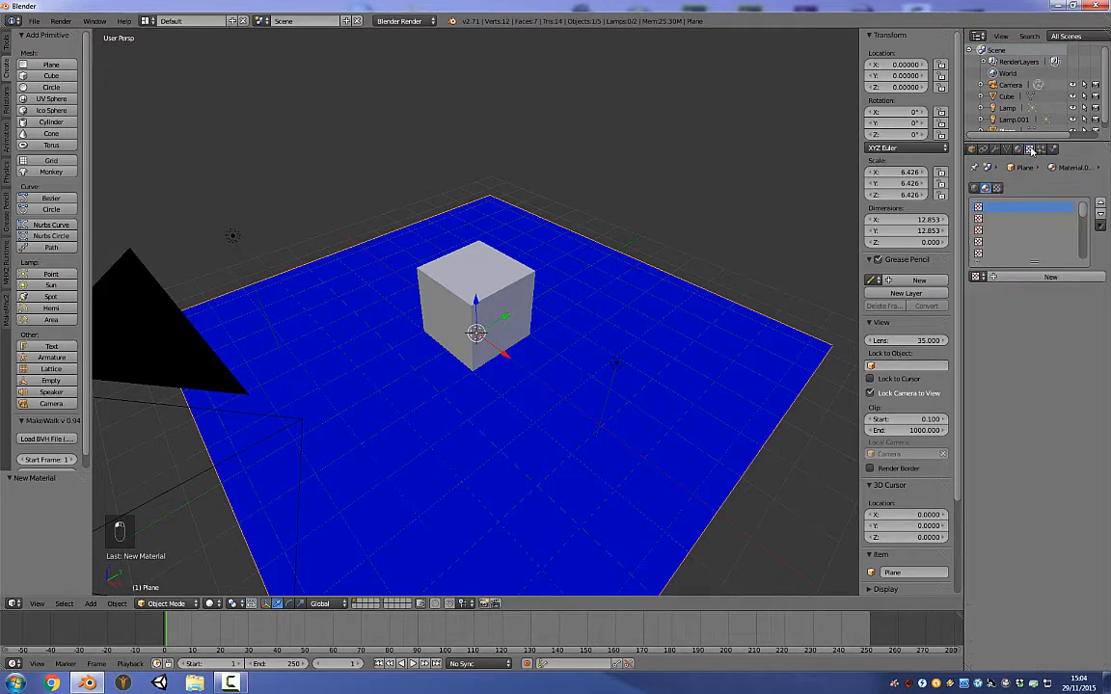
click(1046, 279)
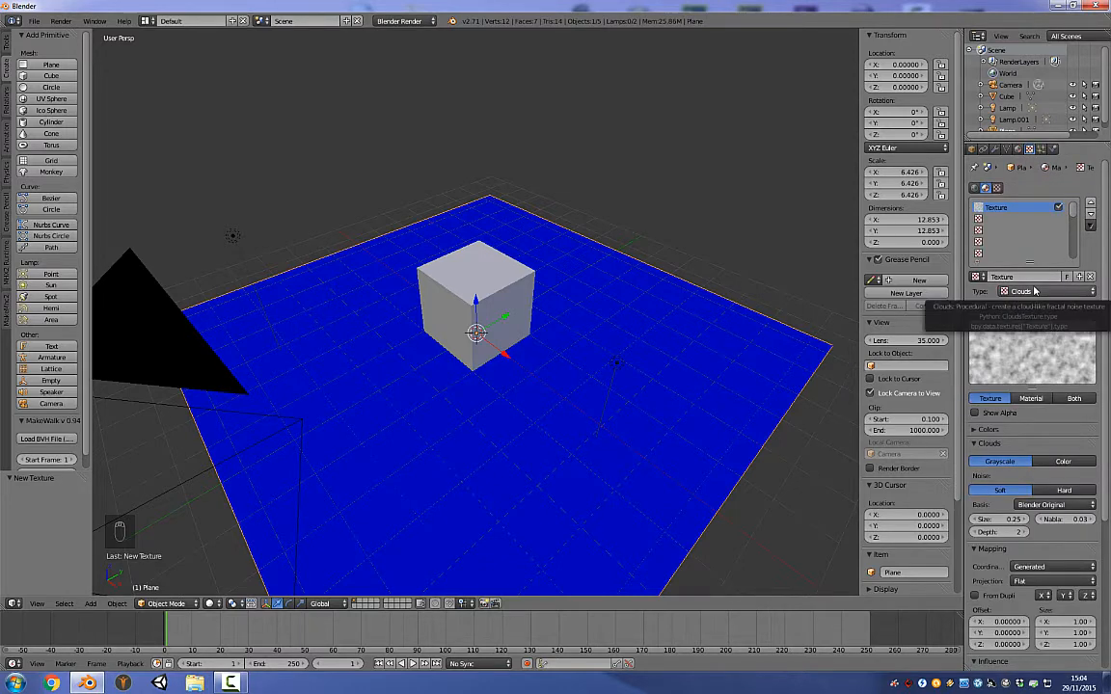
scroll(1003, 463, down, 5)
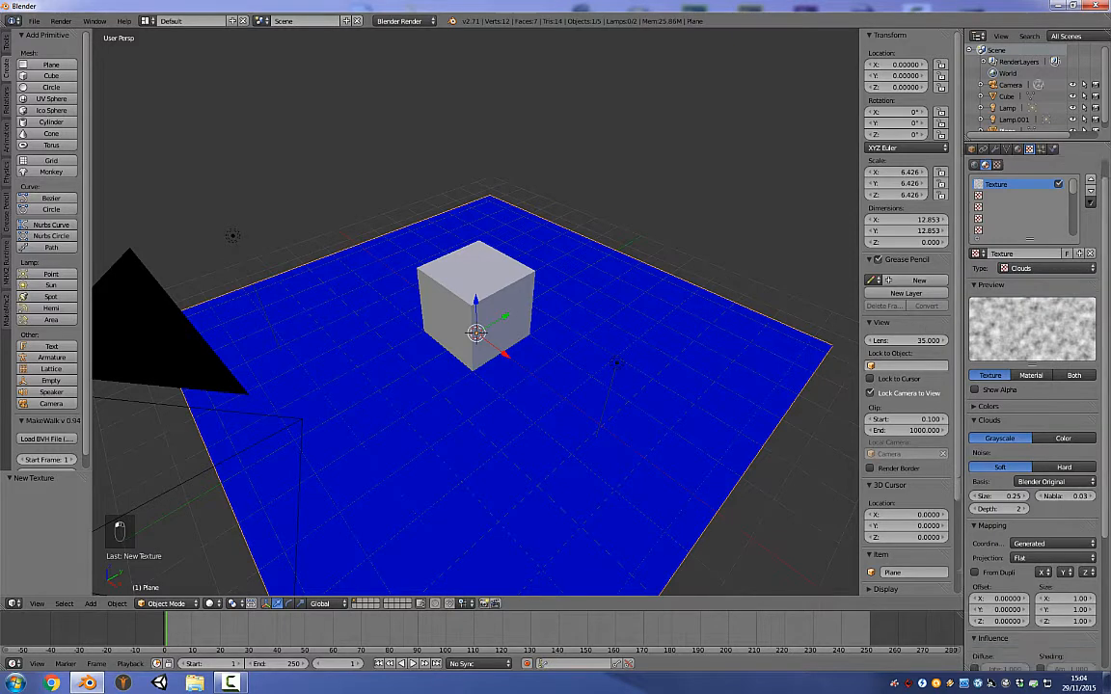
click(991, 620)
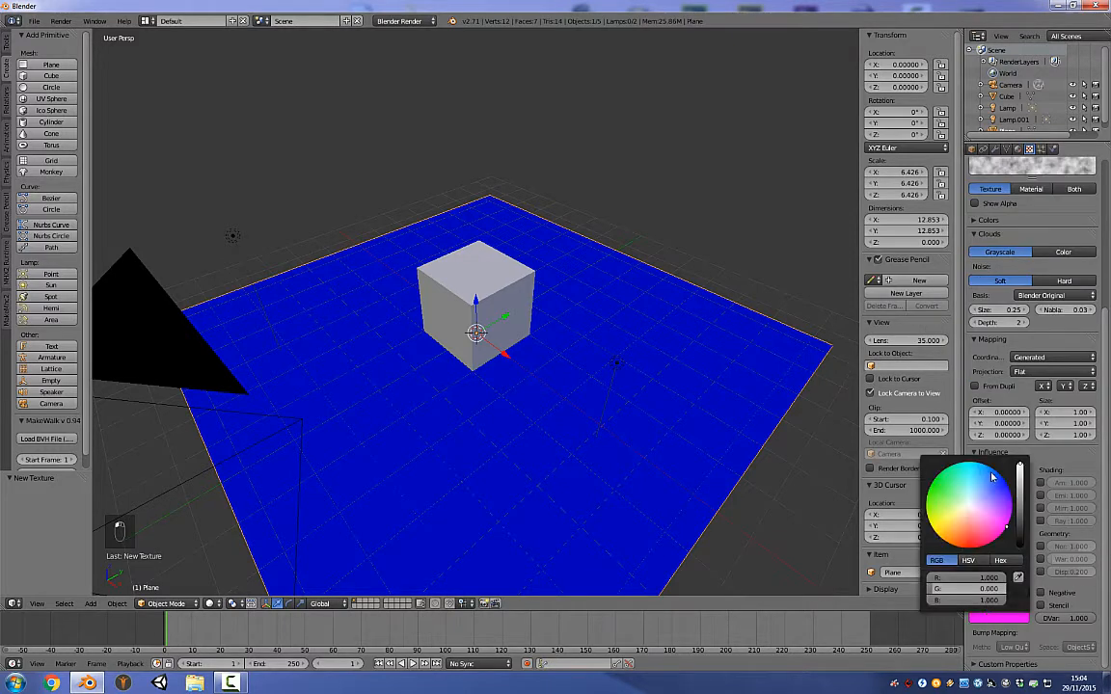
click(990, 472)
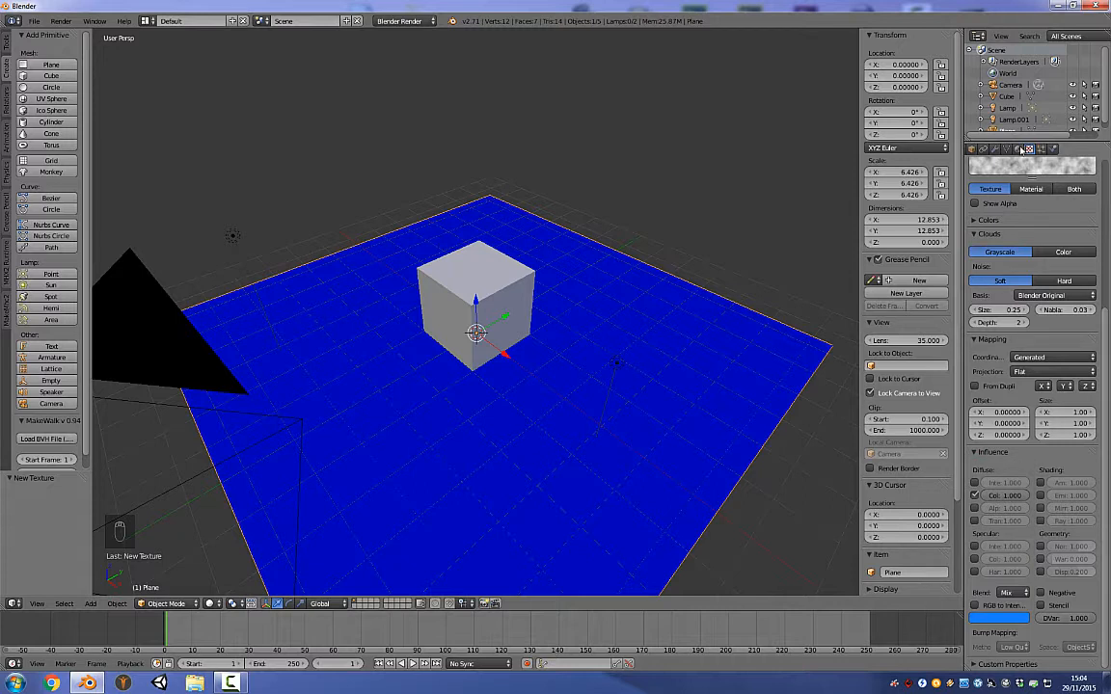
click(1018, 148)
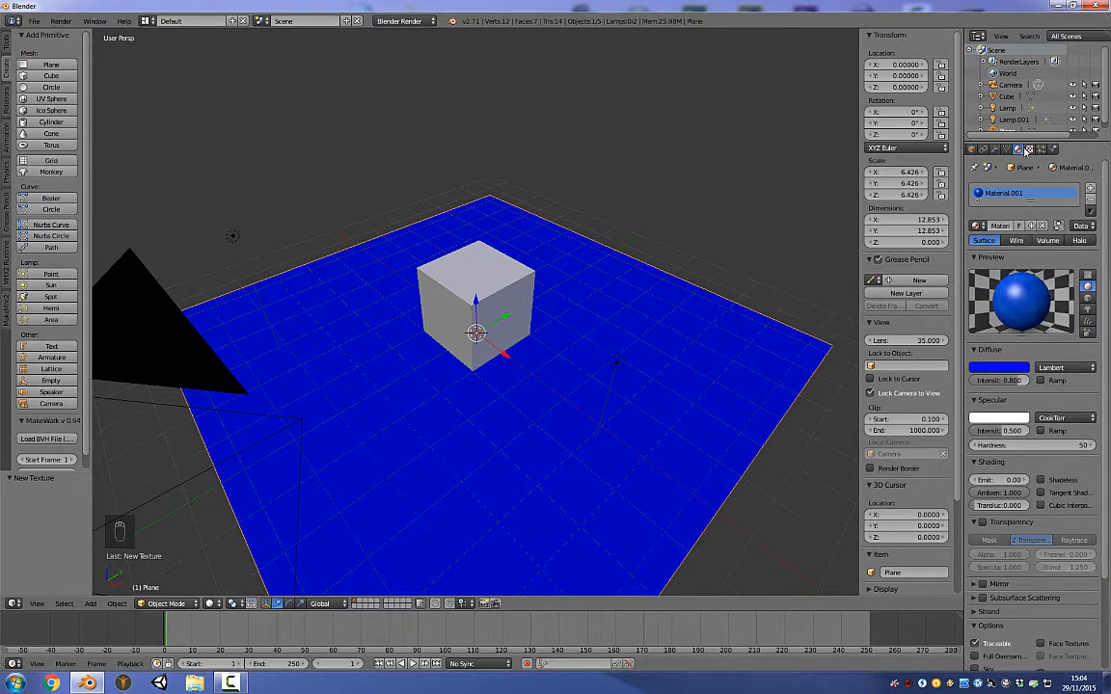
key(F12)
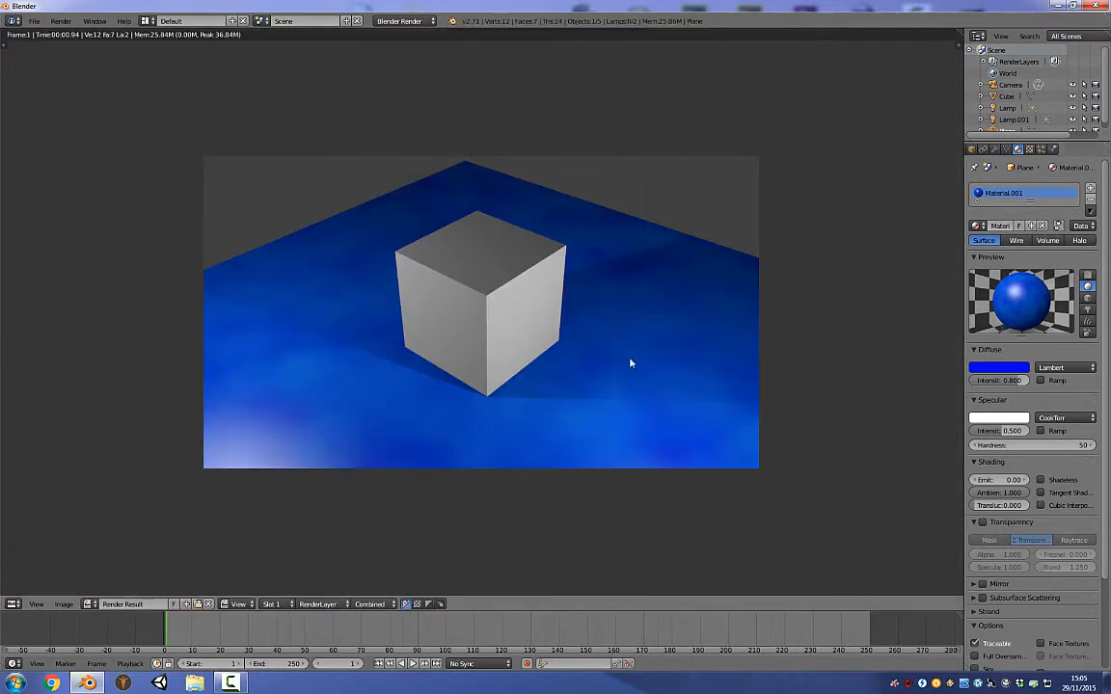
key(Escape)
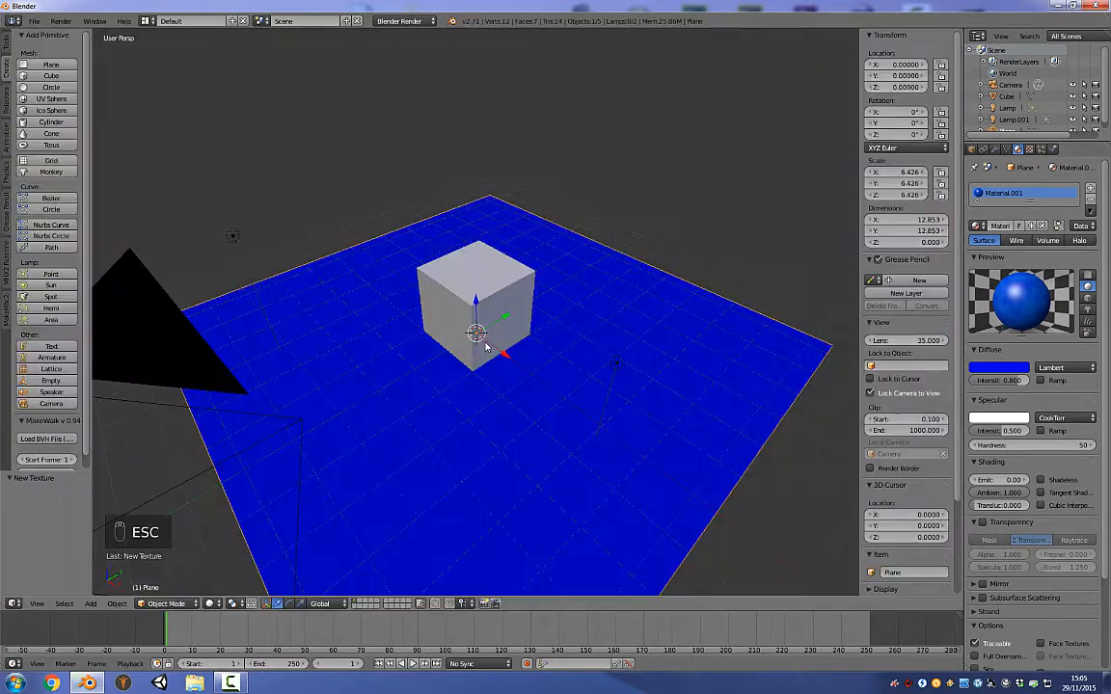
- Rename the cube's material as CUBE
right_click(451, 267)
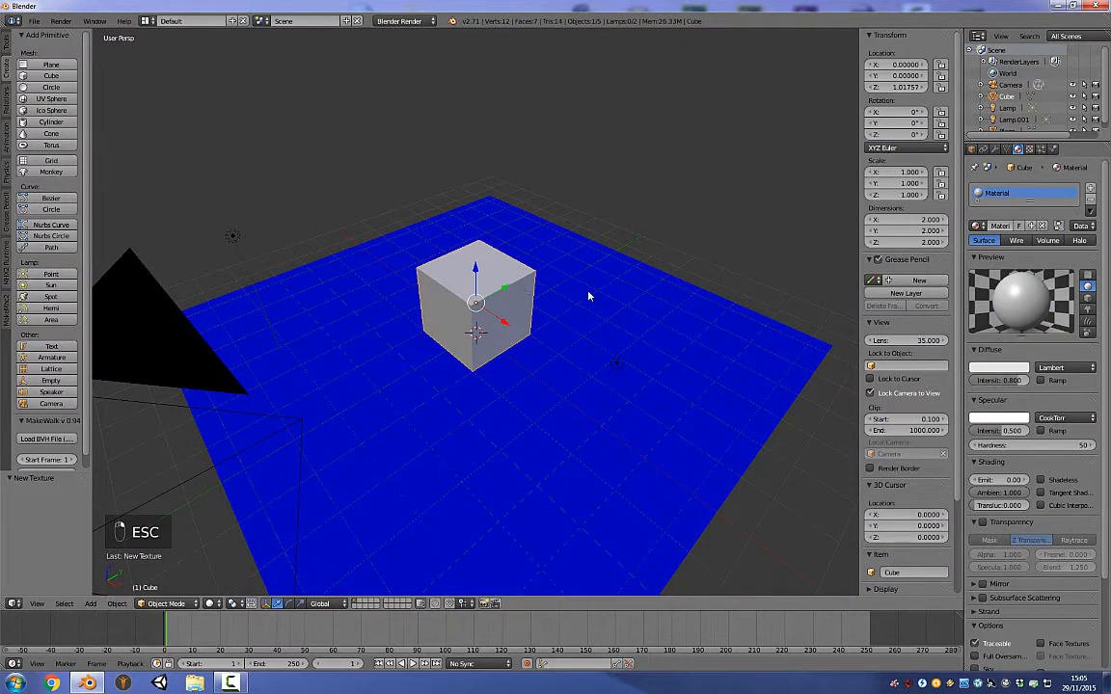
double_click(996, 196)
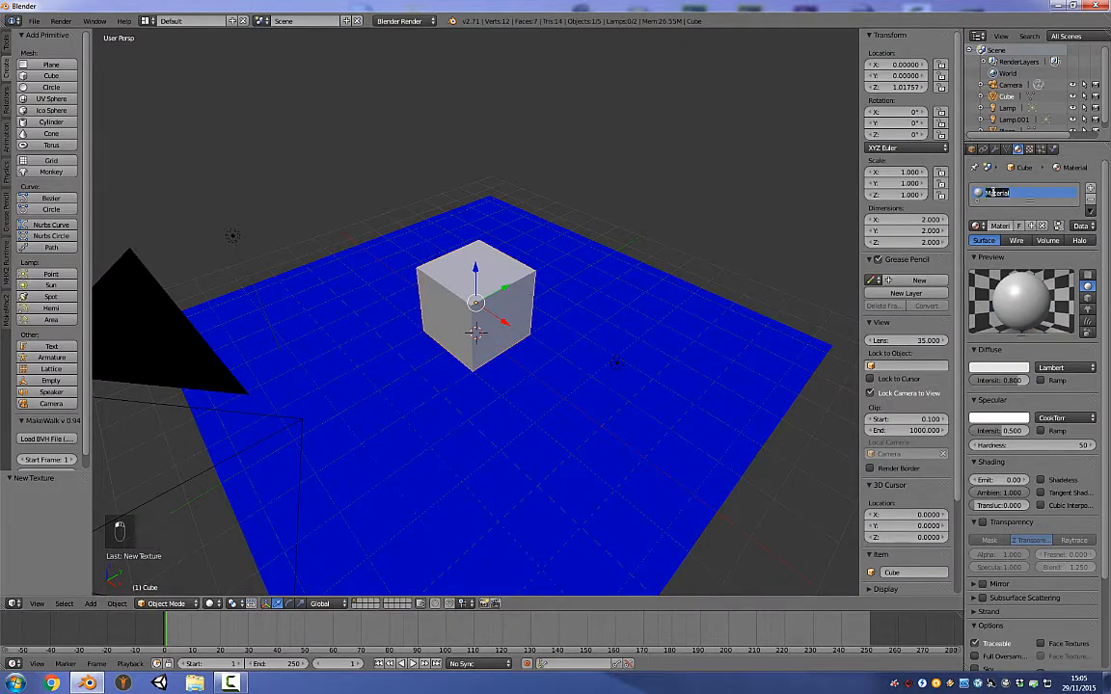
text(Cube)
key(Return)
- Rename the plane's blue material as SOL
right_click(712, 401)
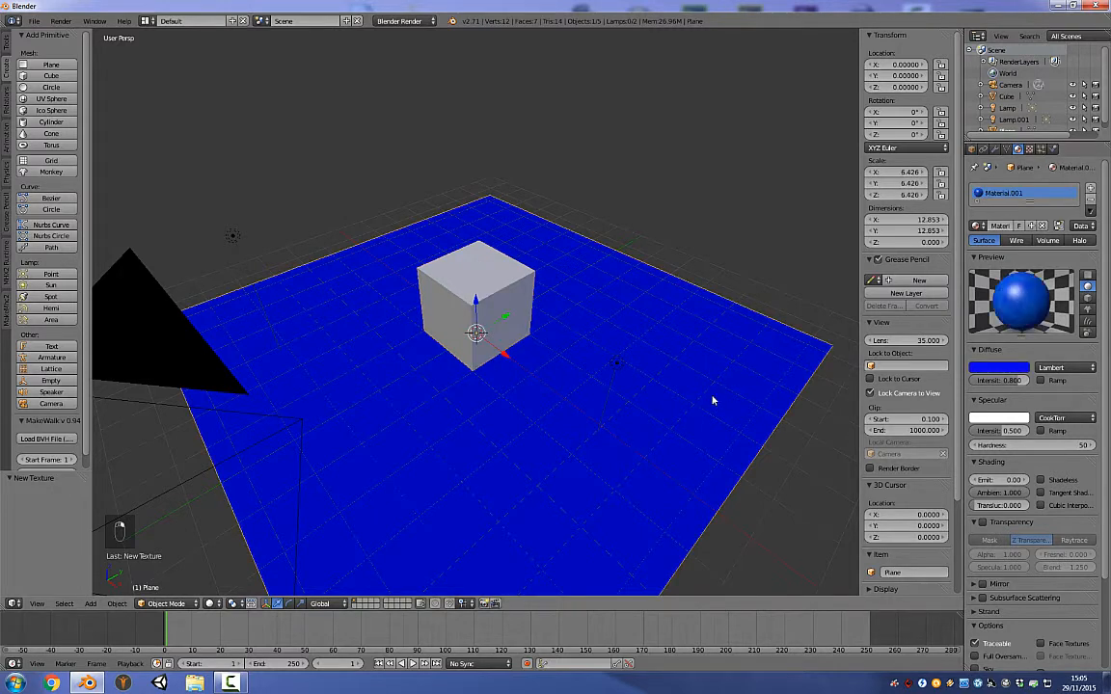
double_click(1019, 192)
text(SOL)
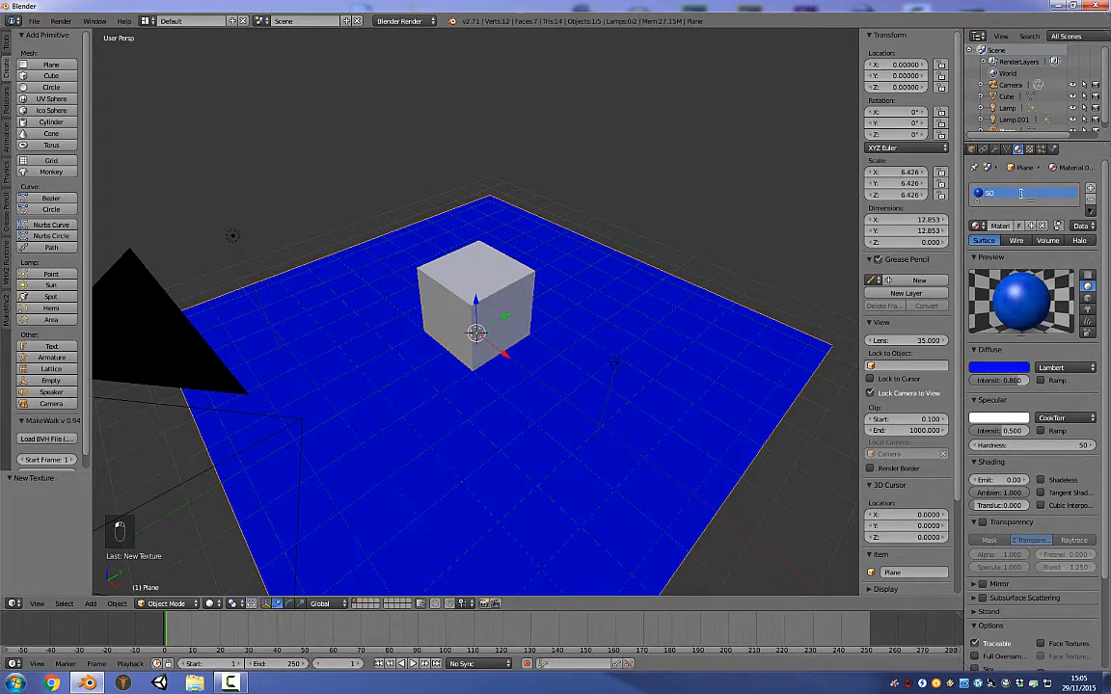
key(Return)
- Remove the existing texture from the cube's CUBE material and render the scene to check it
right_click(503, 310)
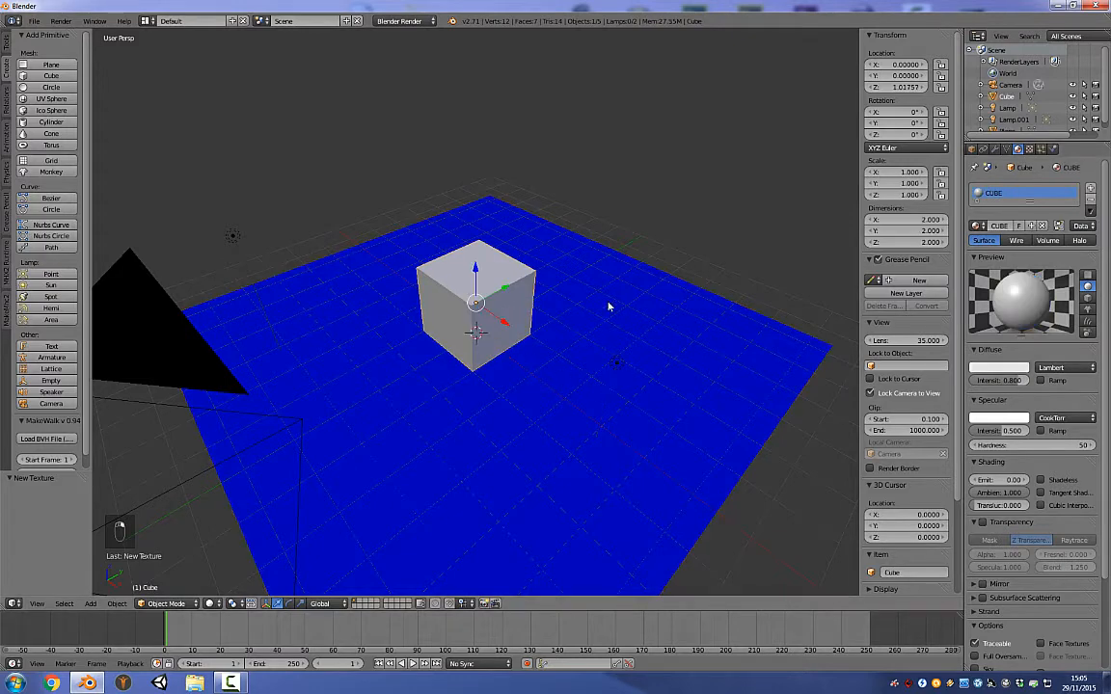
click(1032, 149)
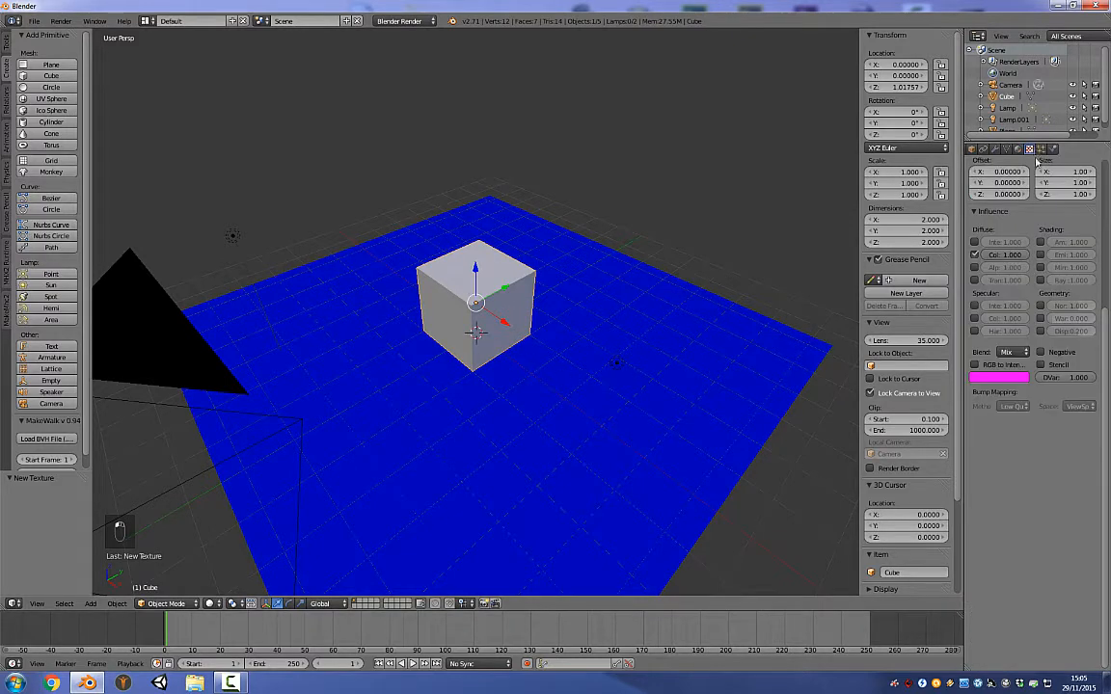
scroll(1097, 283, up, 5)
click(1099, 278)
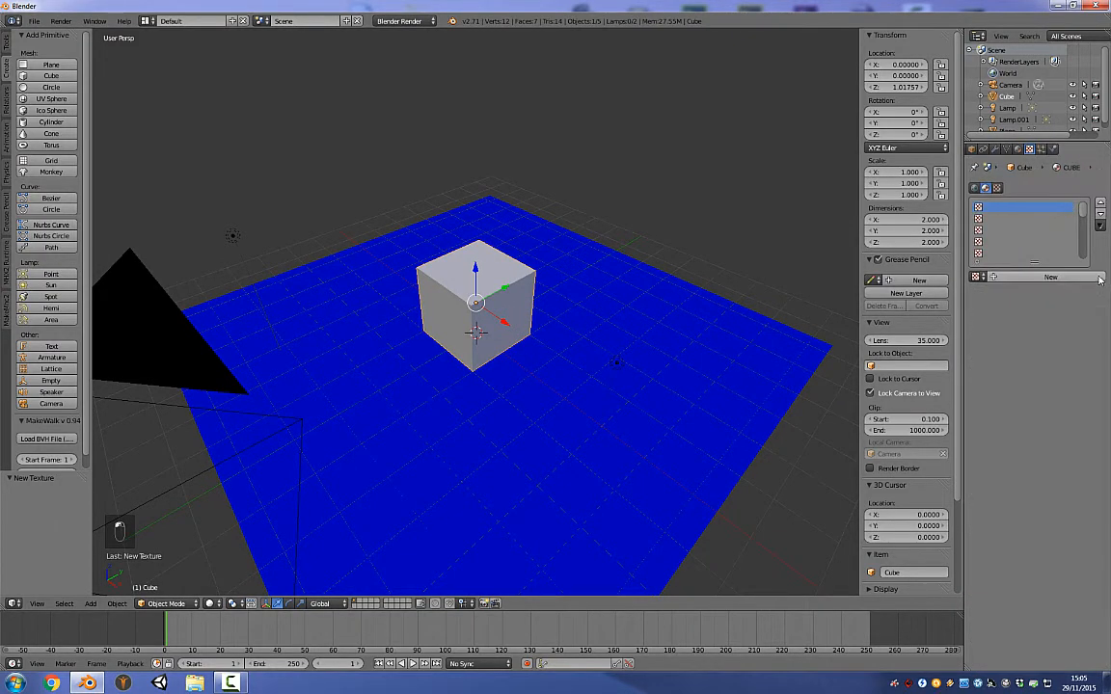
key(F12)
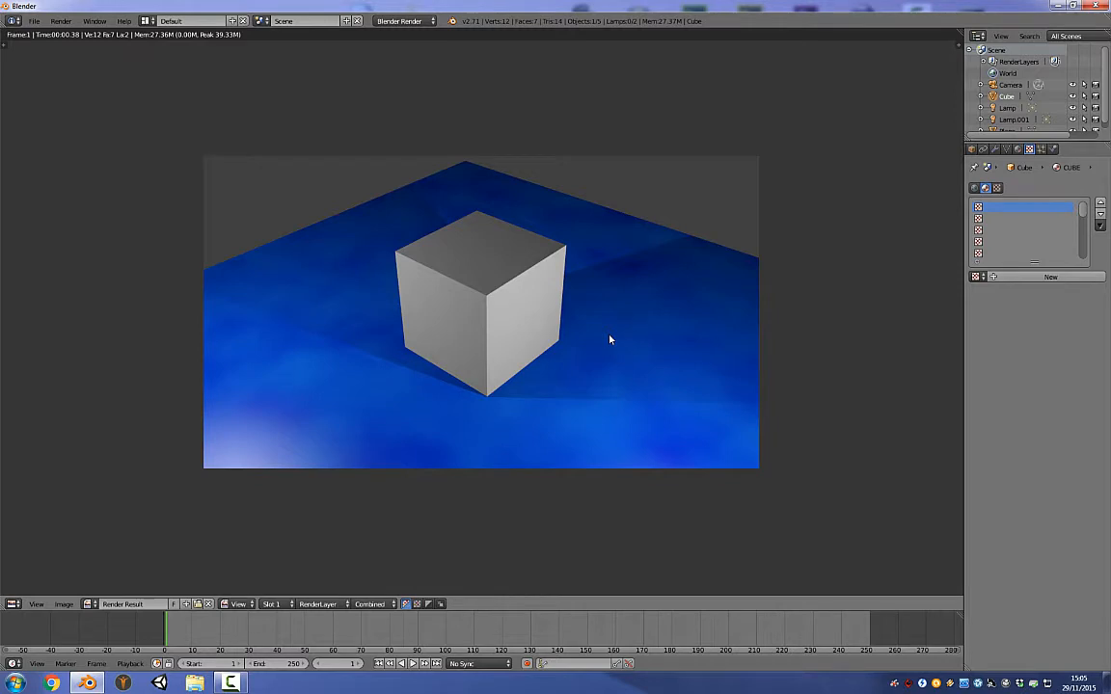
key(Escape)
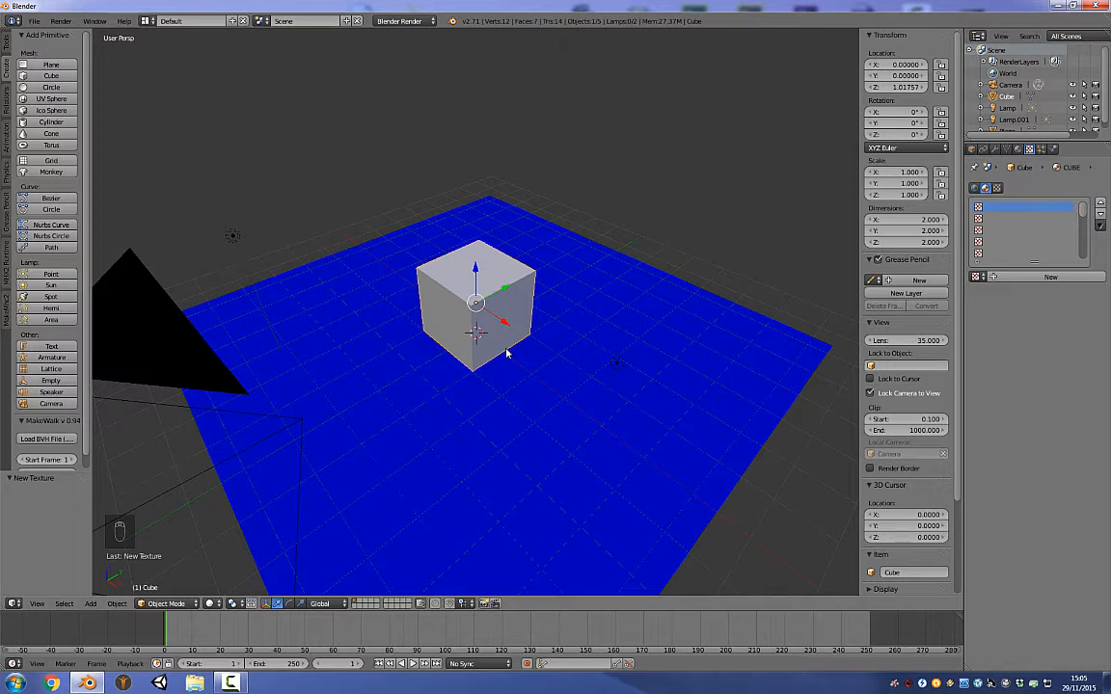
- Widen the tool shelf slightly
drag(89, 296, 111, 295)
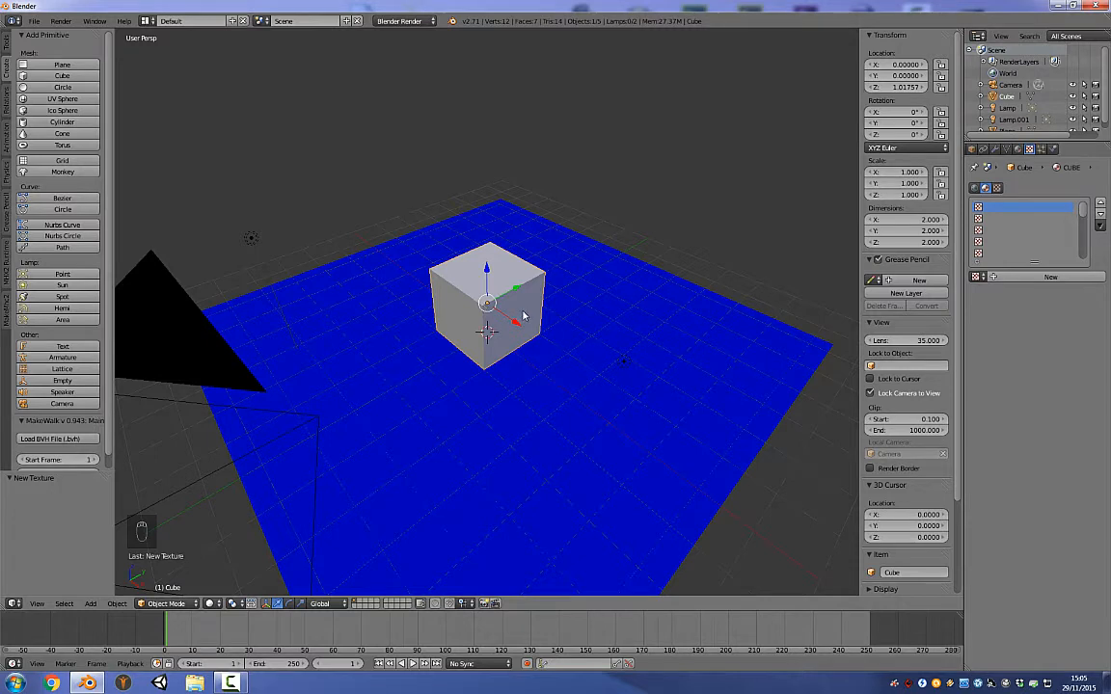
- Switch the screen layout to UV Editing with the cube in view
middle_drag(486, 307, 500, 307)
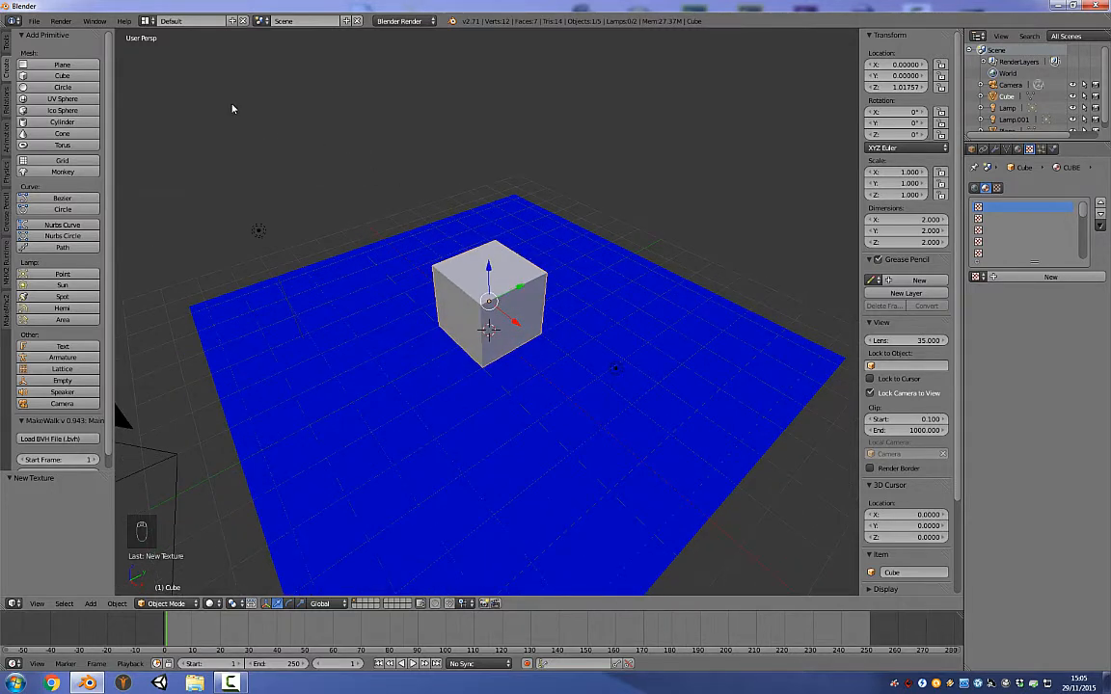
click(147, 21)
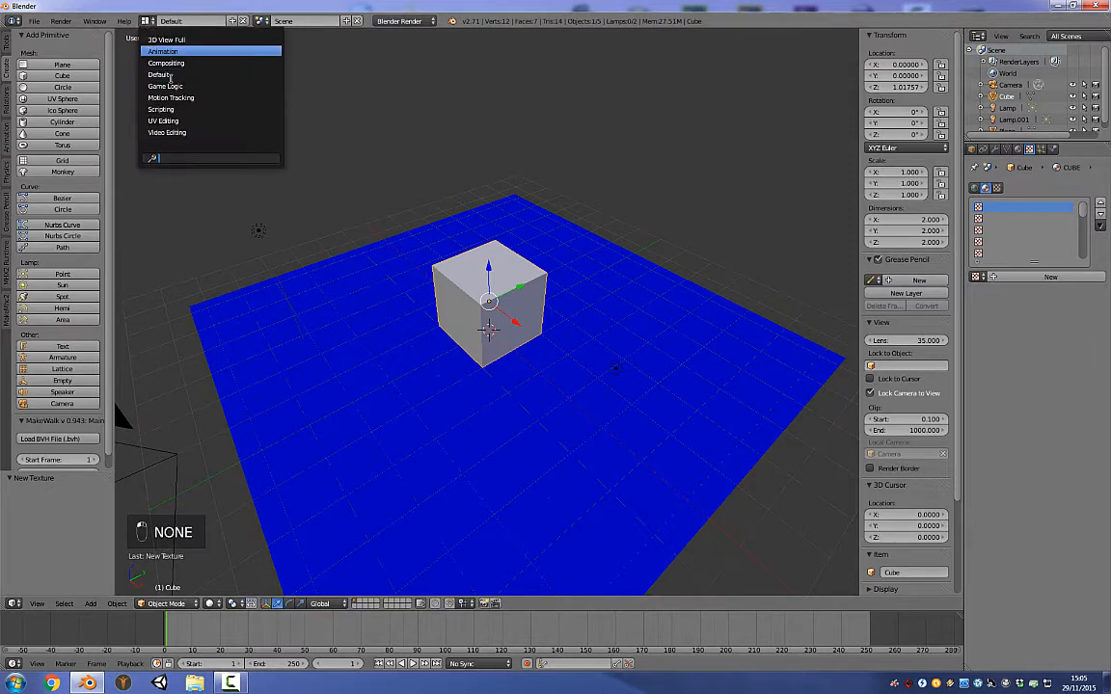
click(179, 119)
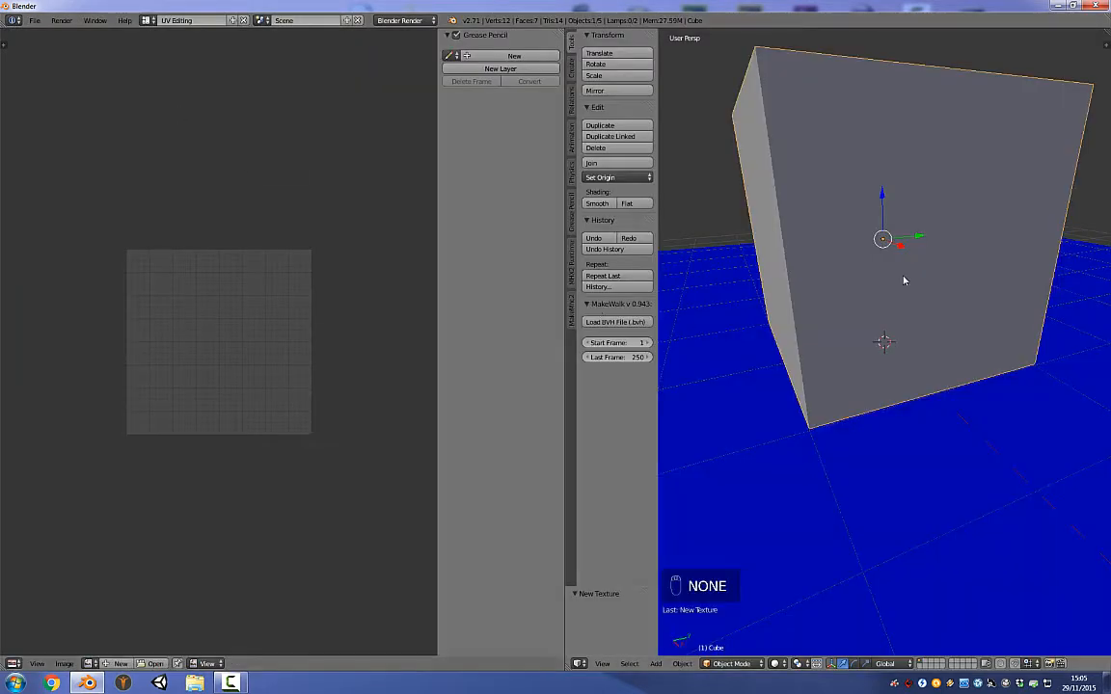
scroll(847, 307, down, 1)
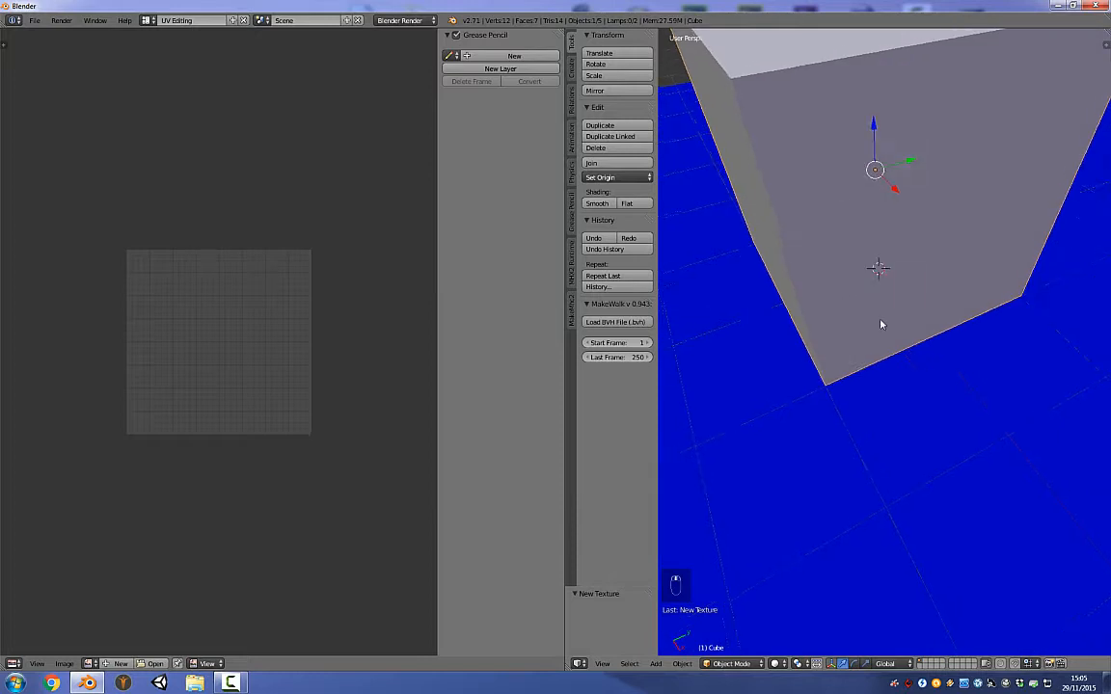
middle_drag(881, 322, 875, 260)
scroll(873, 323, down, 2)
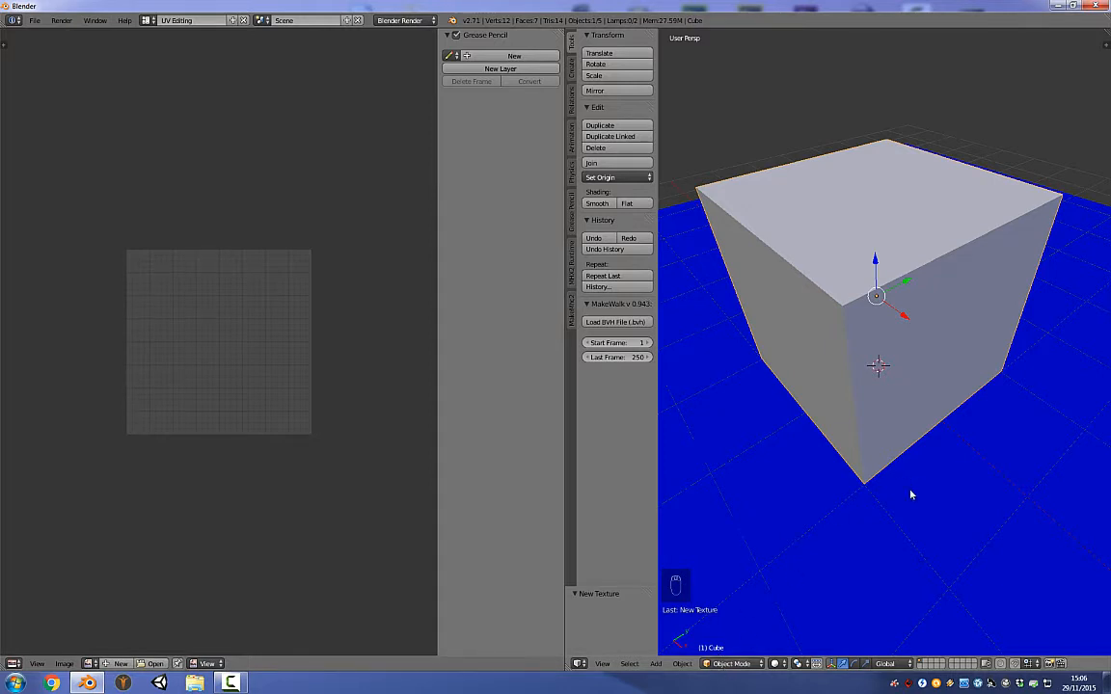
- Put the cube into Edit Mode and select all of its geometry
right_click(874, 326)
right_click(874, 326)
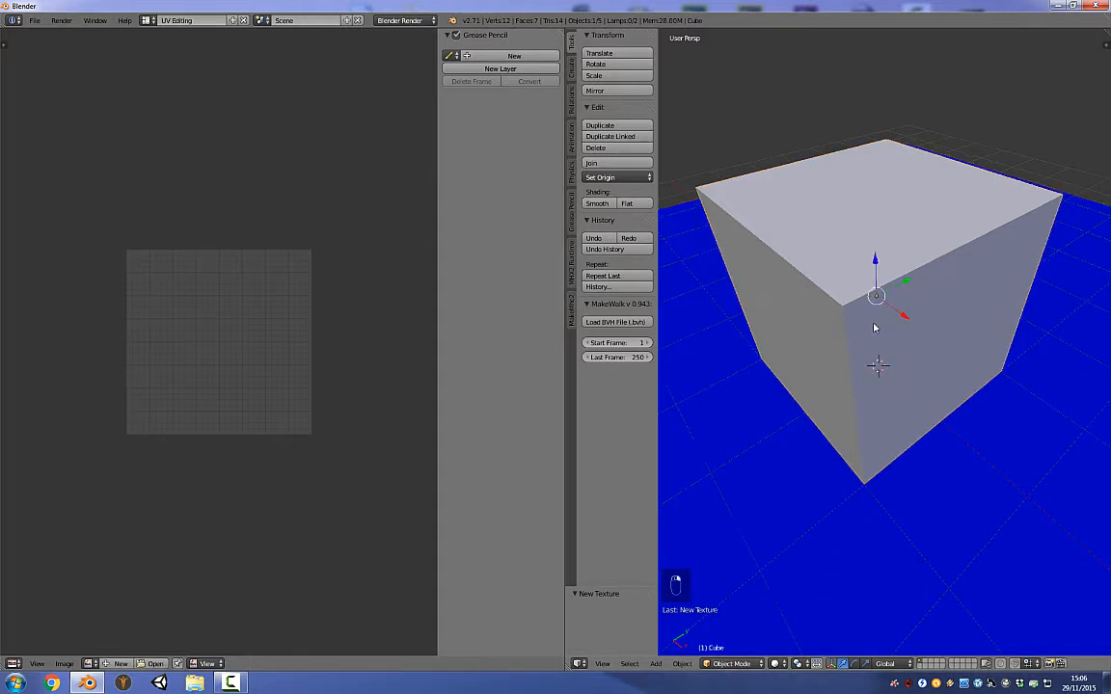
click(730, 663)
click(731, 638)
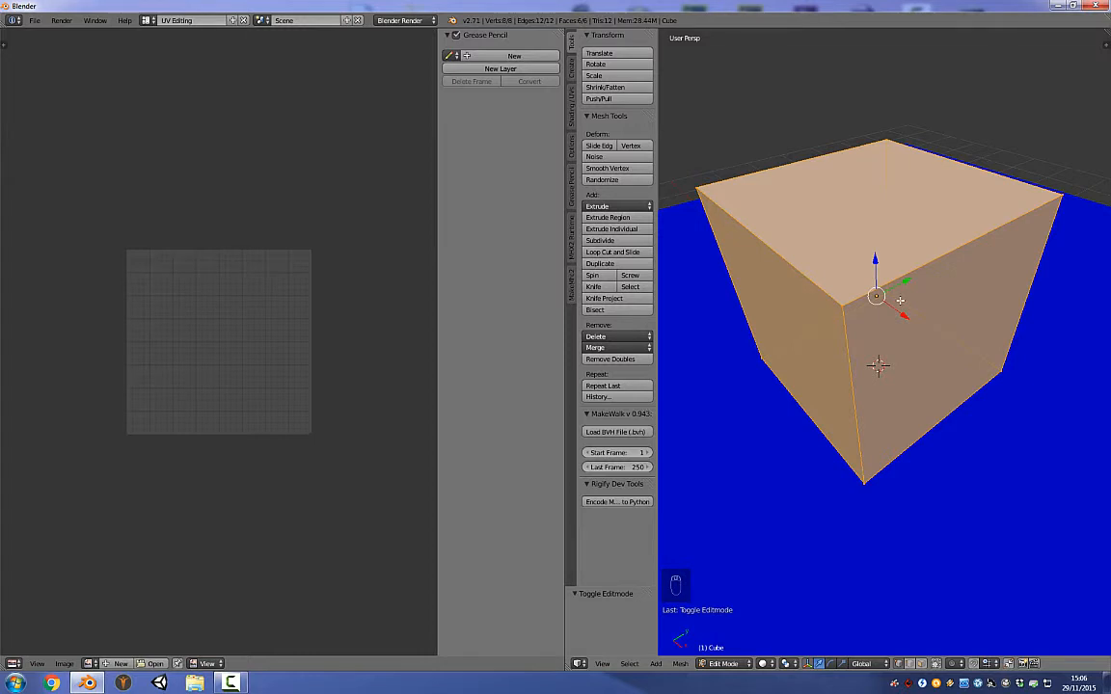
key(a)
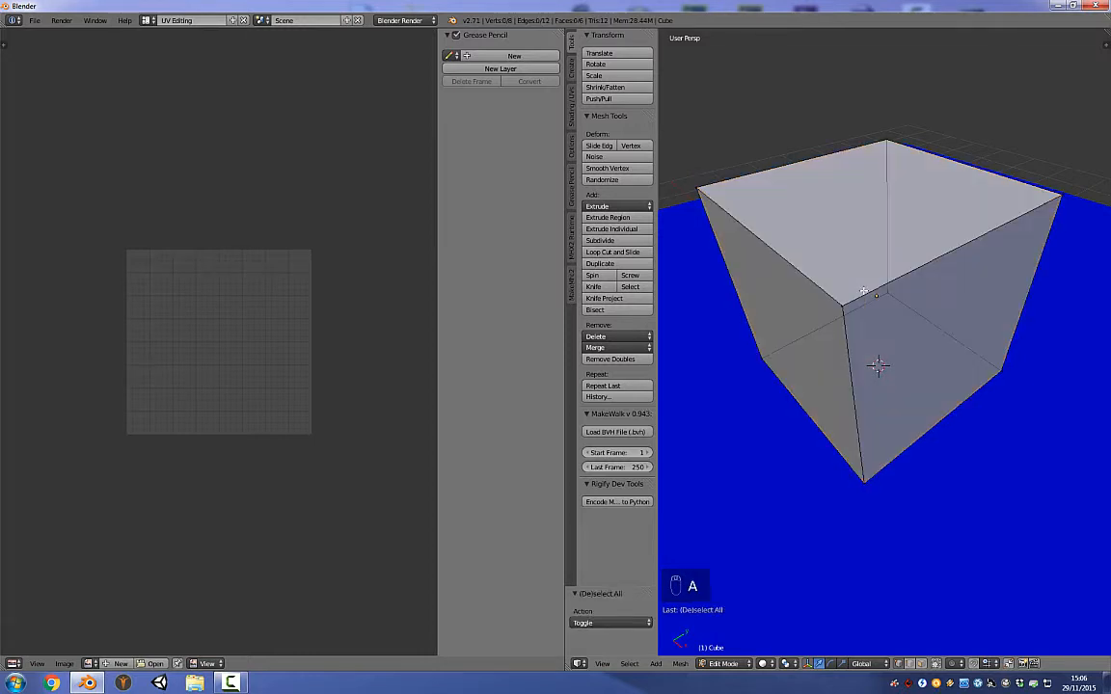
key(a)
key(a)
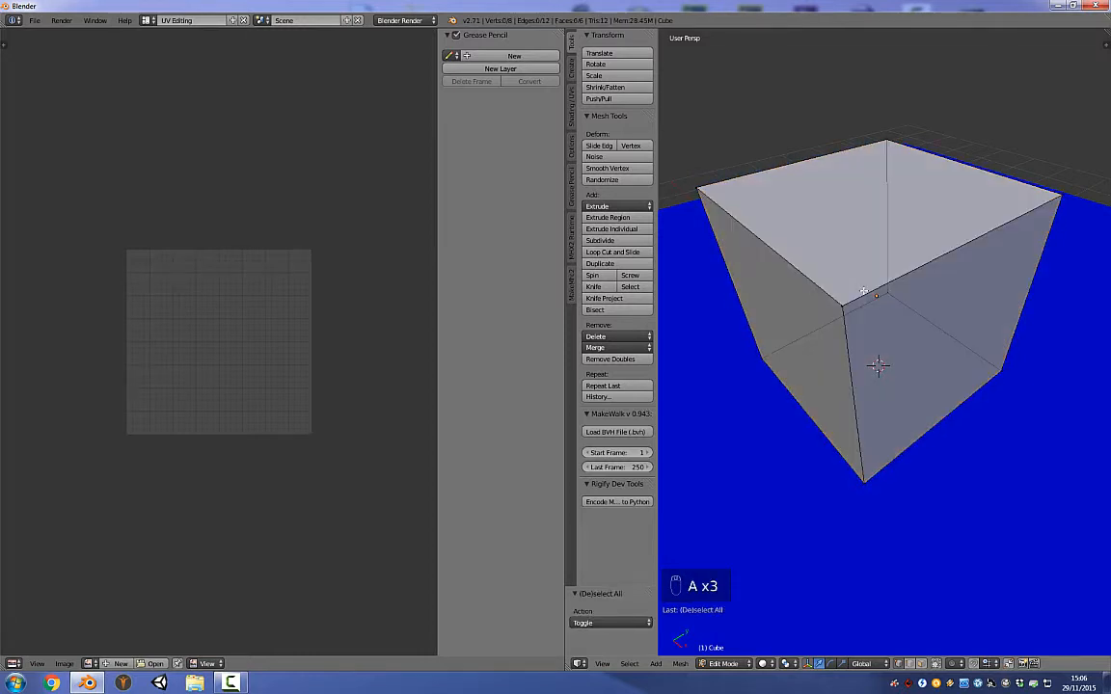
key(a)
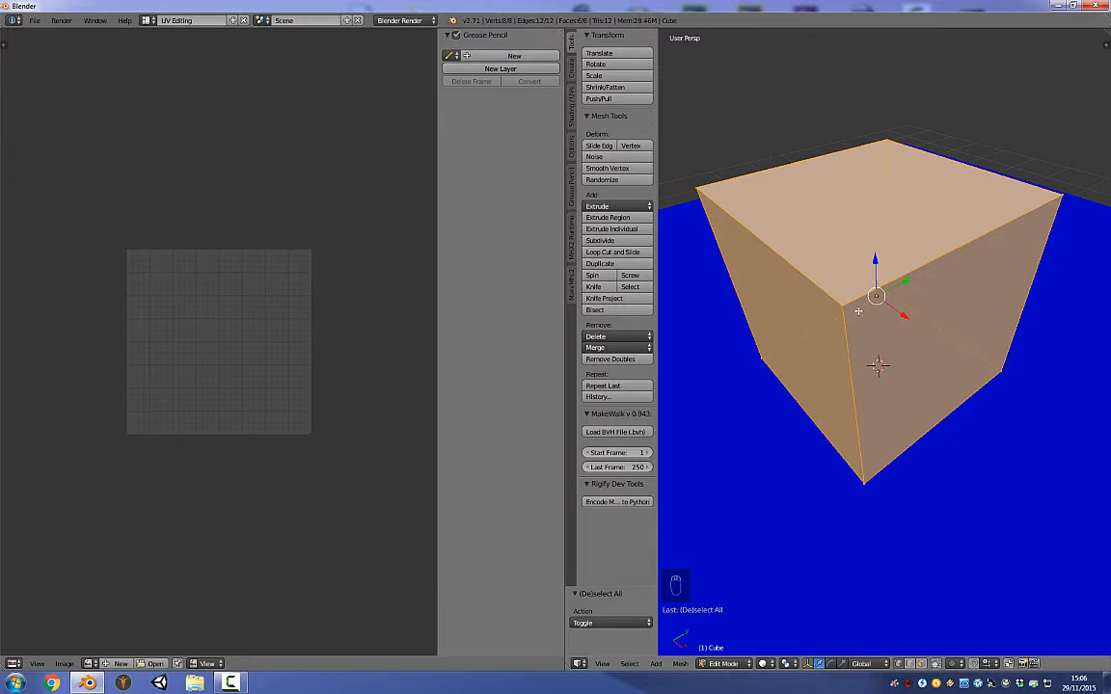
- Unwrap the whole cube with Smart UV Project, using an angle limit of 66 and an island margin of 0
key(u)
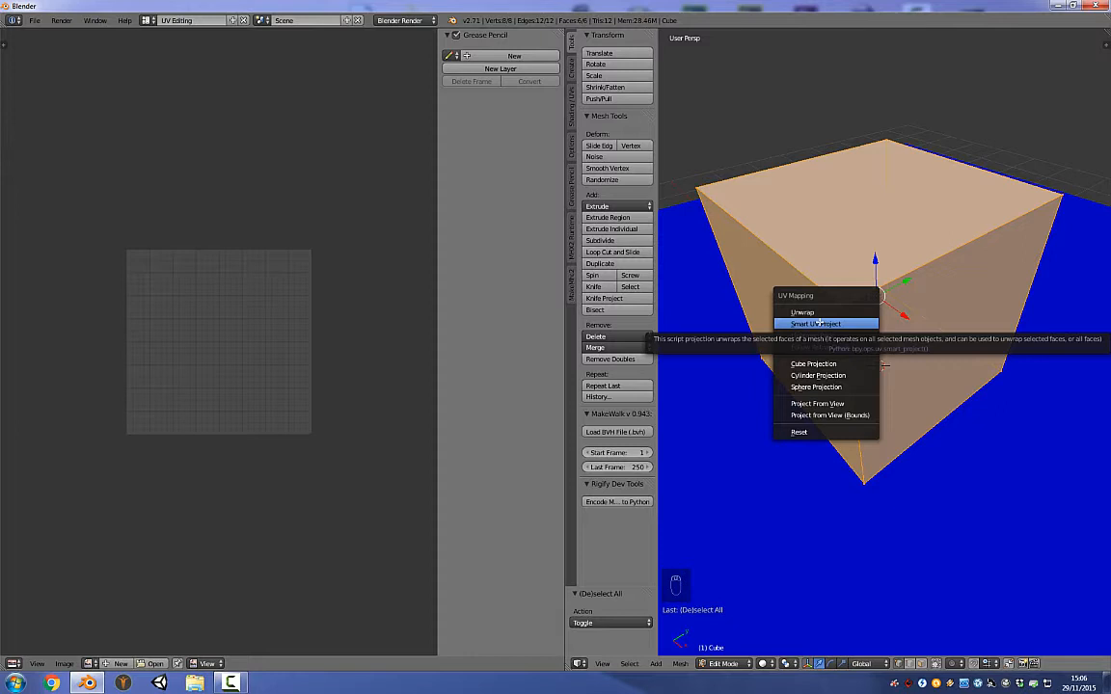
click(816, 324)
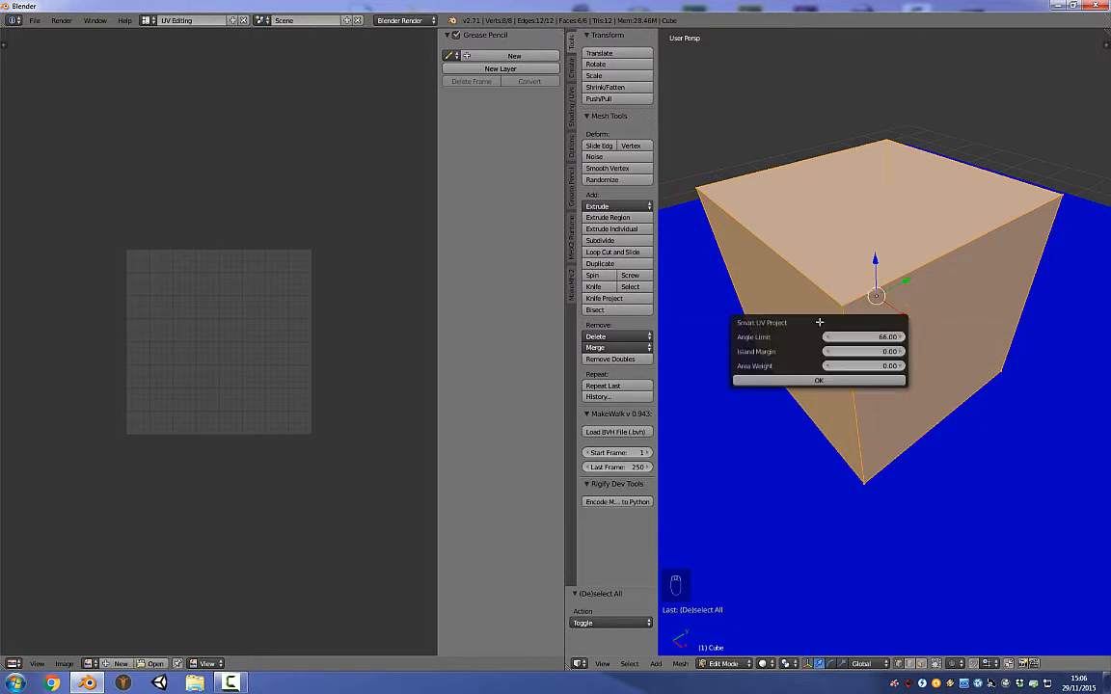
click(816, 381)
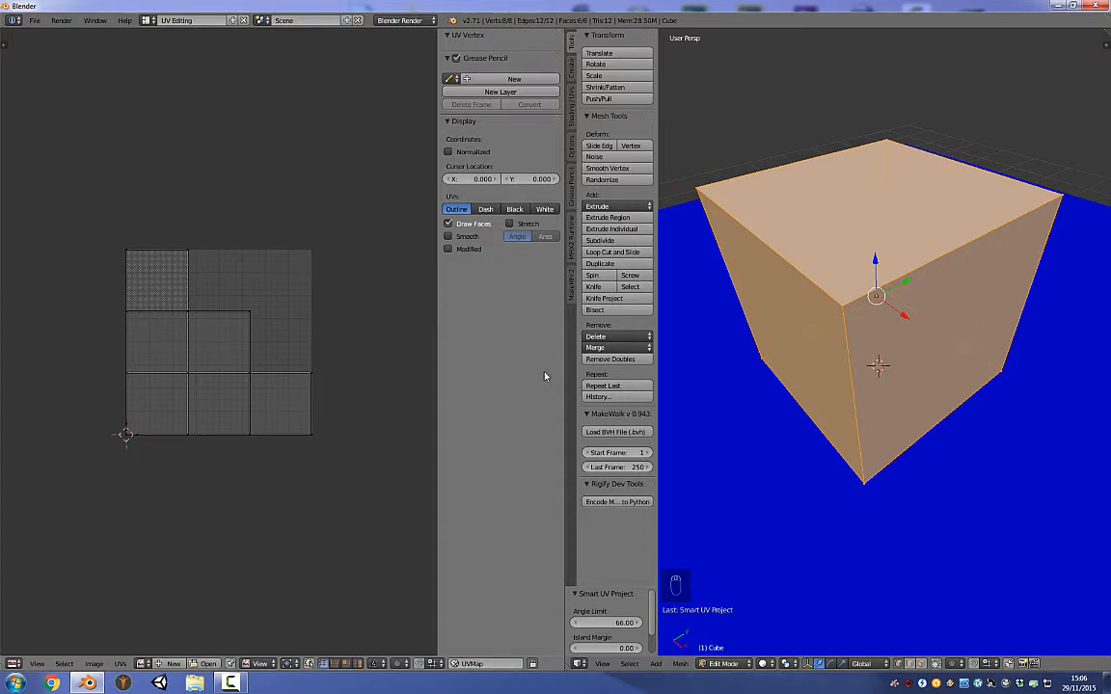
- Select the cube's faces one at a time in face select mode to examine where each lies in the UV layout
key(a)
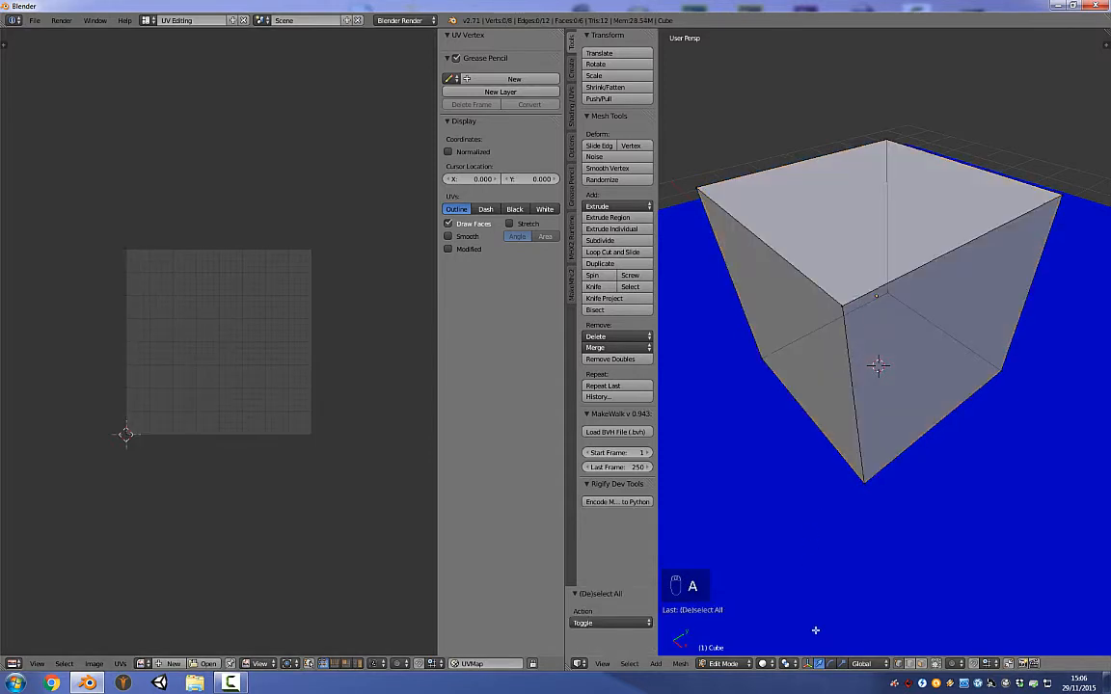
click(910, 666)
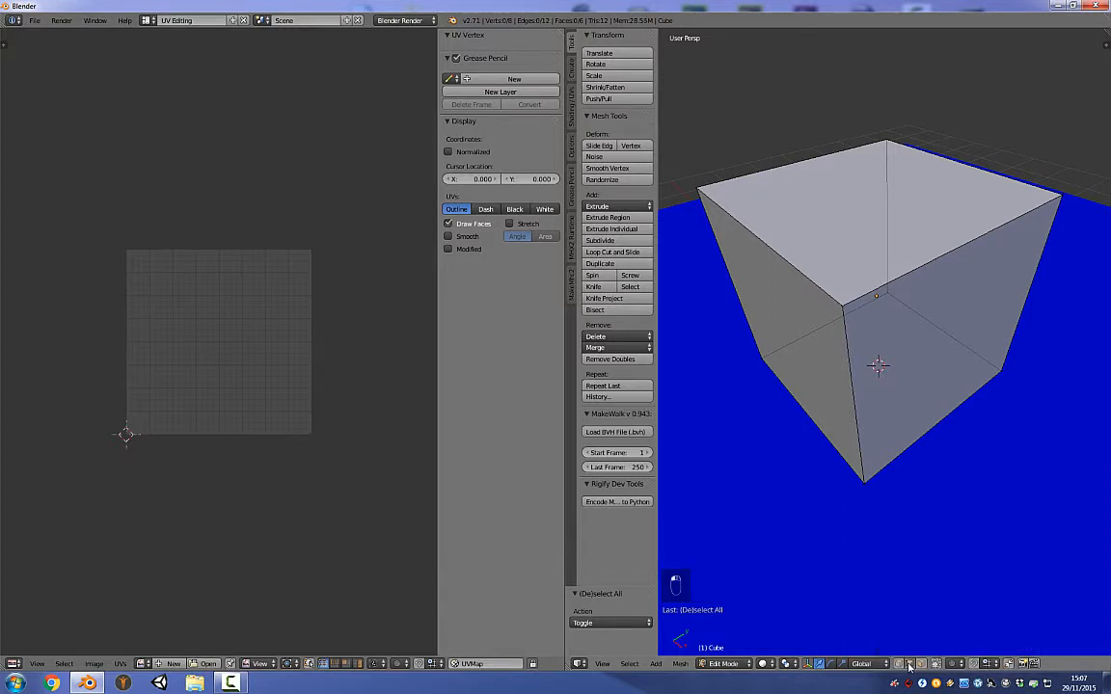
key(3)
right_click(872, 191)
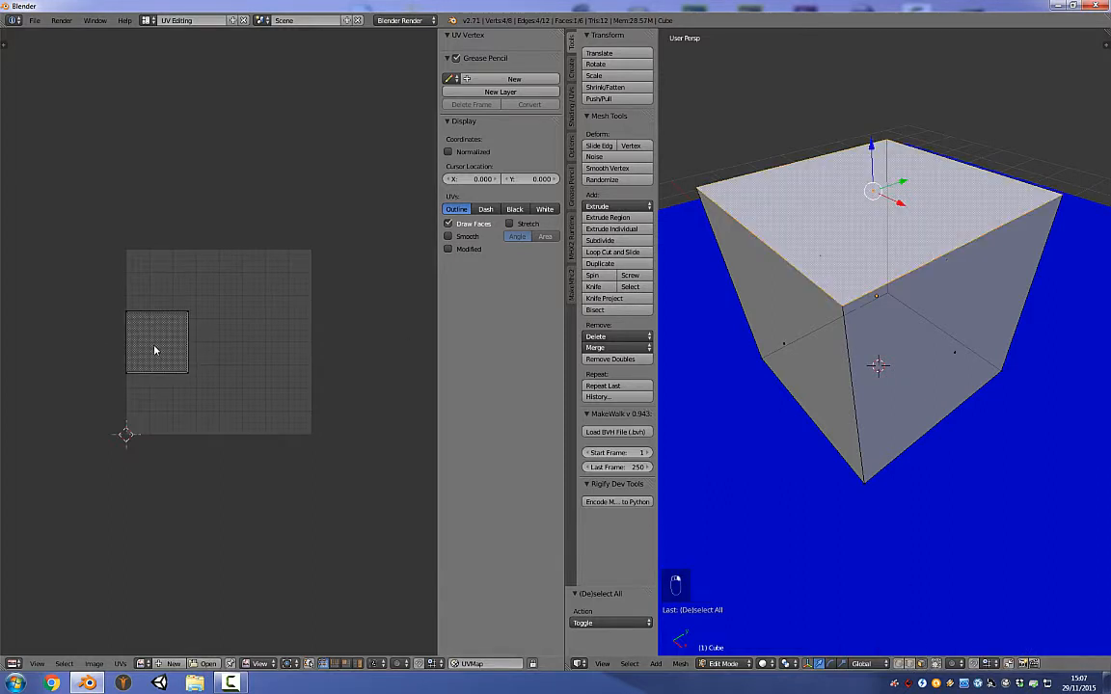
right_click(801, 315)
right_click(854, 323)
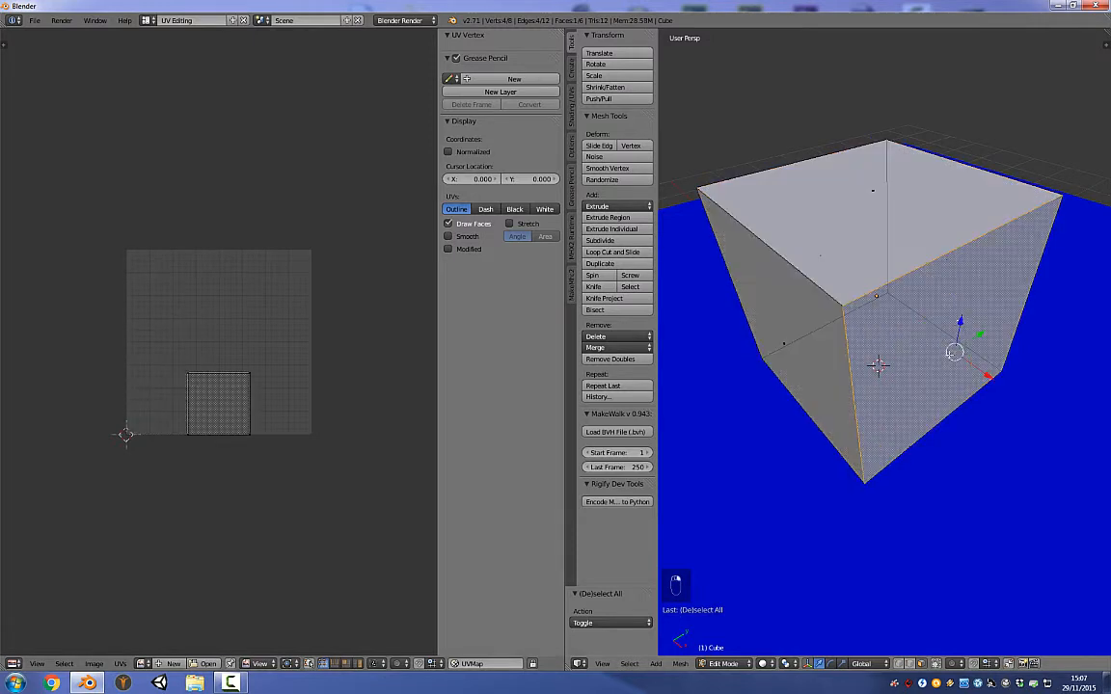
right_click(856, 225)
right_click(738, 227)
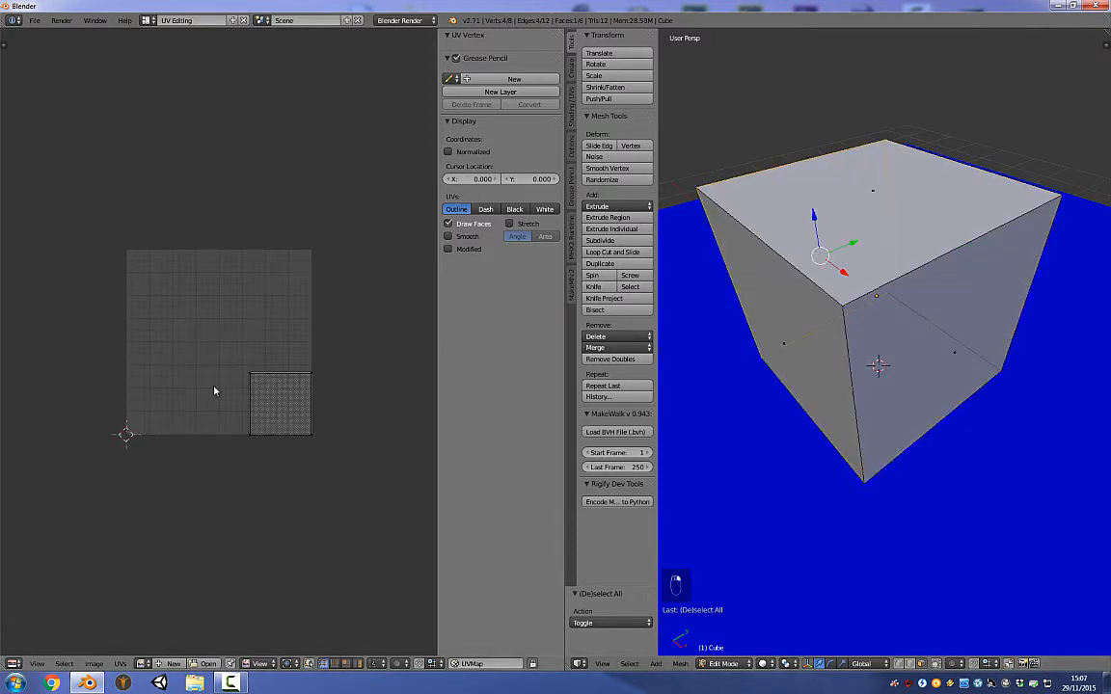
- Select all the cube's faces and export their UV layout as a 1024 x 1024 PNG over Cube-UV-Images.png in the UV-Layouts folder
key(a)
key(a)
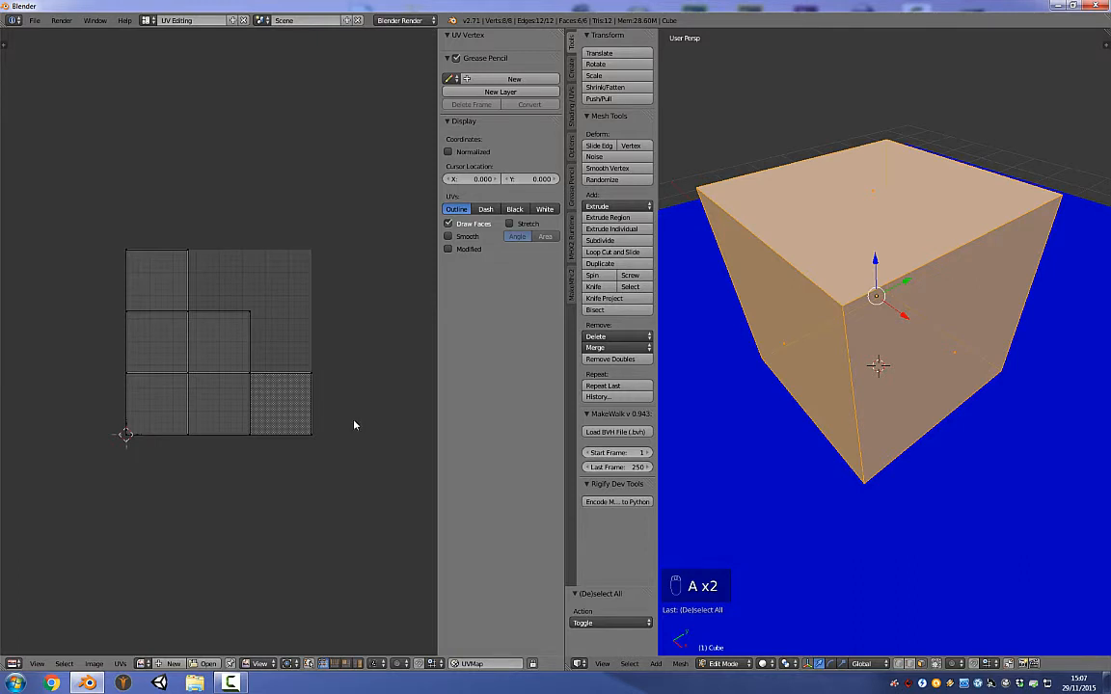
click(119, 664)
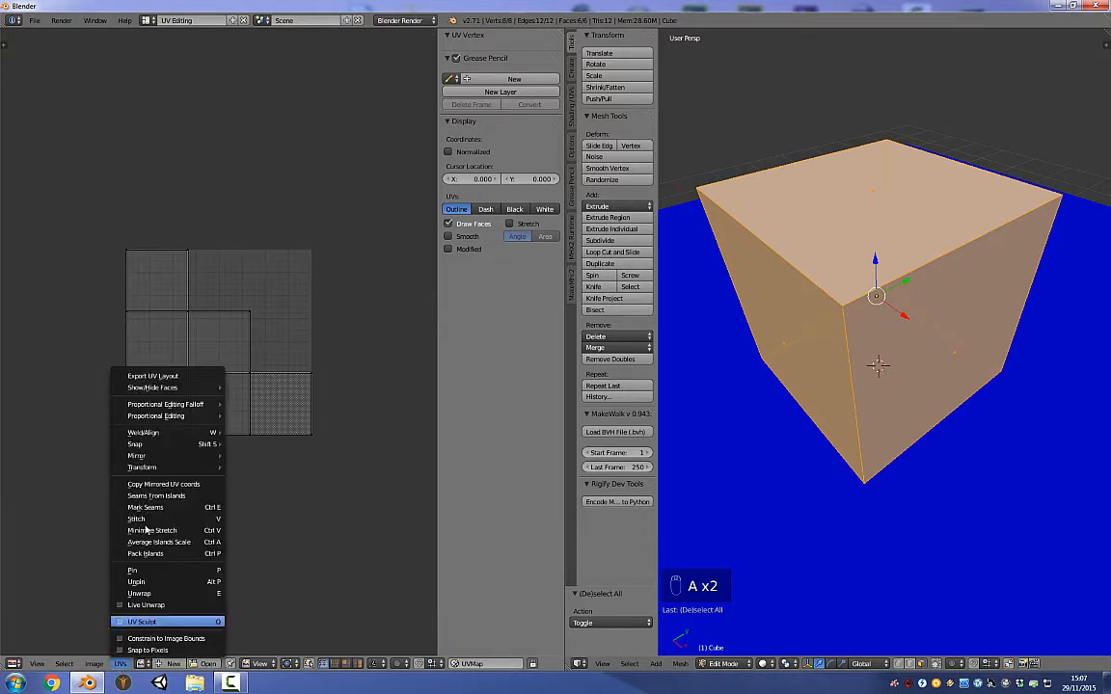
click(154, 376)
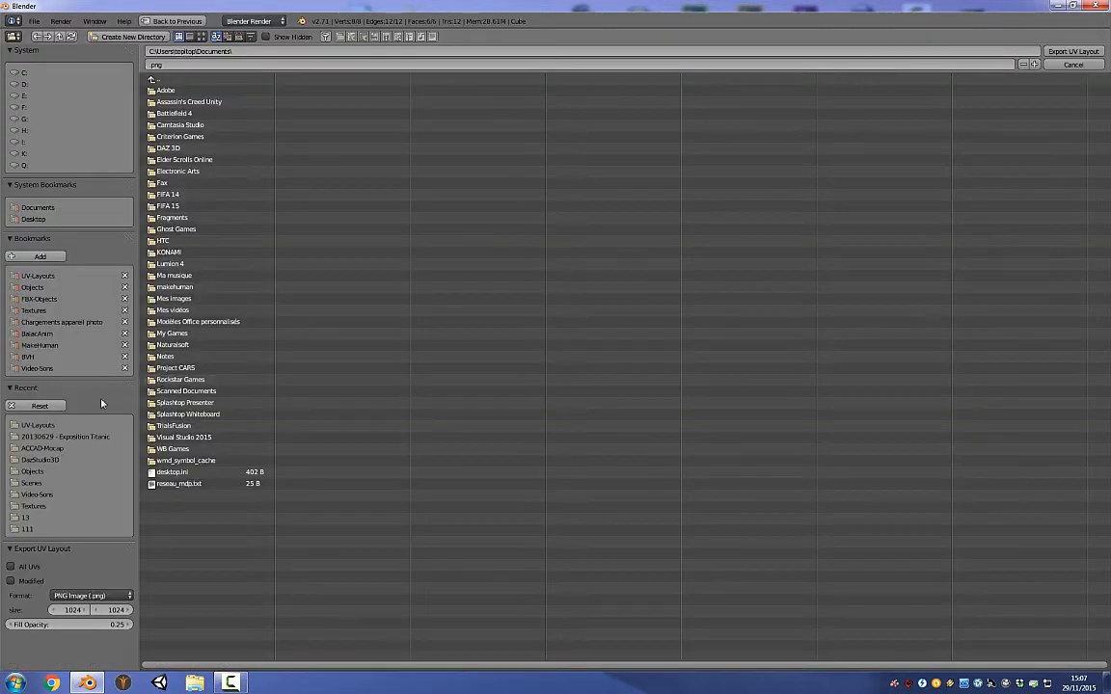
click(37, 426)
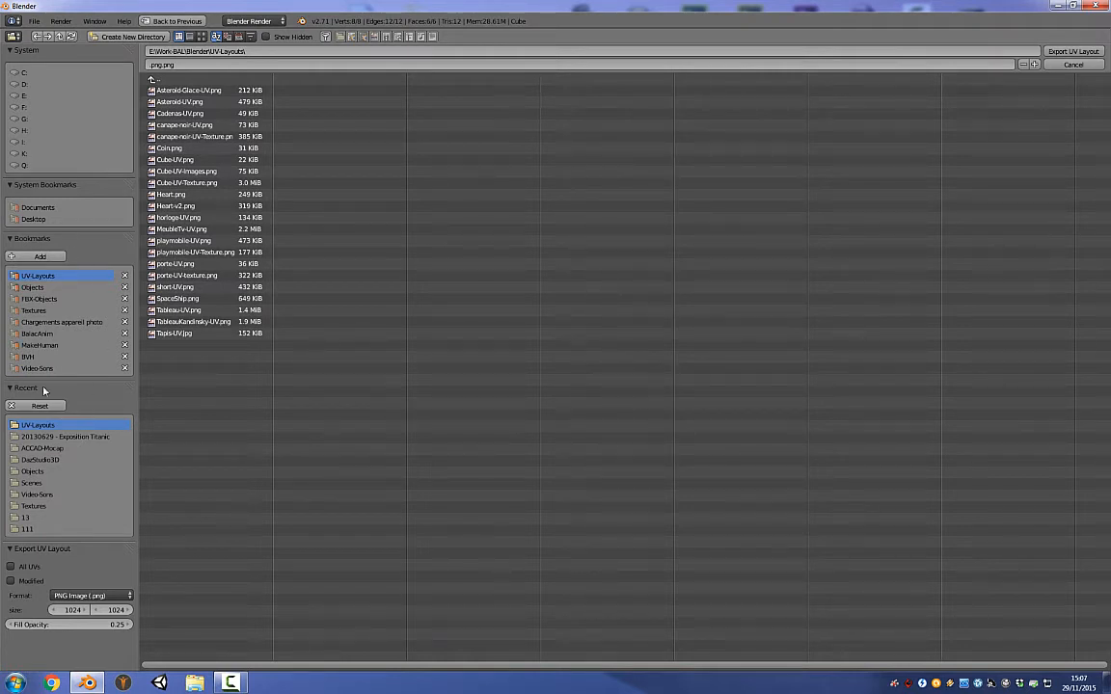
click(188, 171)
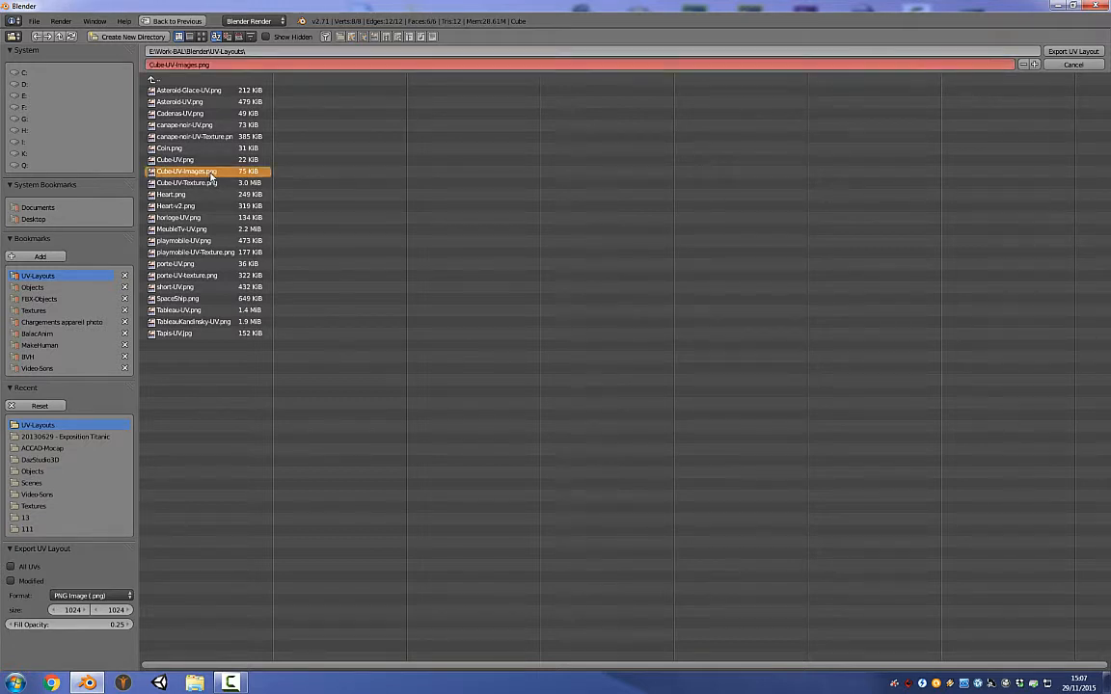
click(1074, 51)
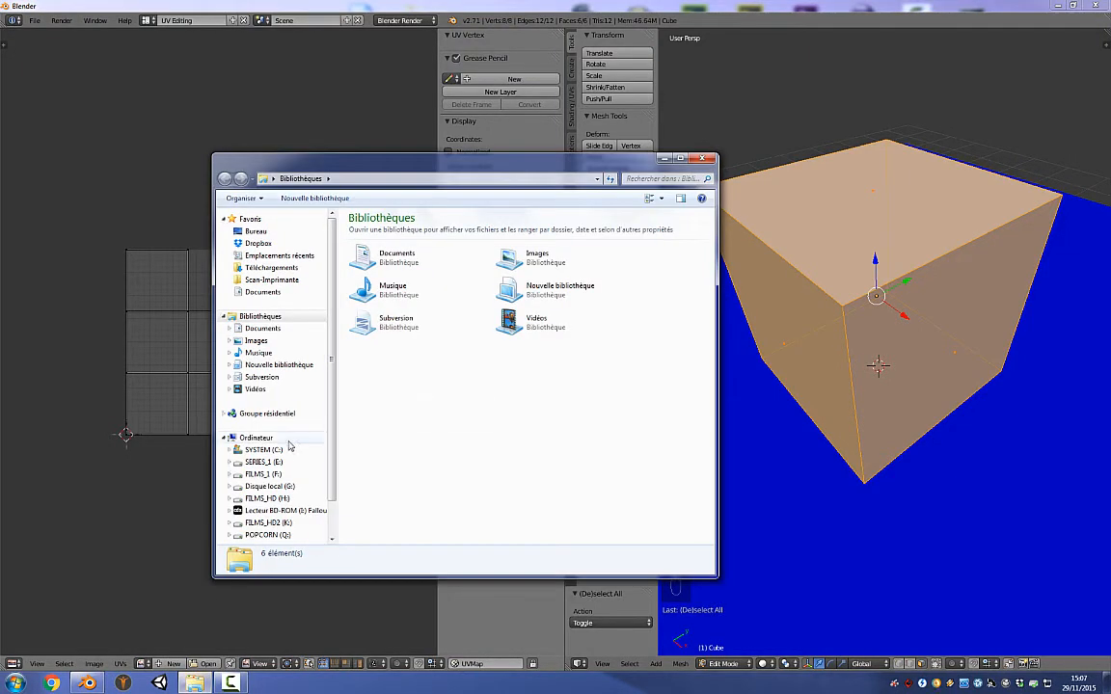
- In Windows Explorer, browse to Work-BAL\Blender\UV-Layouts on drive E: and open Cube-UV-Images.png in Fireworks
click(263, 462)
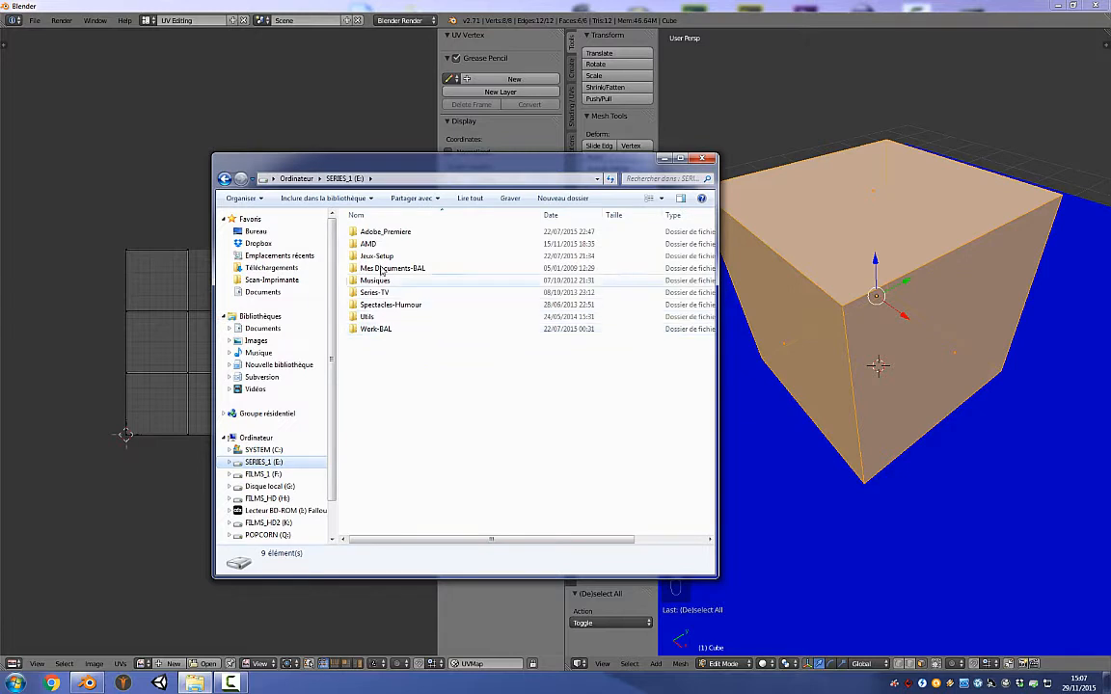
double_click(383, 331)
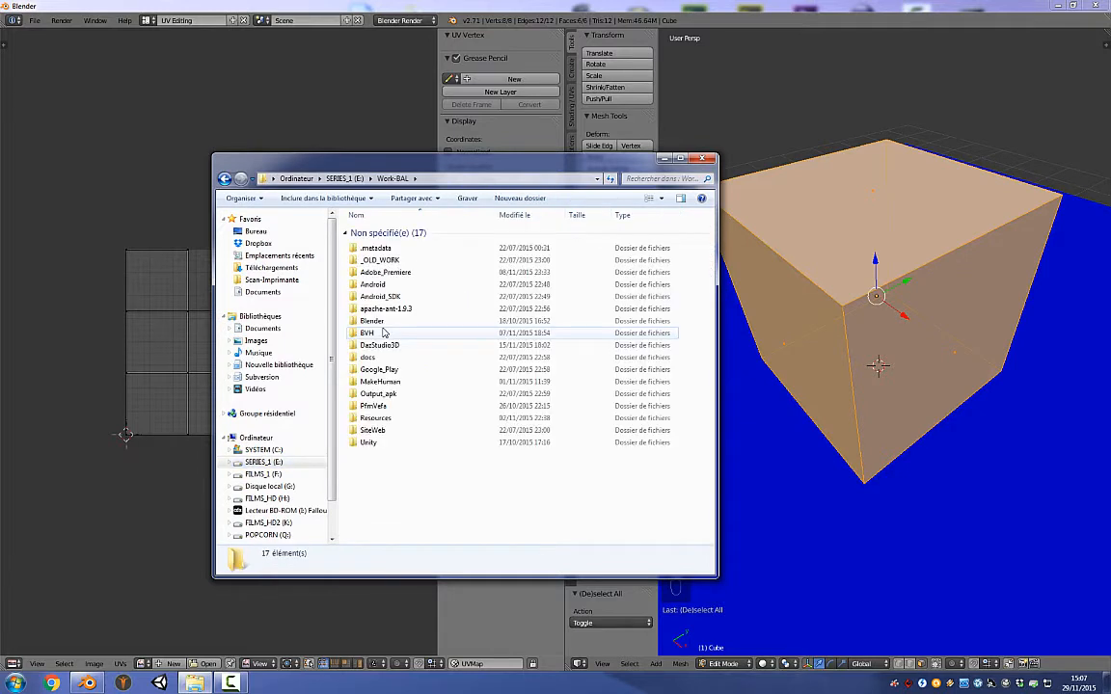
double_click(382, 322)
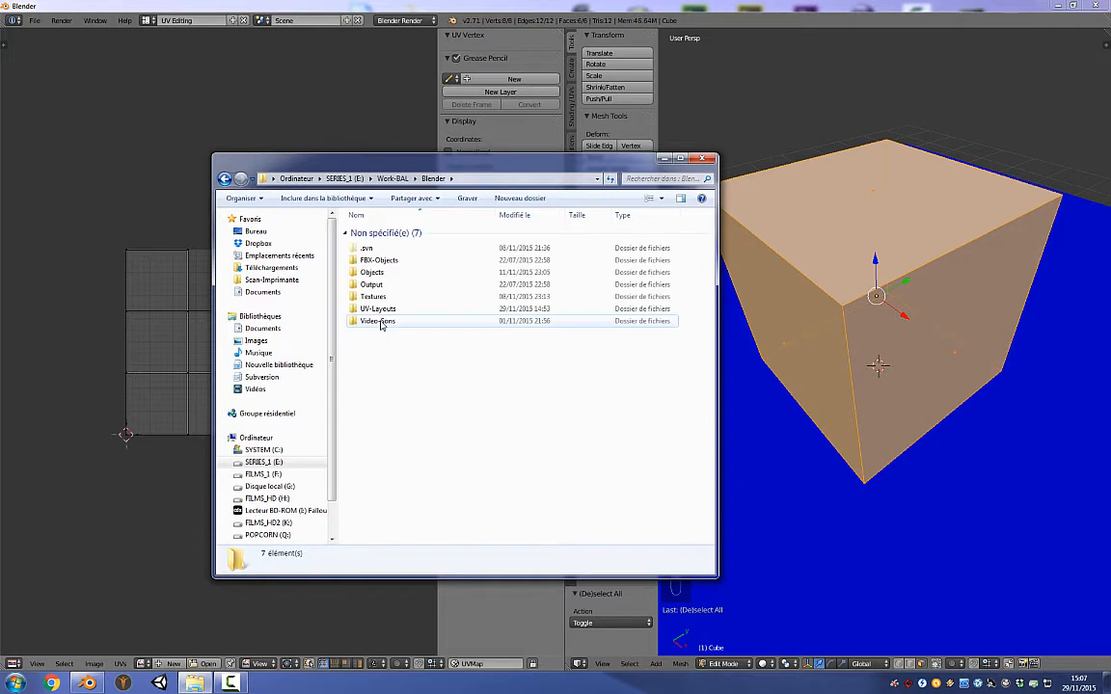
double_click(379, 310)
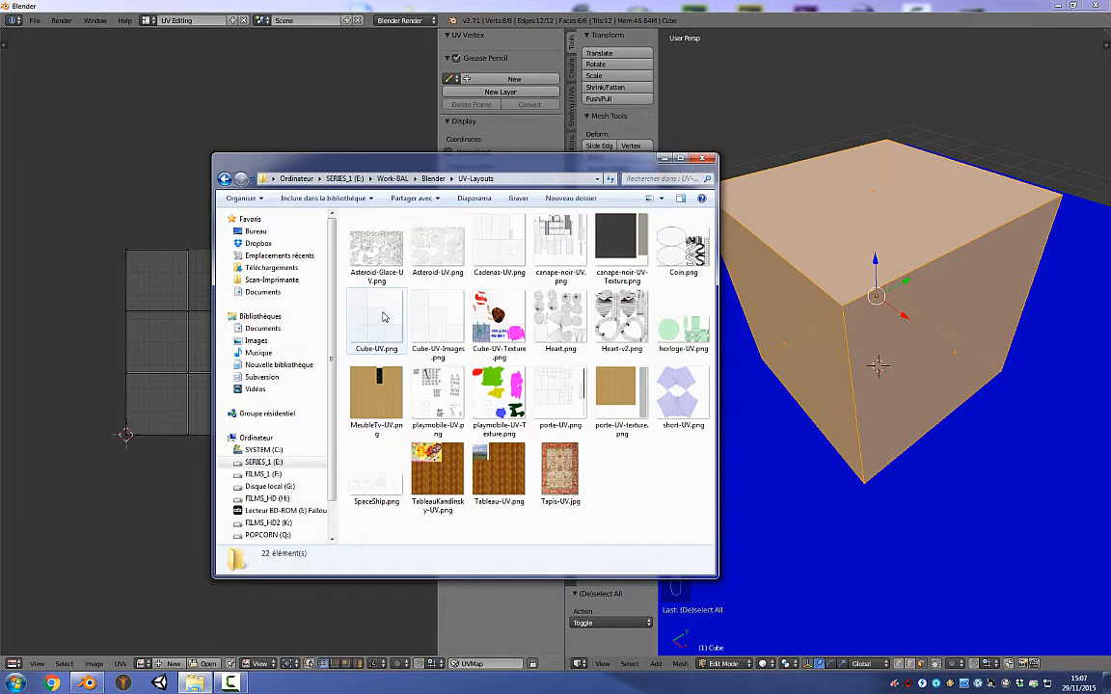
double_click(434, 319)
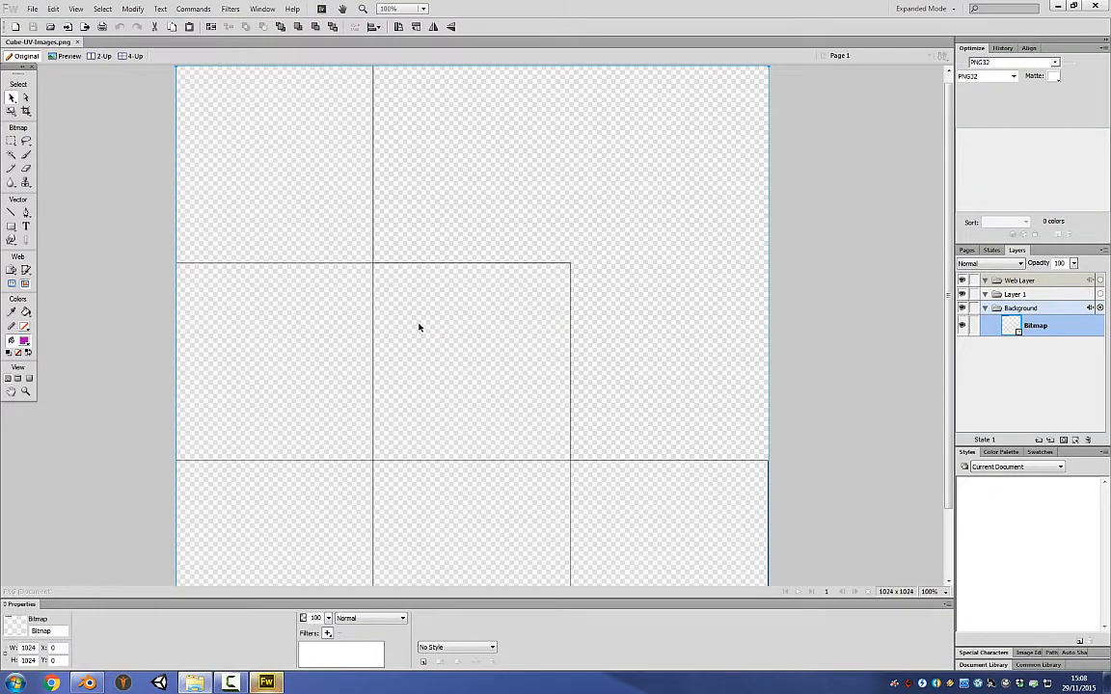
- Fit the blue patterned image over the UV layout's upper-left square, about 338 x 341 px at X 0, Y 0
click(760, 306)
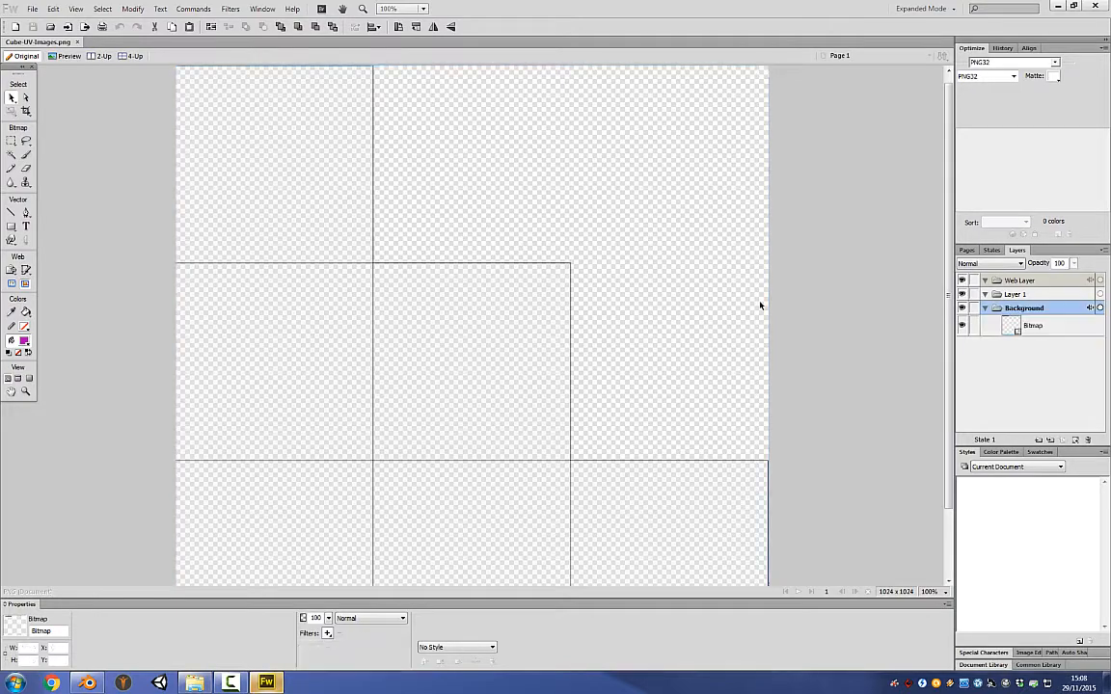
scroll(760, 306, down, 3)
scroll(716, 309, up, 1)
ctrl+scroll(712, 311, down, 1)
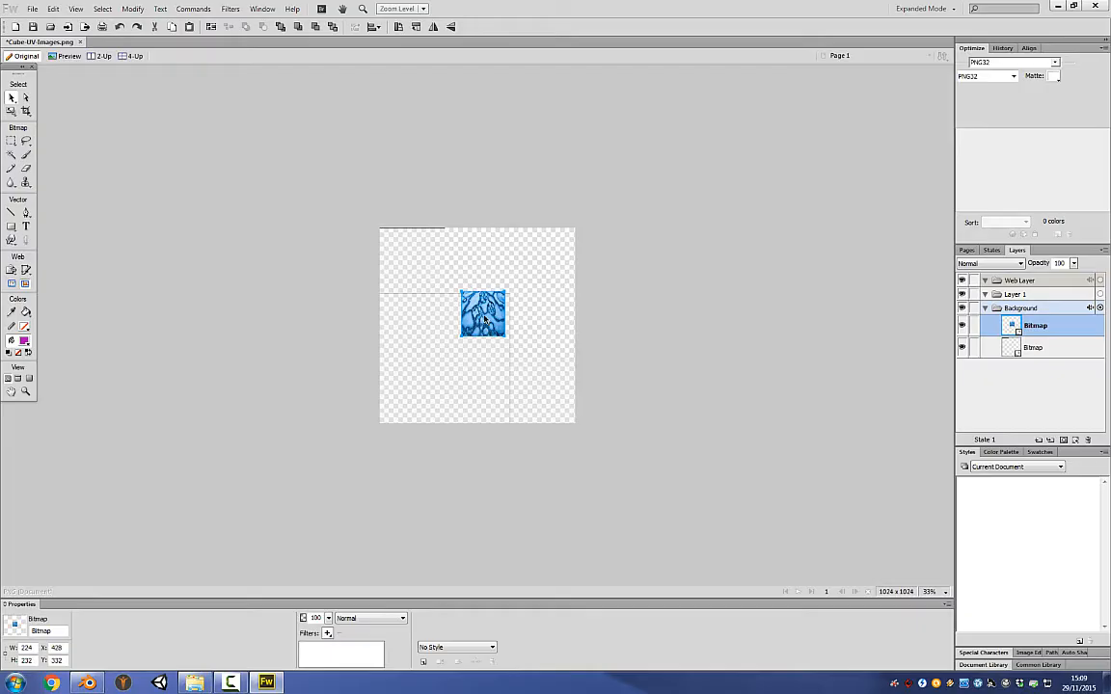
ctrl+scroll(363, 367, up, 2)
drag(486, 301, 320, 173)
drag(367, 224, 412, 262)
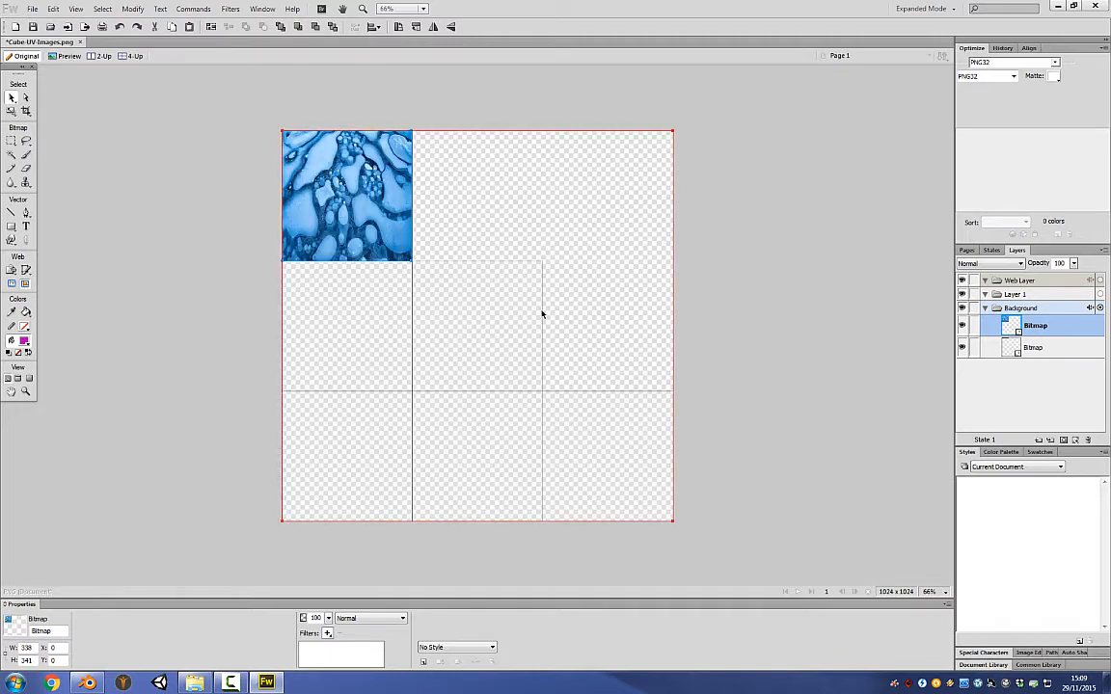
- Bring 2008-08-01 14.00.00-11.jpg from the Images library in Windows Explorer into the UV layout document in Fireworks
key(alt+Tab)
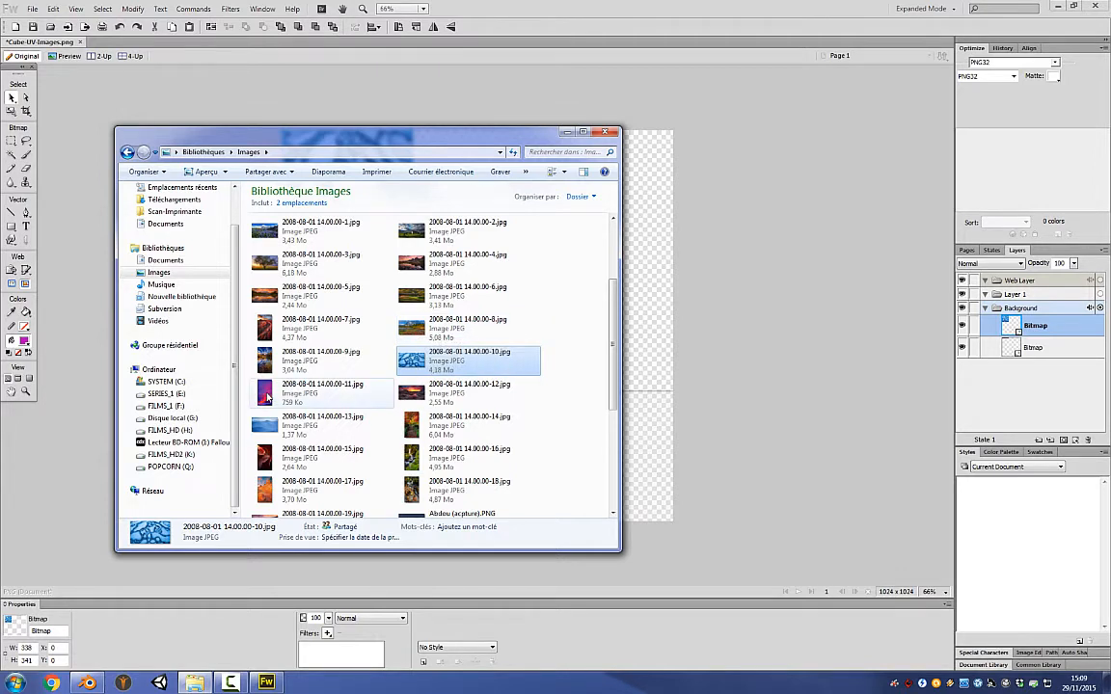
key(Right)
drag(705, 390, 364, 251)
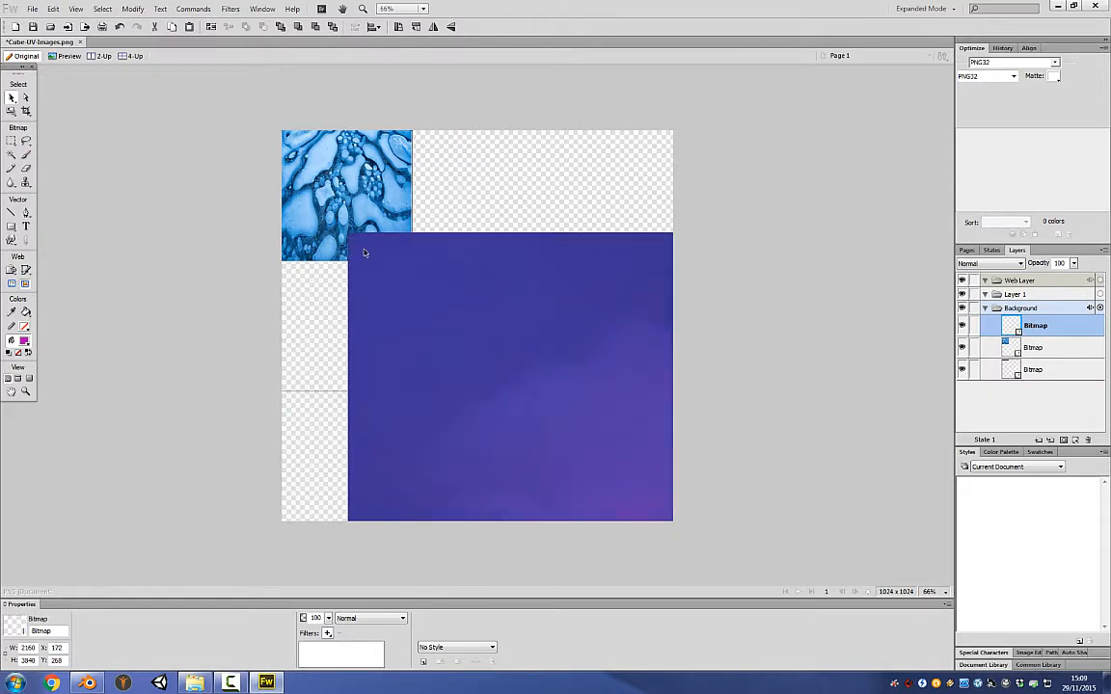
- Resize the purple sunset image to 338 x 341 px and place it in the square below the blue image, about X 1, Y 342
click(328, 176)
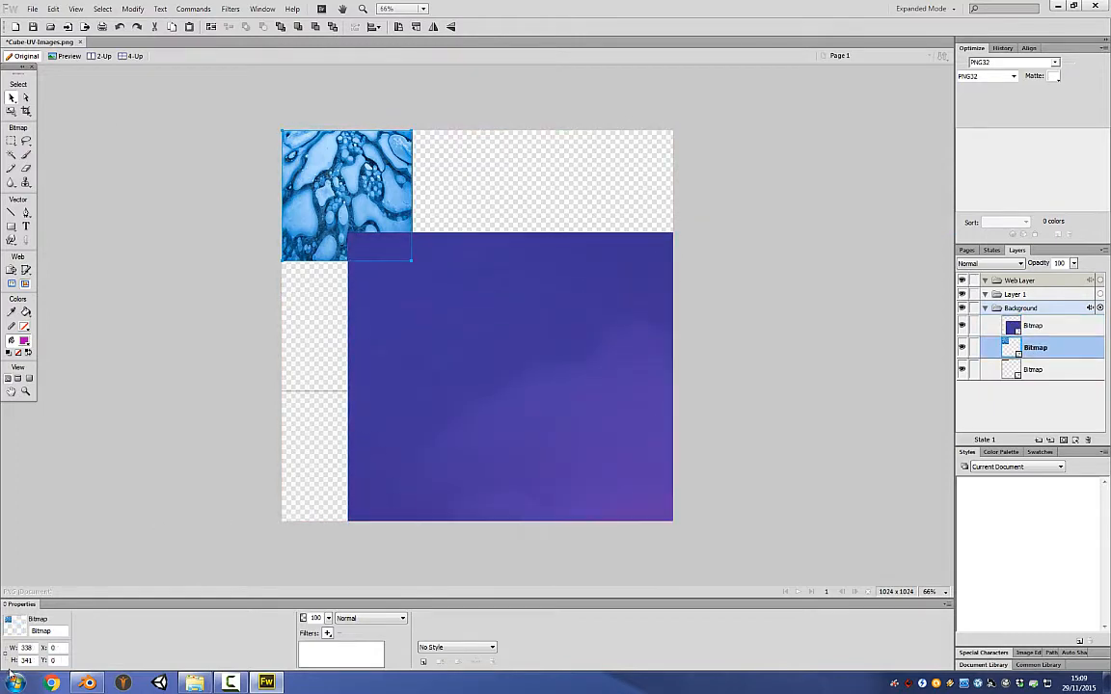
click(461, 385)
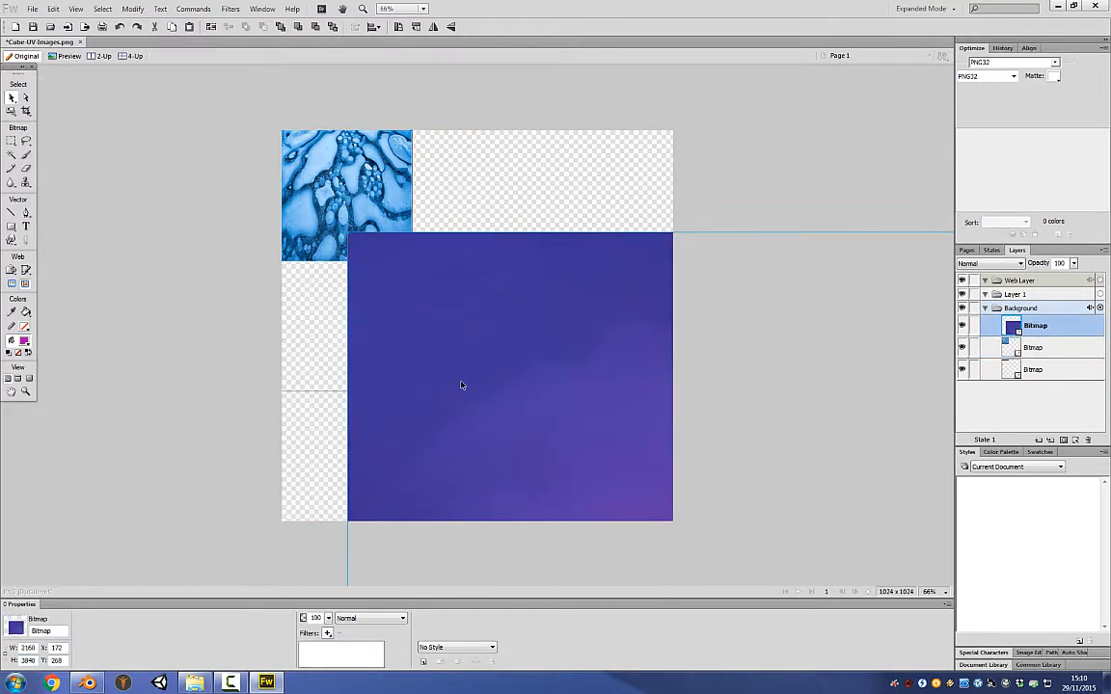
drag(531, 400, 412, 275)
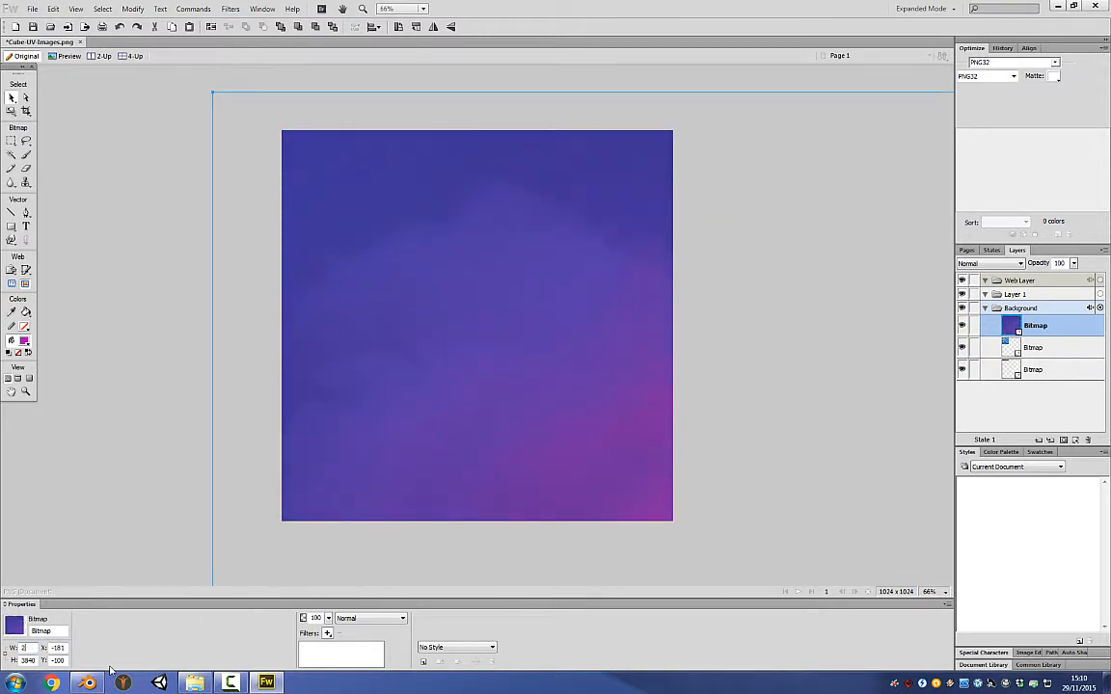
key(Tab)
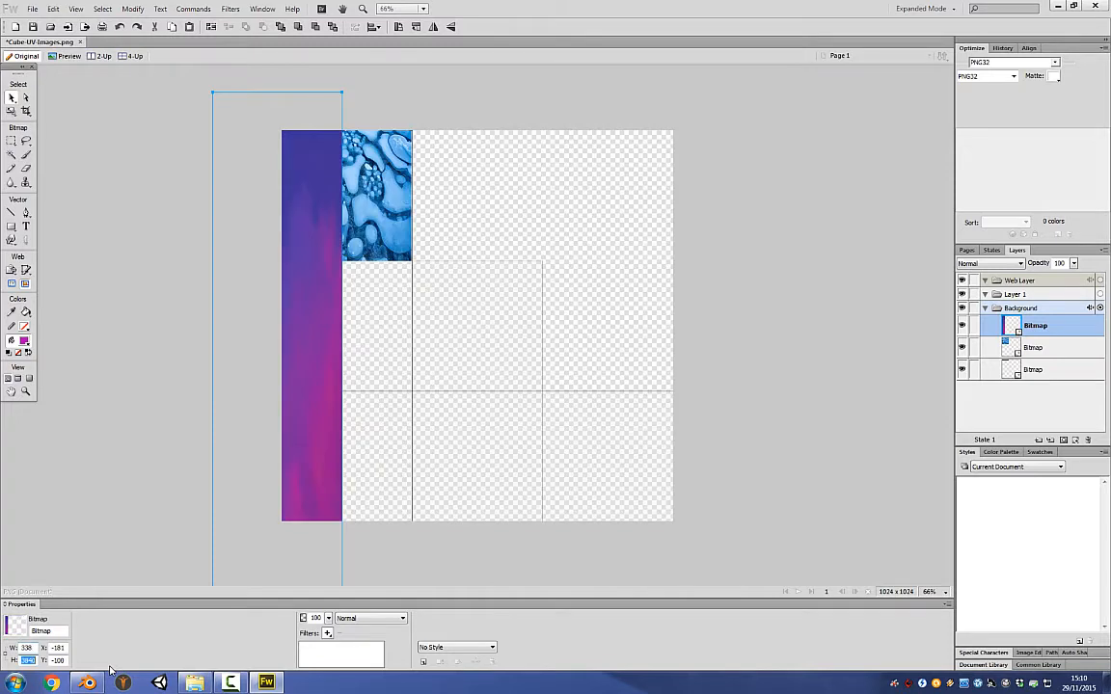
text(241)
key(Return)
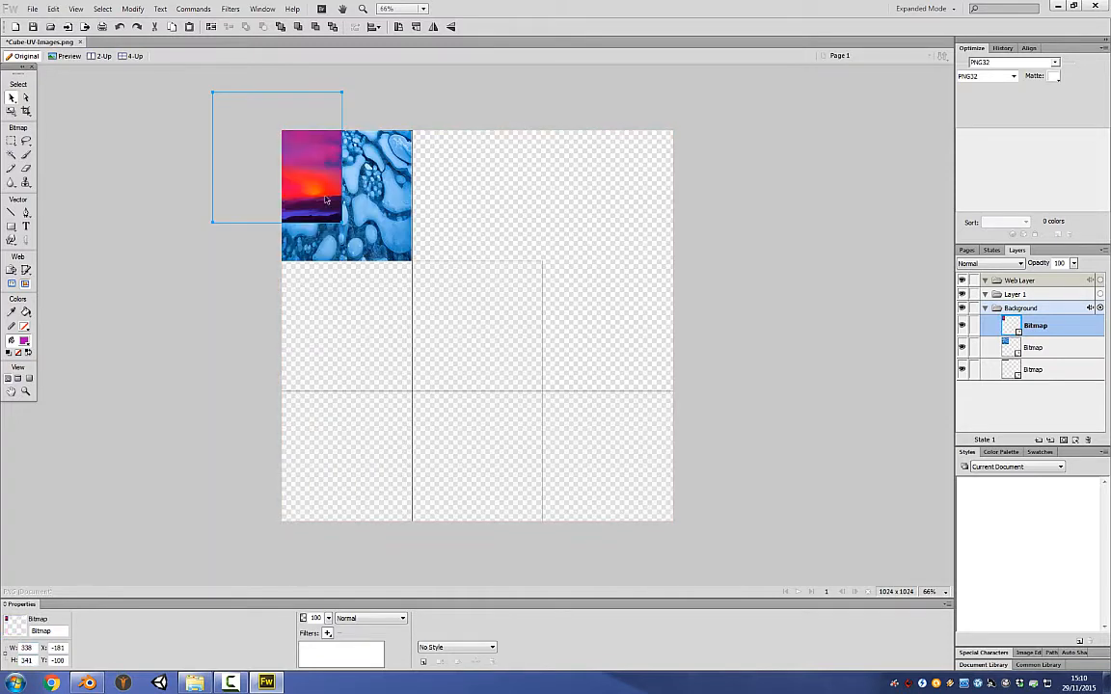
drag(294, 178, 386, 359)
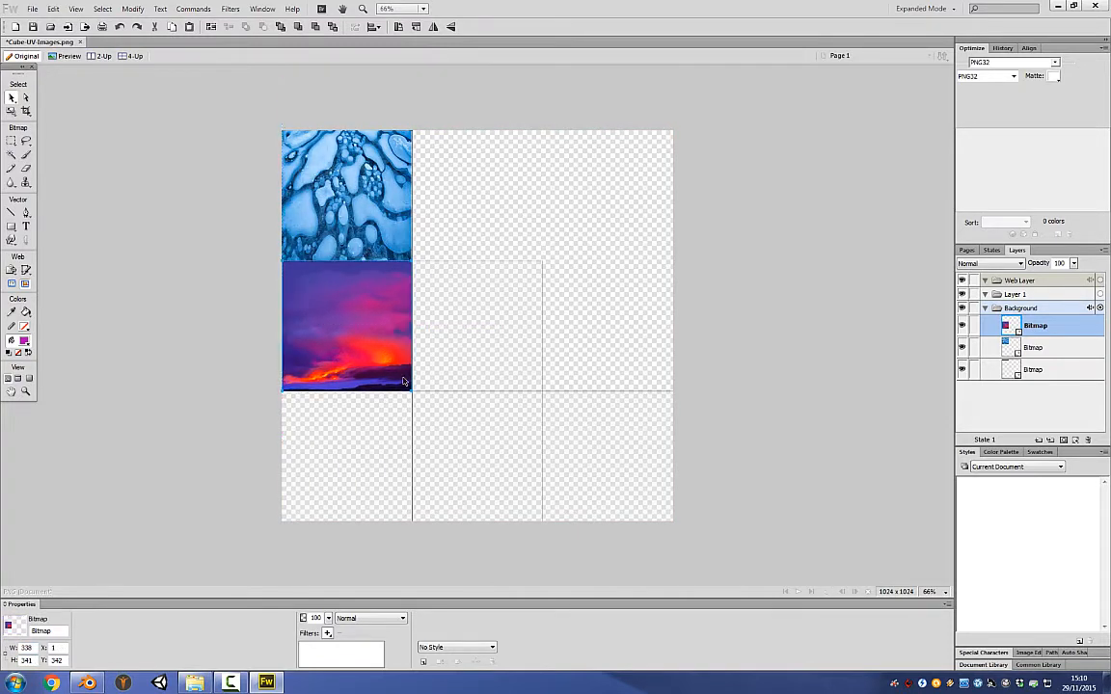
- Set the widths of the blue patterned image and the purple sunset image to 341 px
click(385, 196)
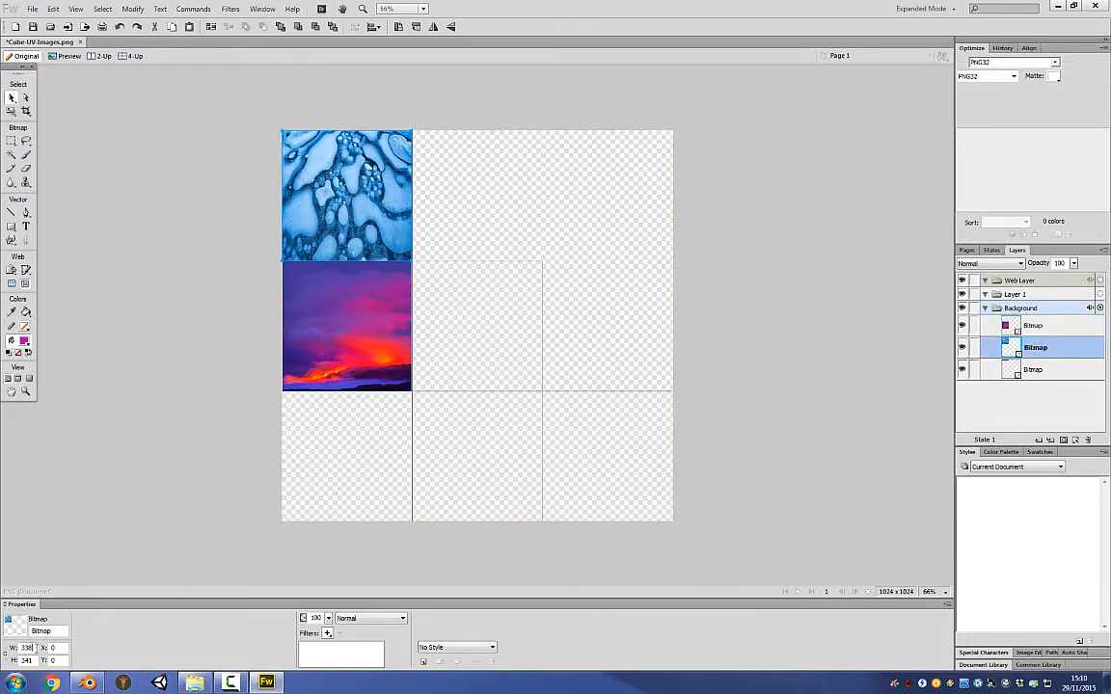
key(Tab)
click(501, 318)
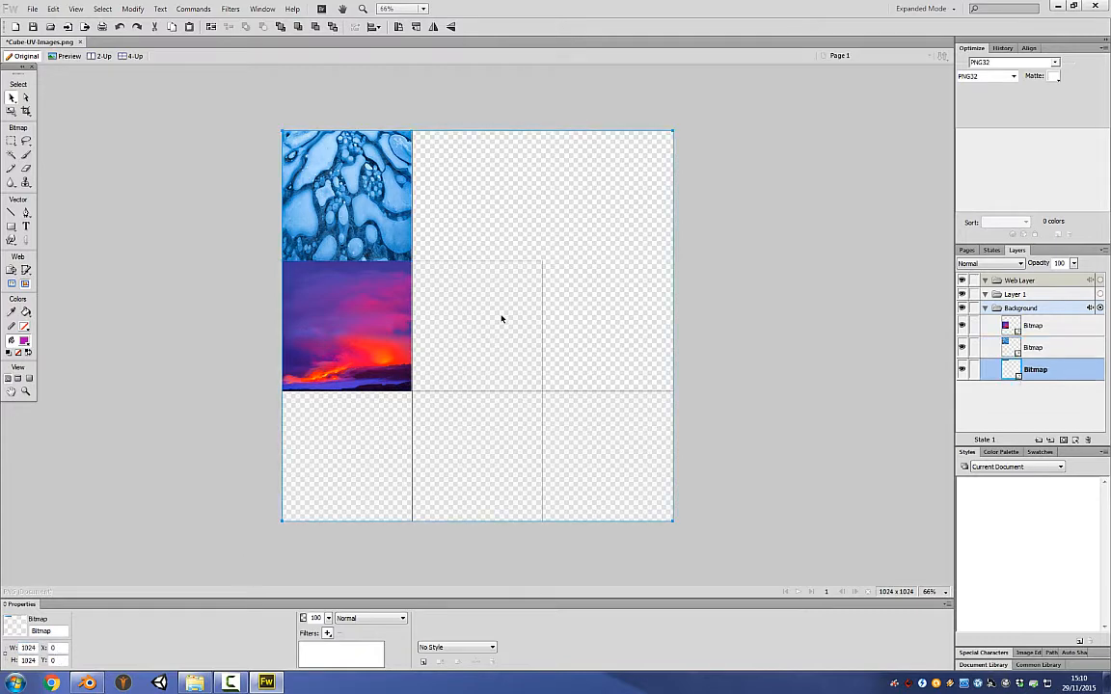
click(393, 209)
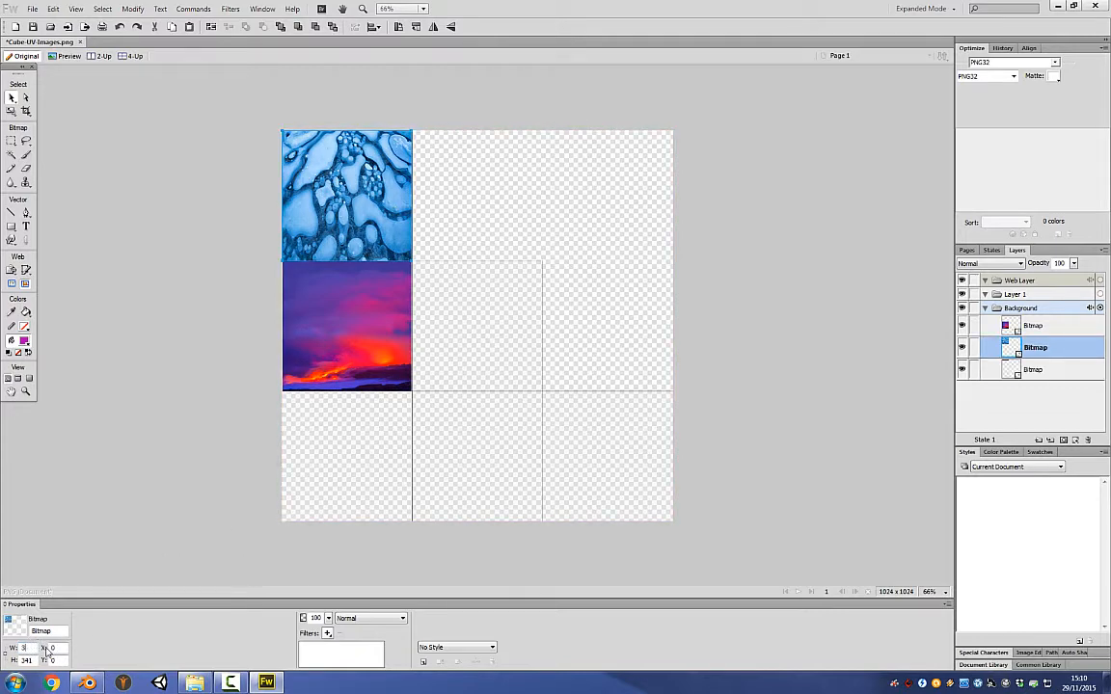
key(Return)
click(354, 349)
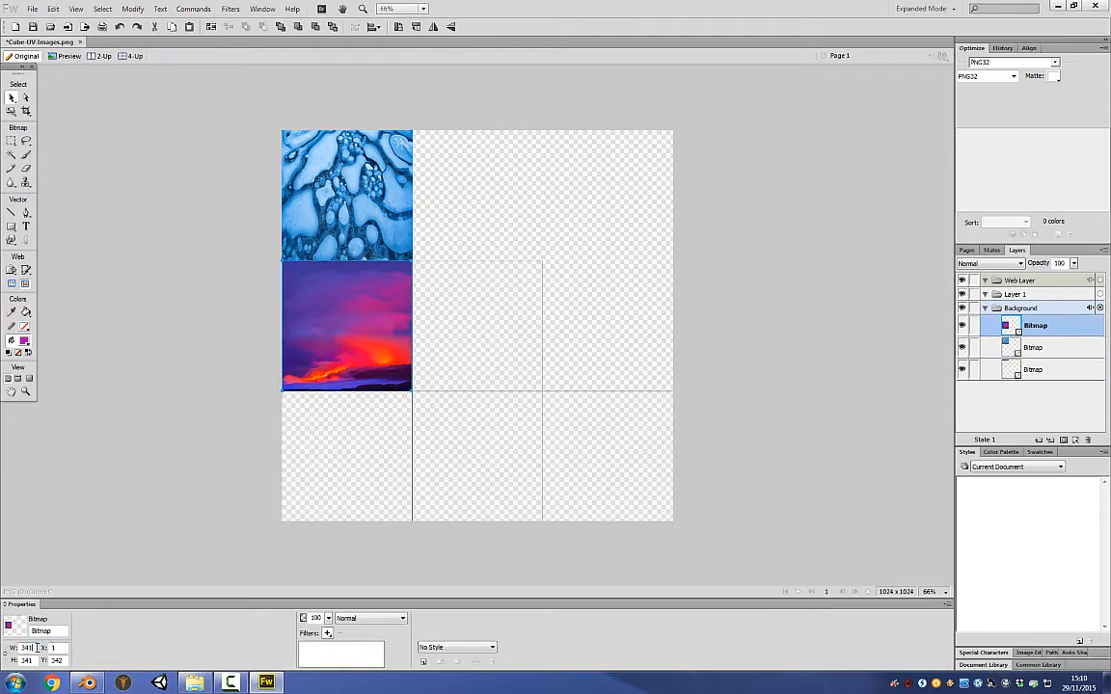
key(Return)
- Add 2008-08-01 14.00.00-13.jpg from the Images library at 341 x 341 px, filling the UV layout's centre square
key(alt+Tab)
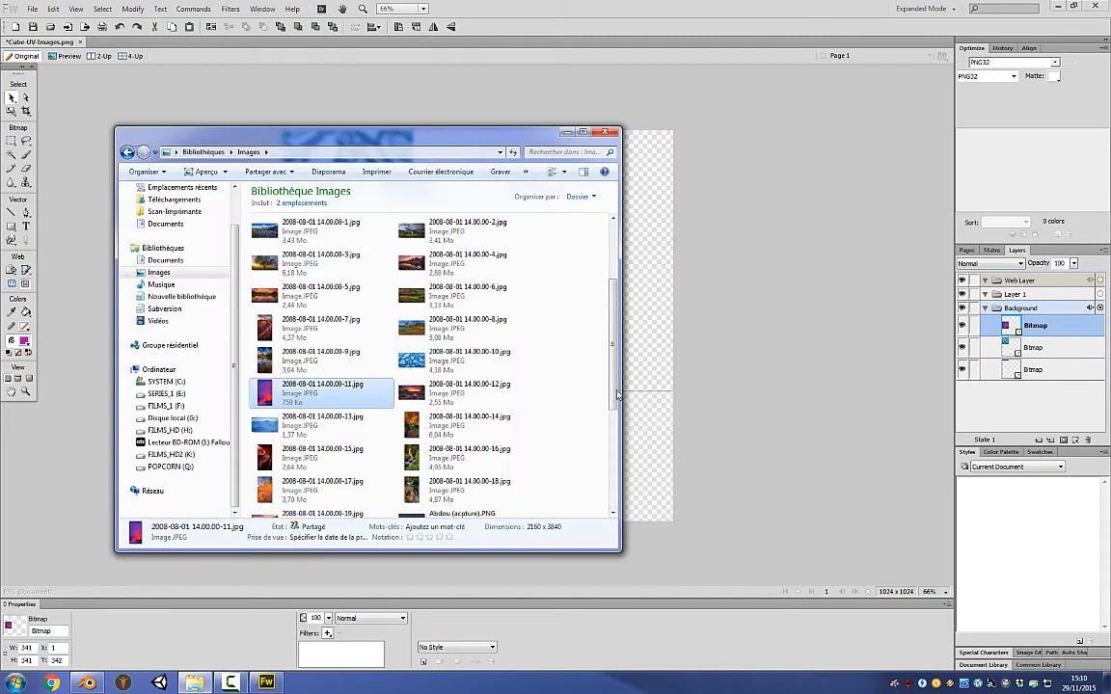
drag(259, 430, 330, 270)
double_click(36, 648)
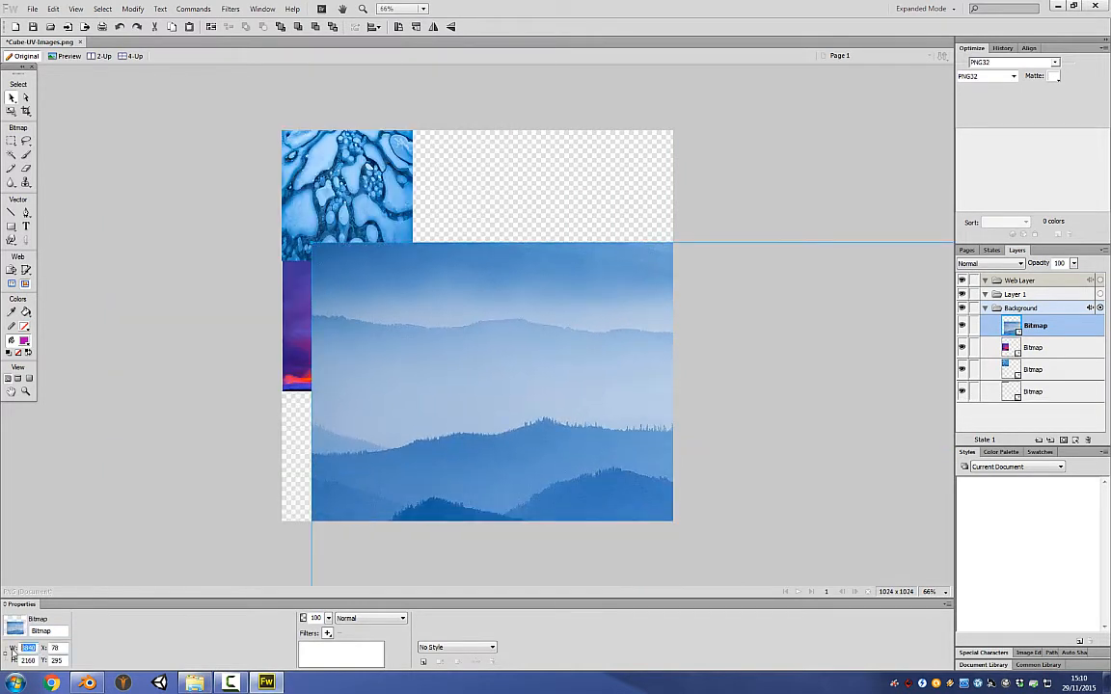
text(341)
key(Return)
key(Return)
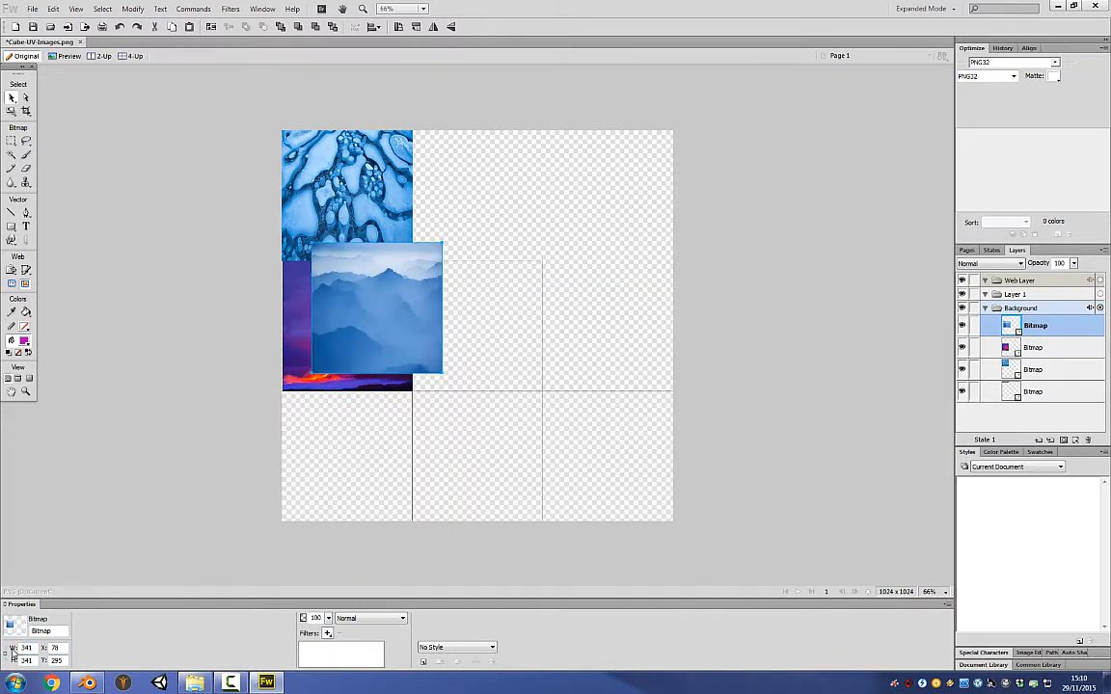
drag(415, 280, 438, 302)
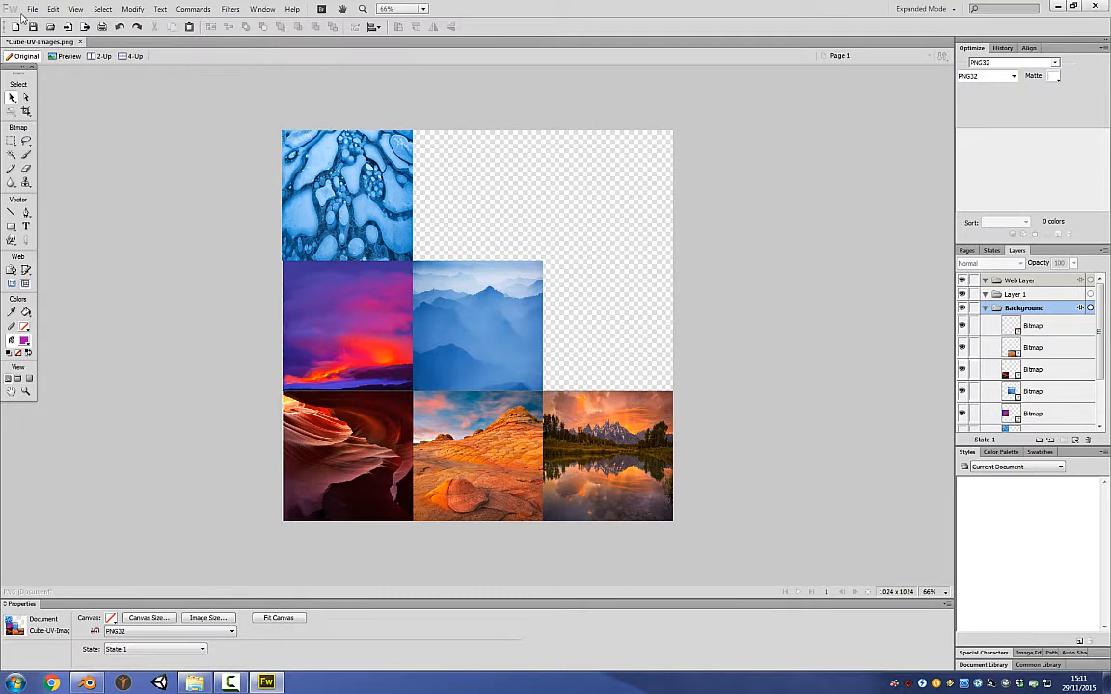
- Save the image collage as a new file Cube-UV-Images-OK.png in the UV-Layouts folder
click(32, 9)
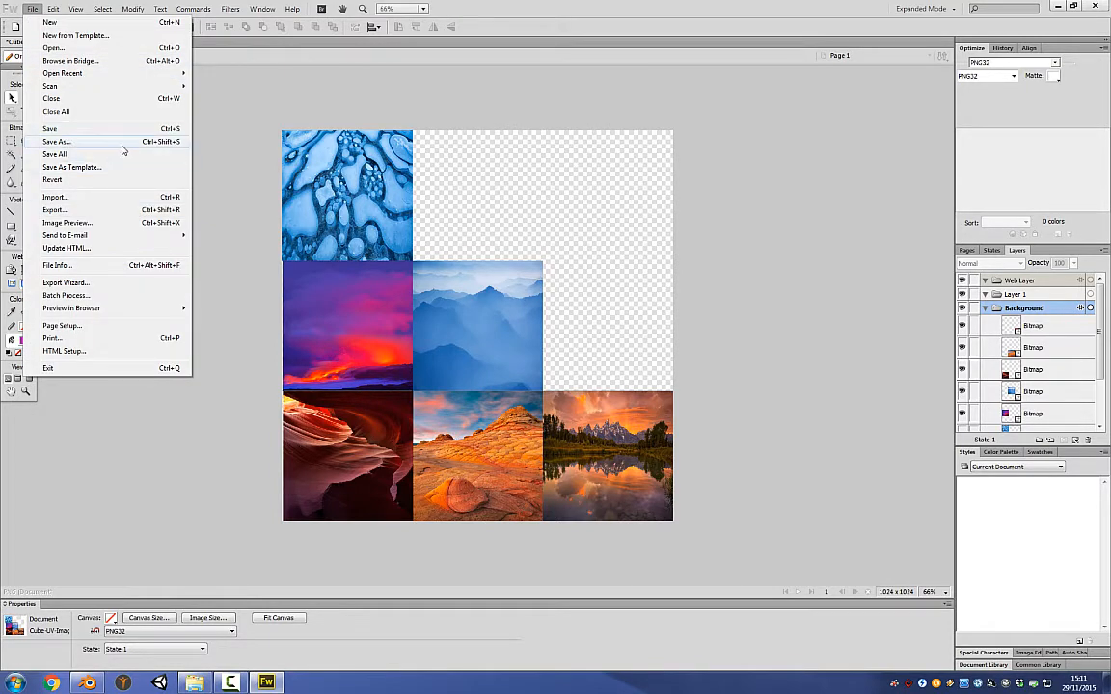
click(74, 142)
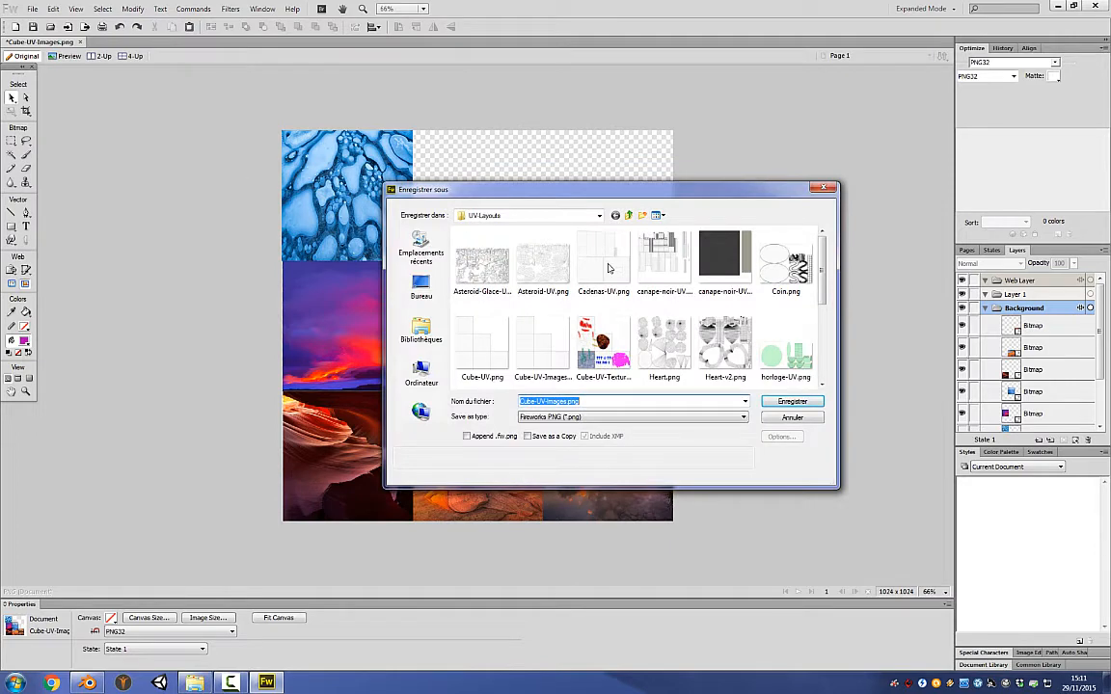
click(558, 362)
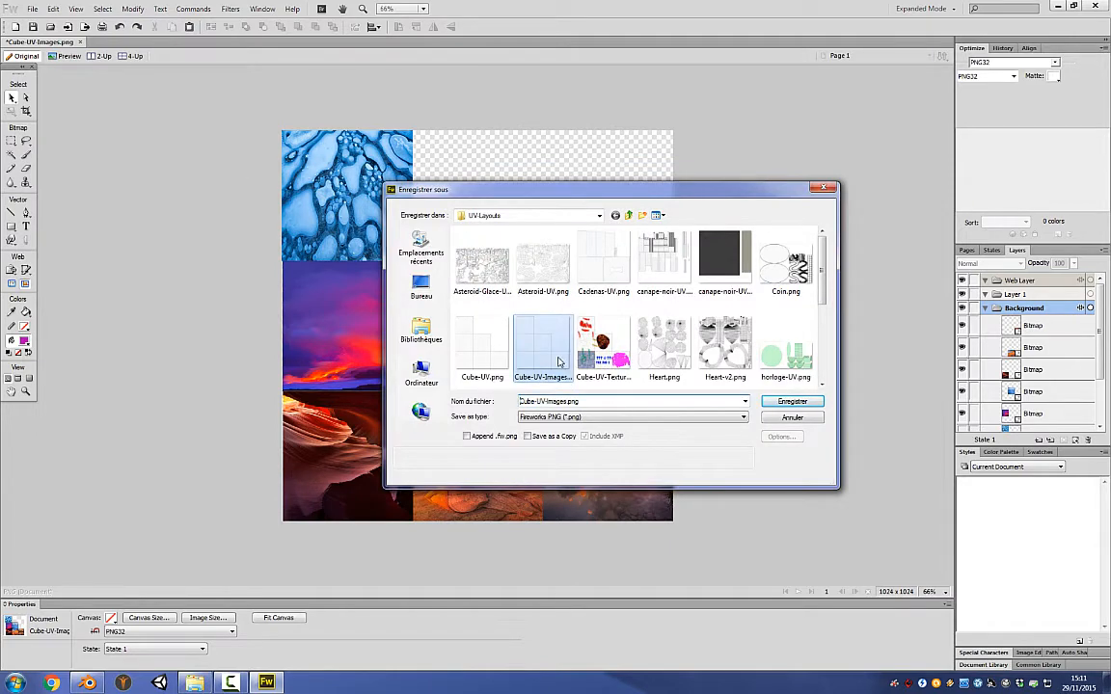
click(614, 403)
click(616, 401)
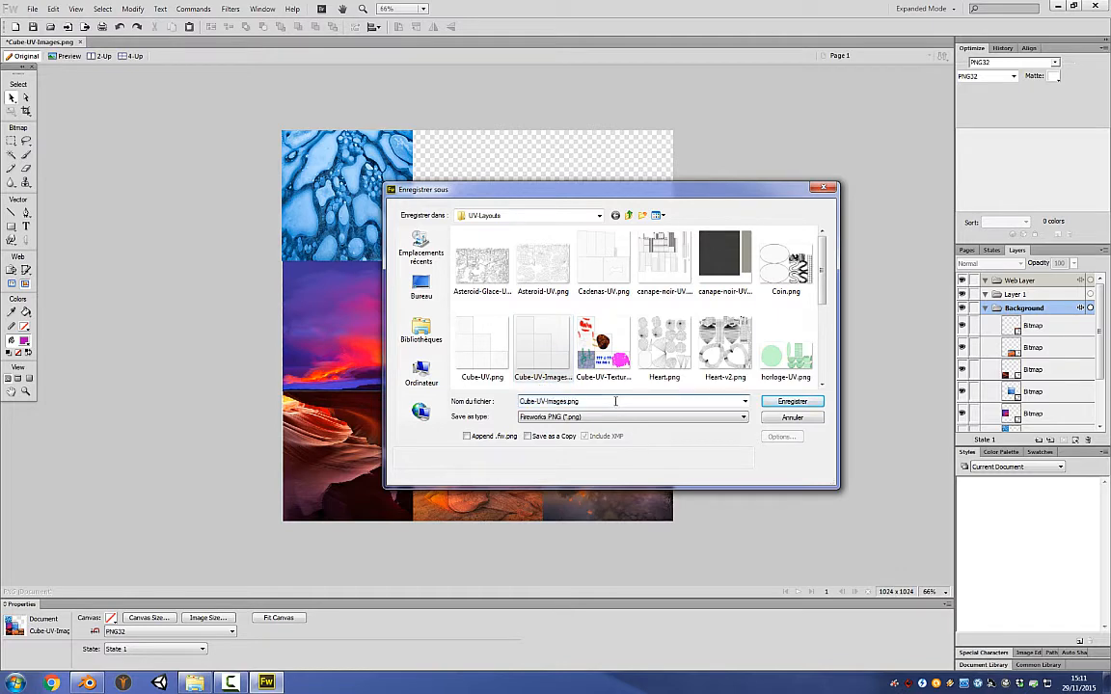
text(-OK)
key(Return)
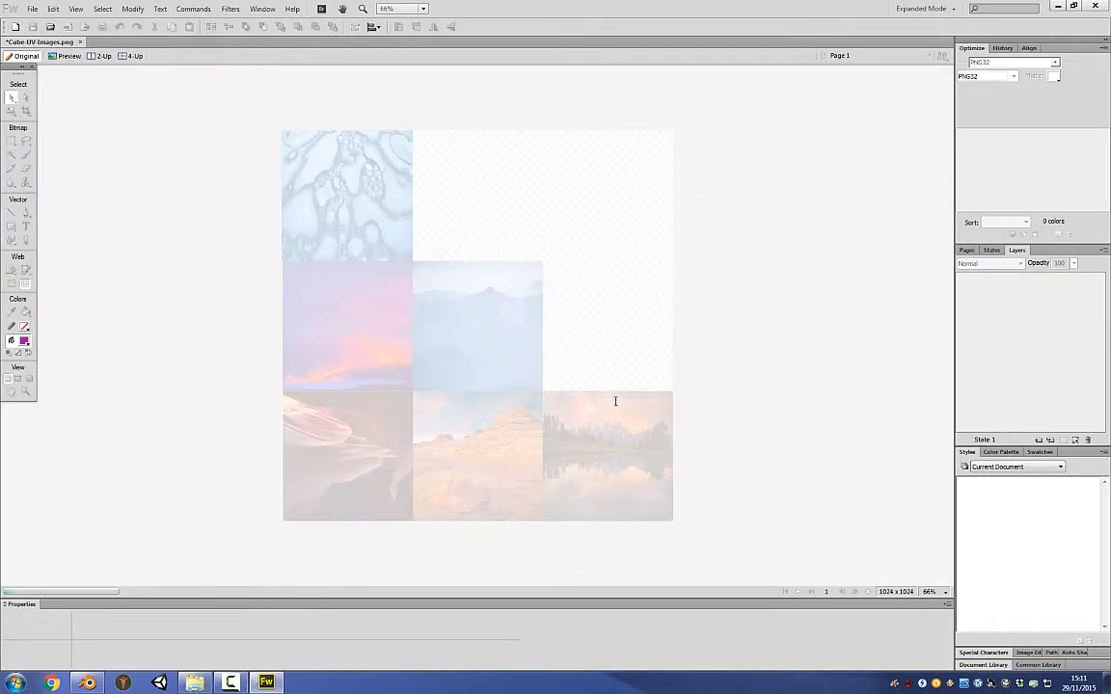
- Return to Blender, switch to the Default screen layout and give the cube's material a new texture of type Image or Movie
key(alt+Tab)
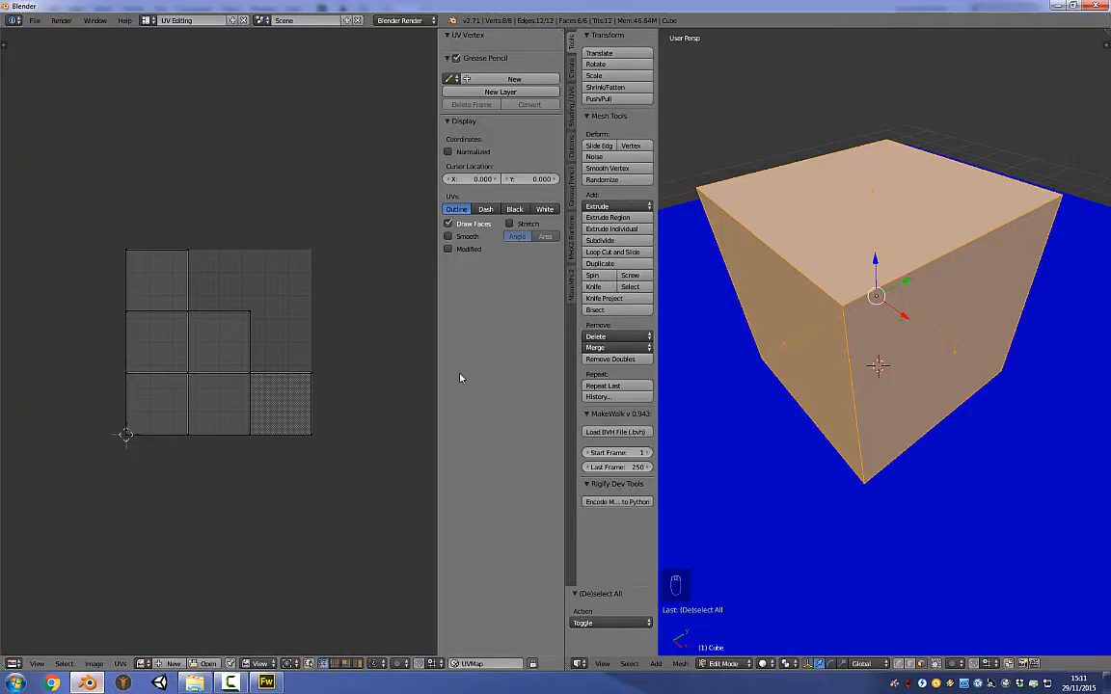
click(147, 20)
click(159, 74)
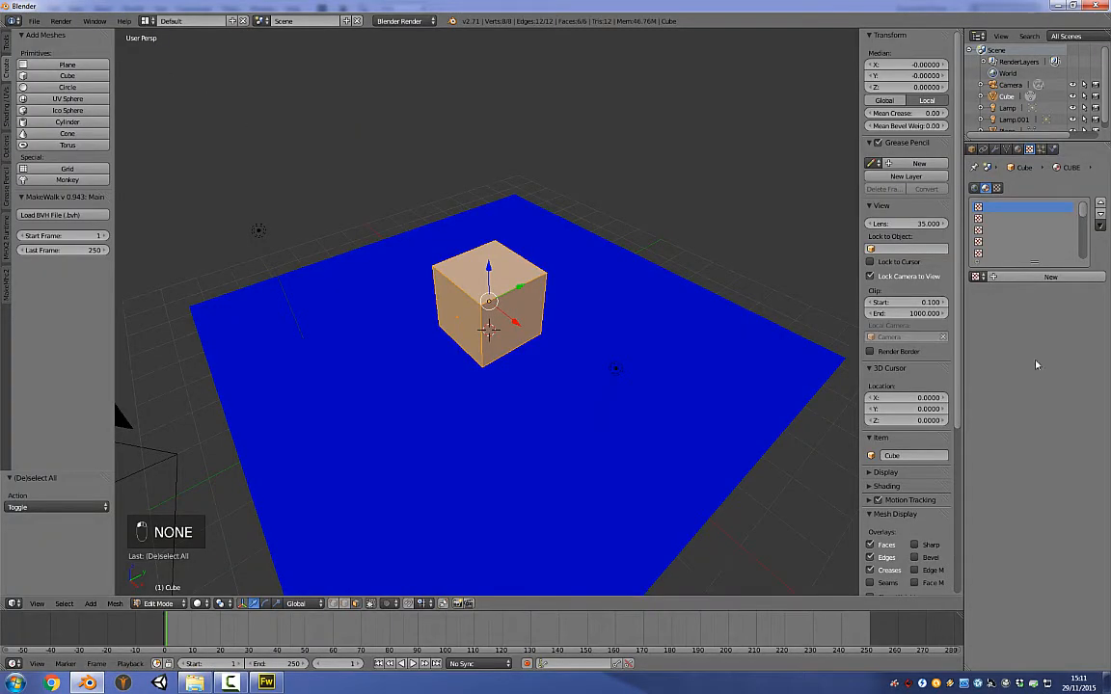
click(1060, 278)
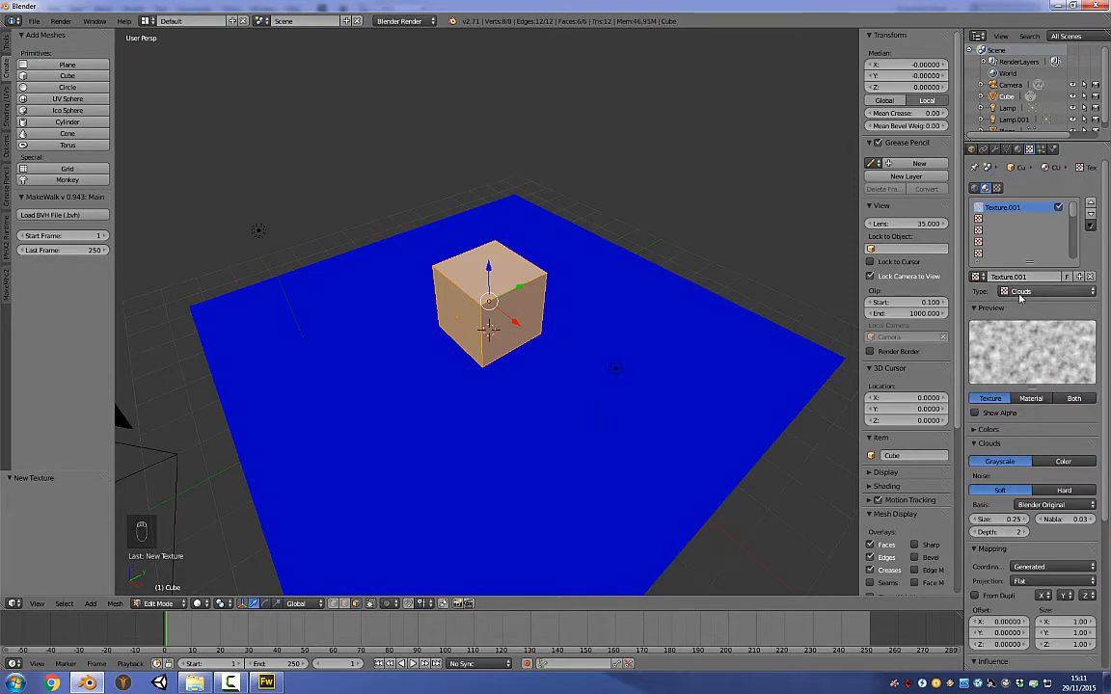
click(1021, 292)
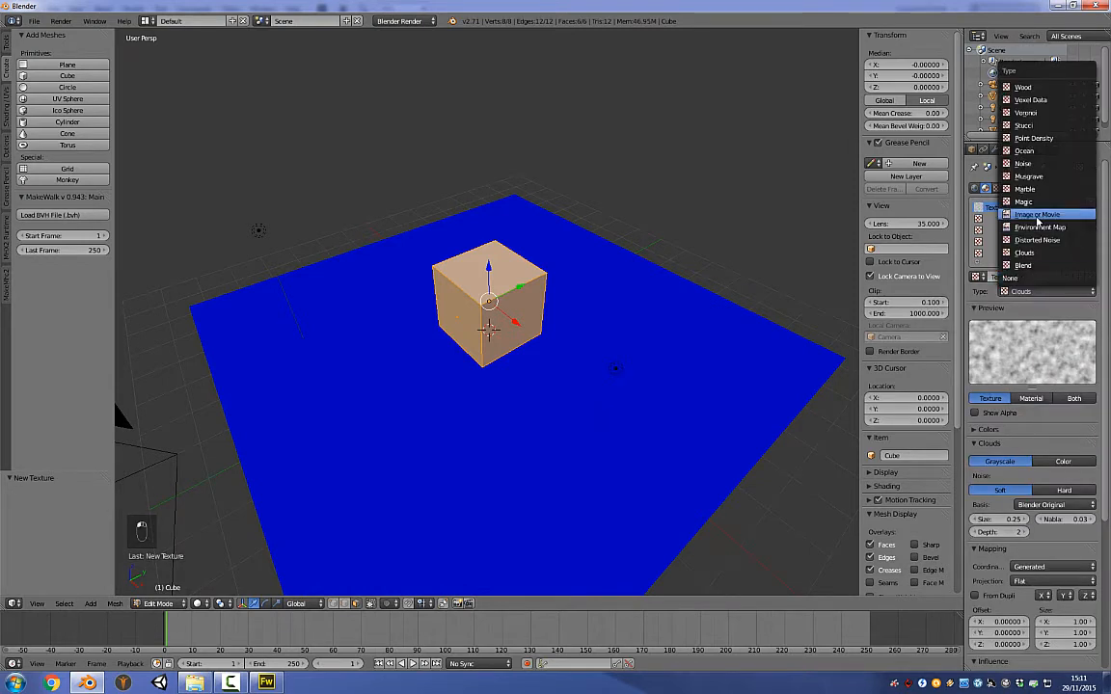
click(1038, 220)
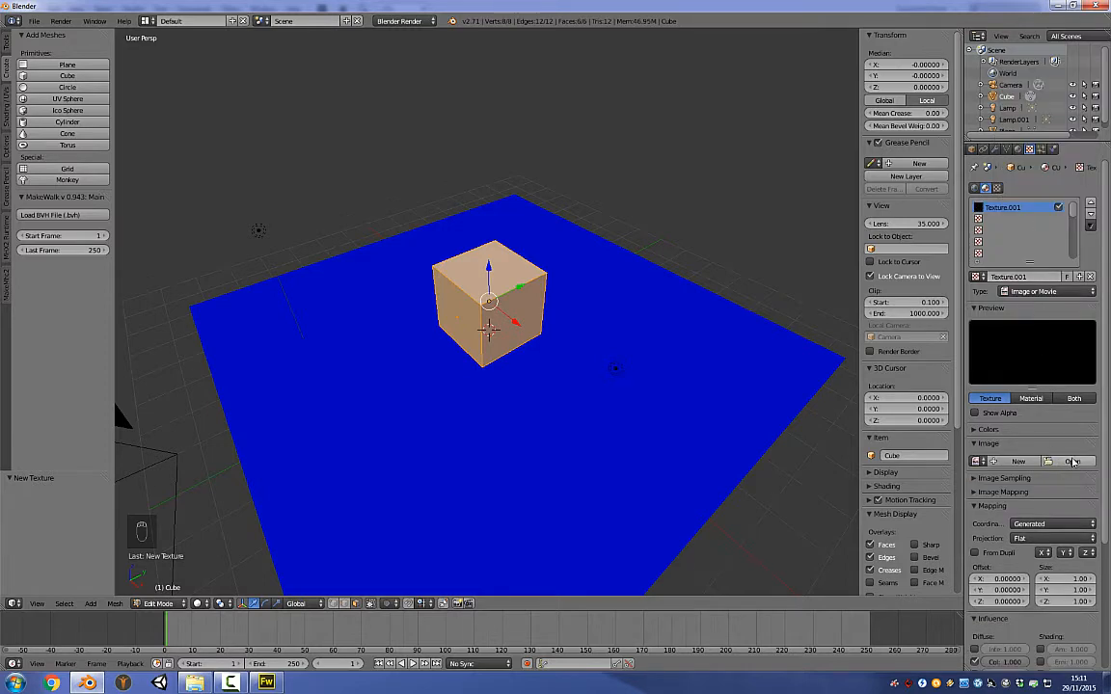
- Load Cube-UV-Images-OK.png from the bookmarked UV-Layouts folder as the texture's image
click(1070, 461)
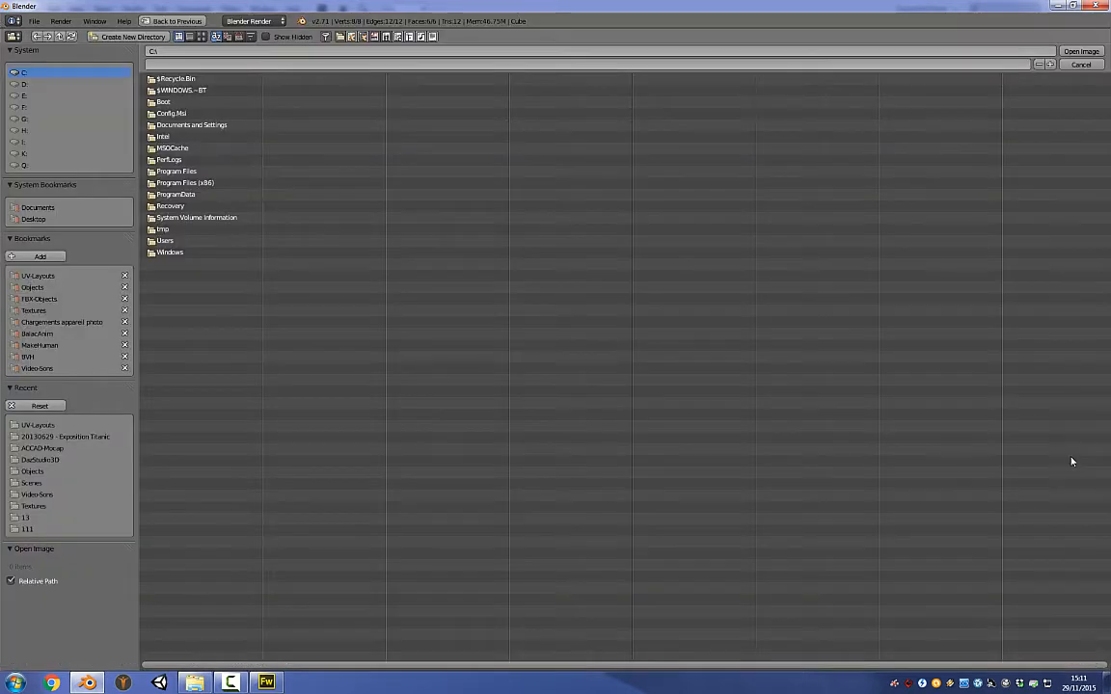
click(36, 276)
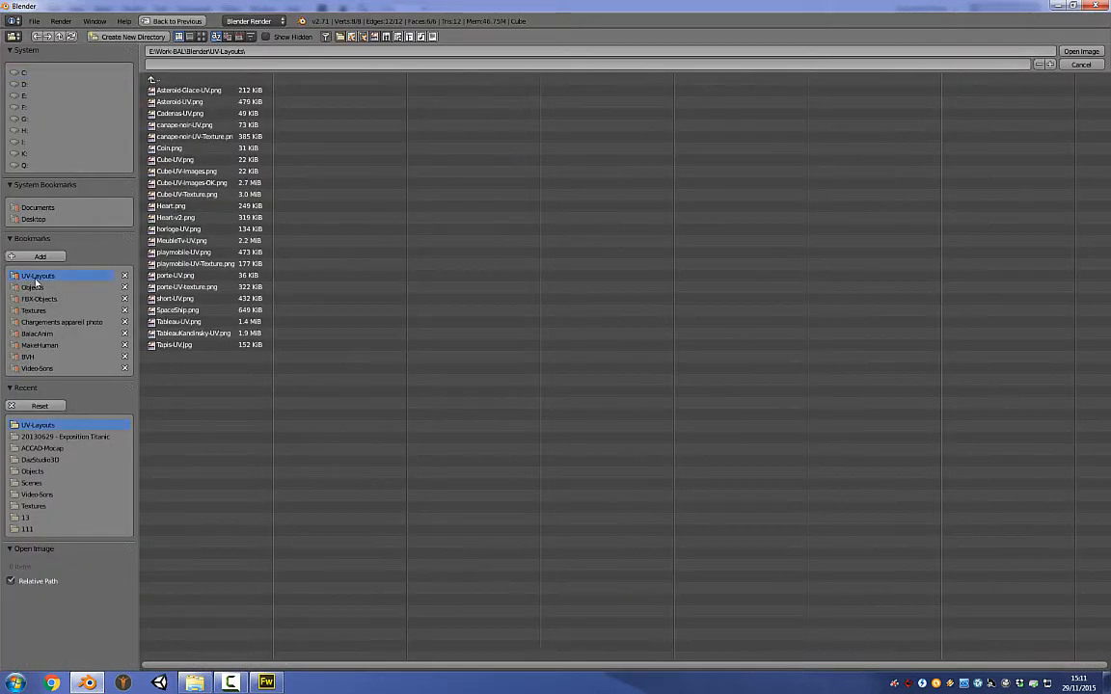
click(203, 185)
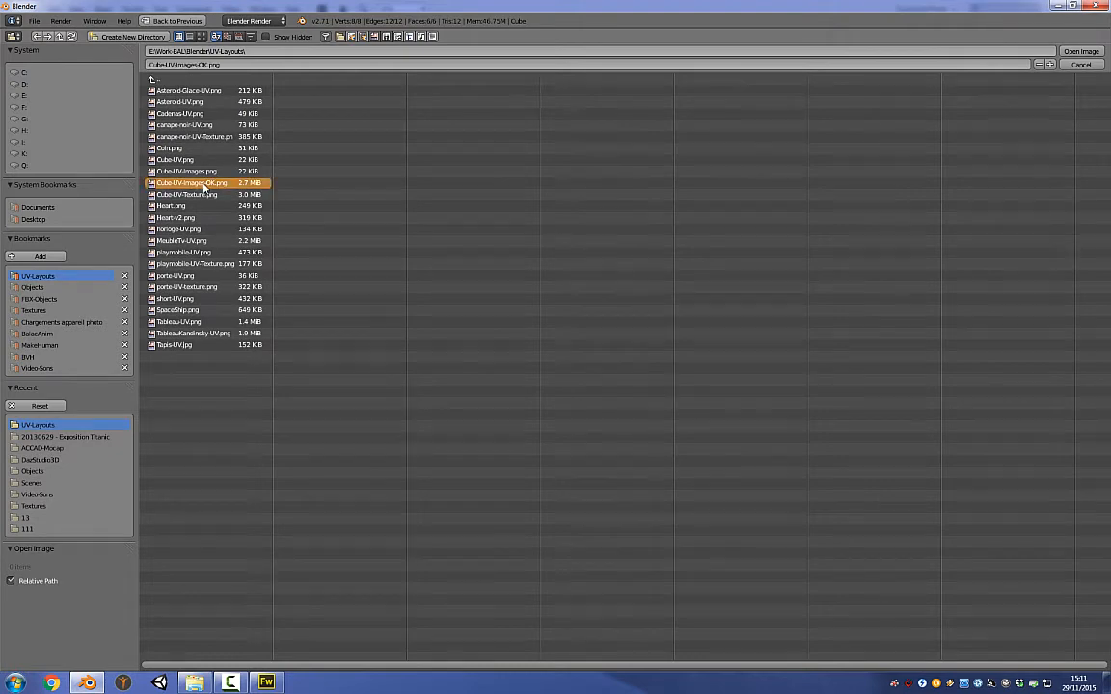
click(1080, 51)
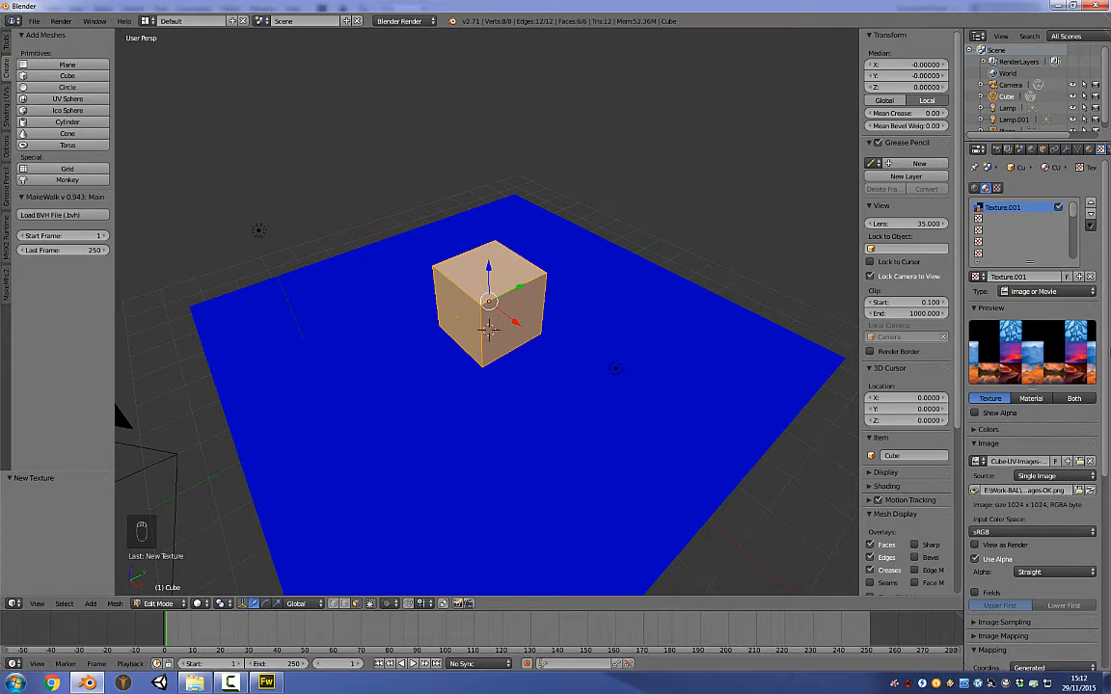
- Map the cube's image texture with UV coordinates using the UVMap map
scroll(1089, 405, down, 3)
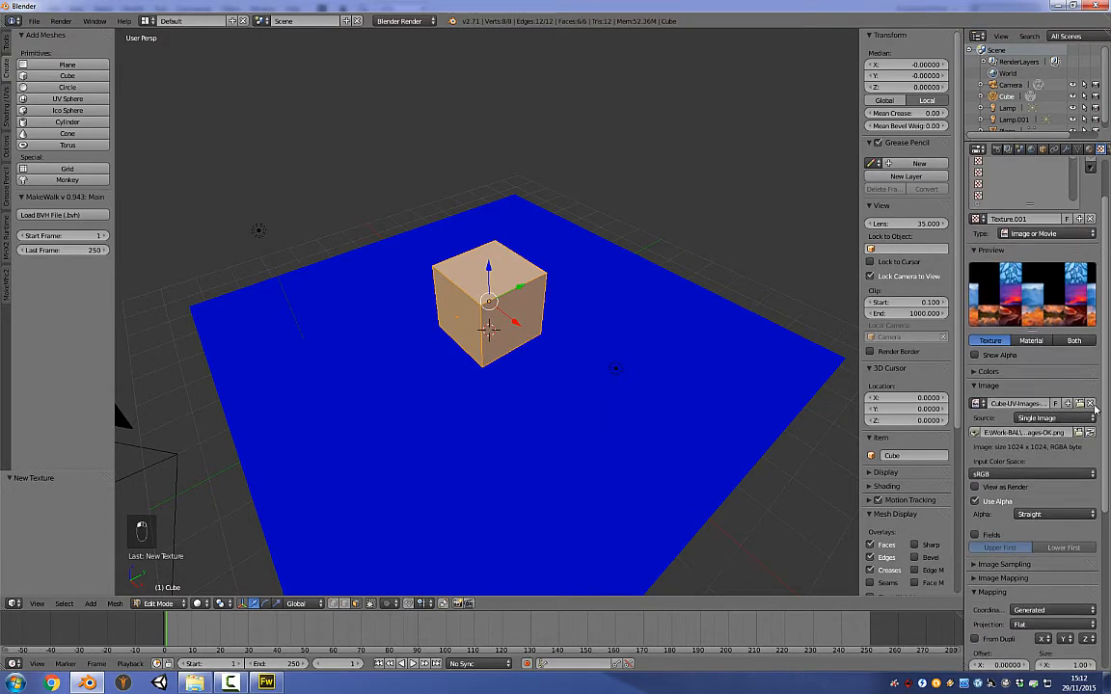
scroll(1094, 410, down, 5)
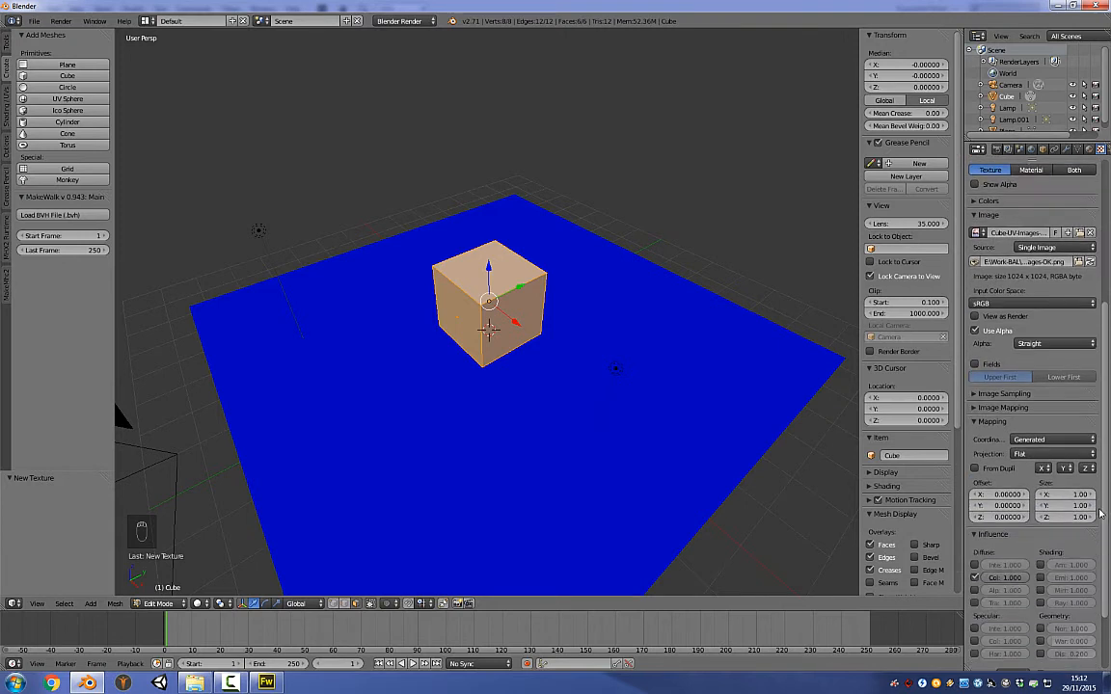
click(1041, 439)
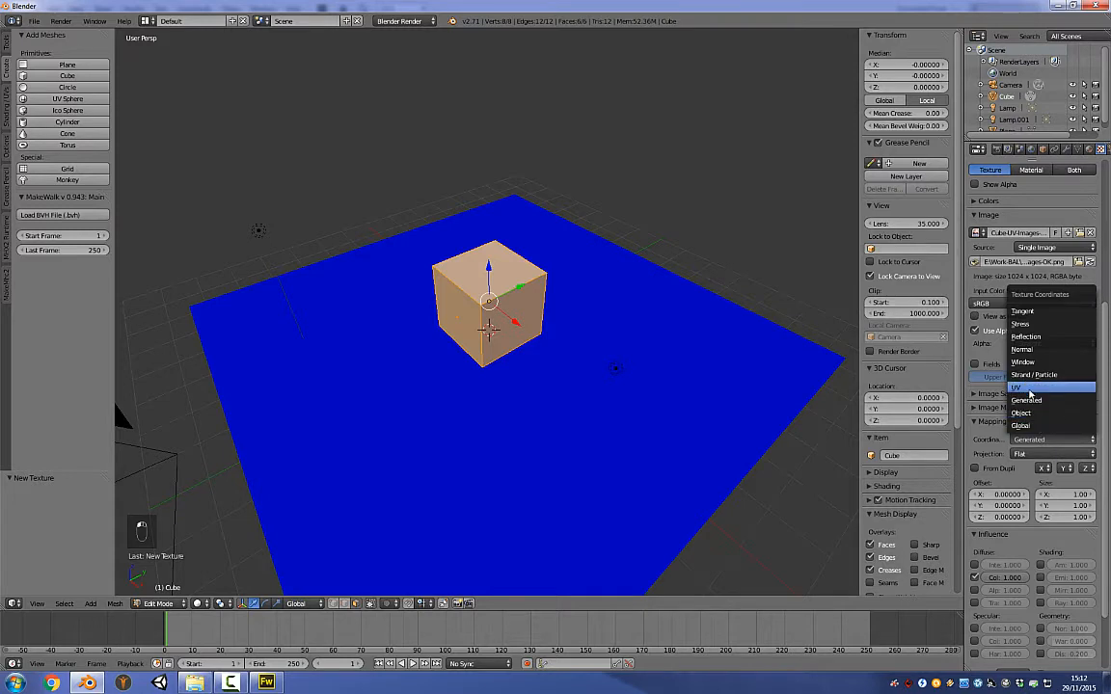
click(1030, 390)
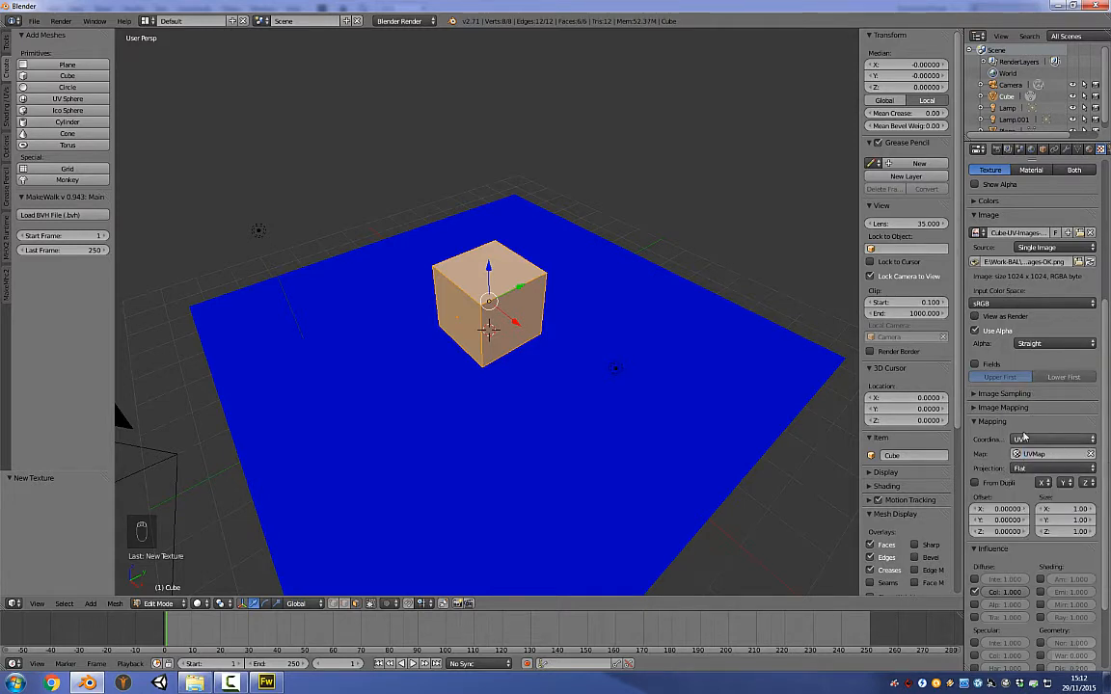
click(1019, 455)
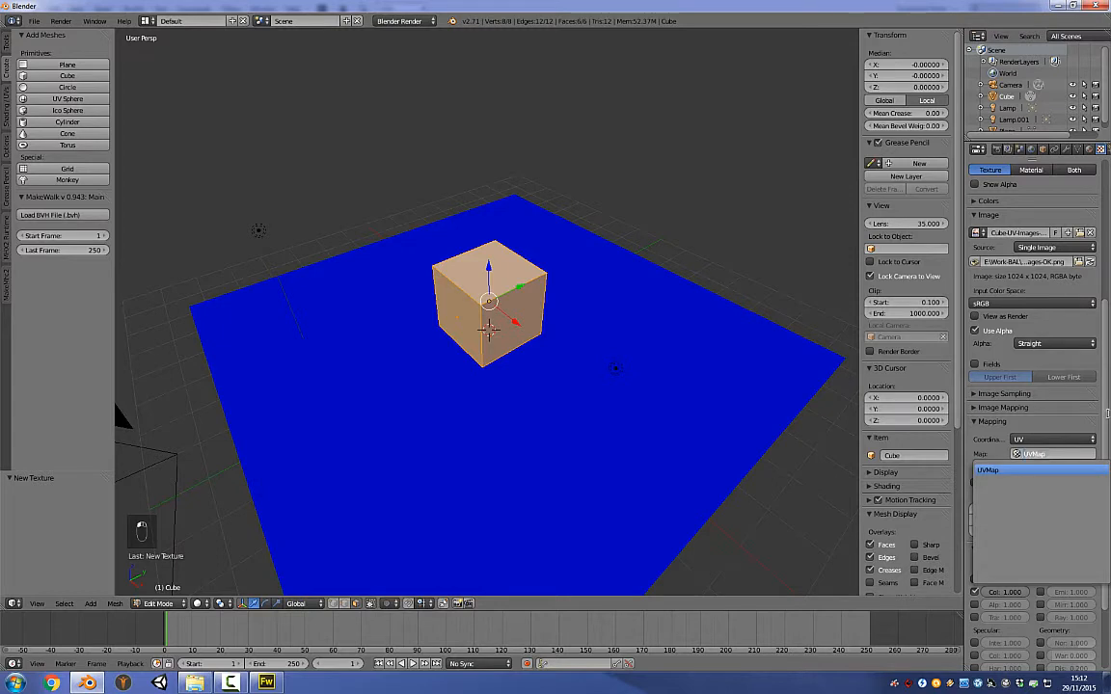
click(1023, 470)
scroll(1096, 353, up, 5)
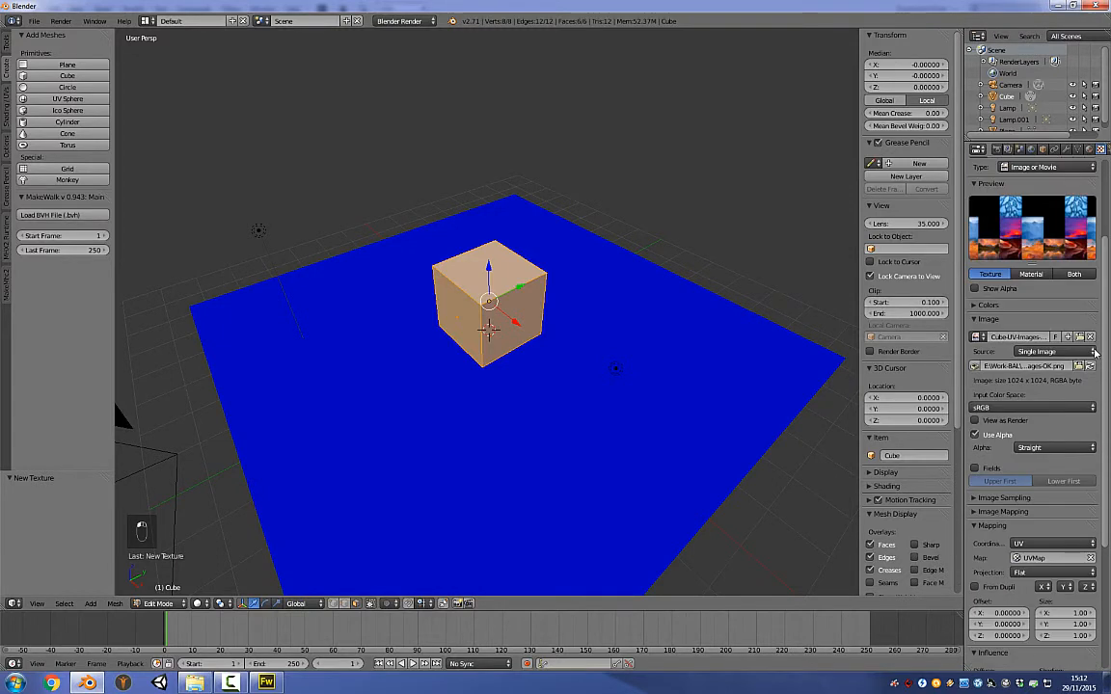
- Switch to the UV Editing screen layout and show Cube-UV-Images-OK.png behind the cube's UV layout
click(146, 21)
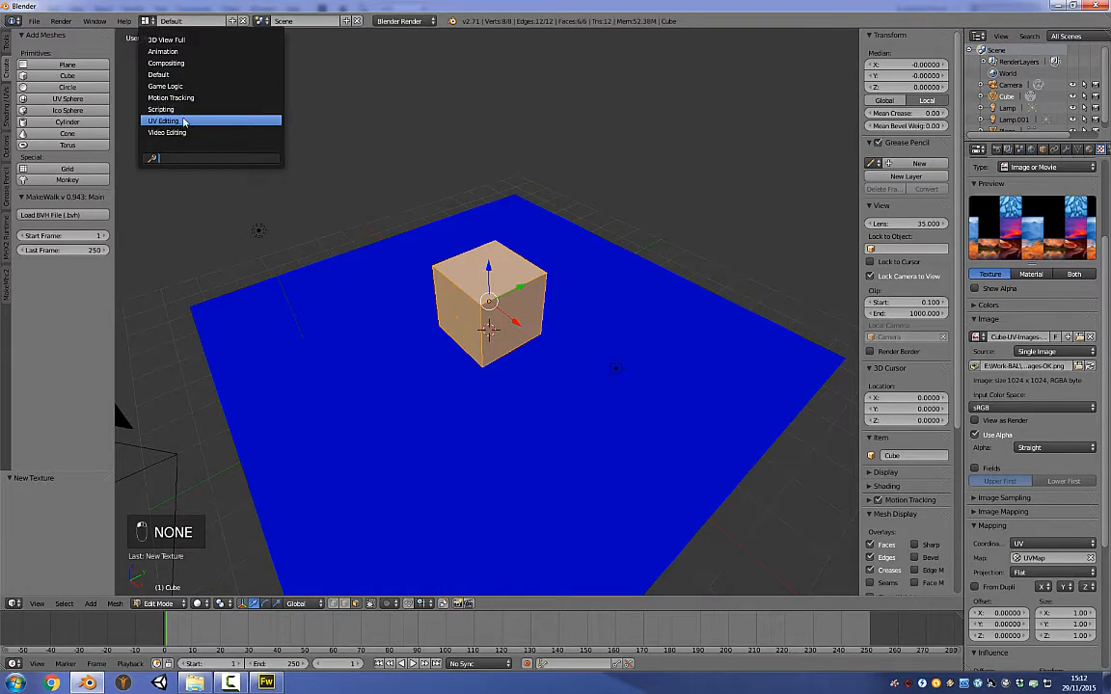
click(166, 120)
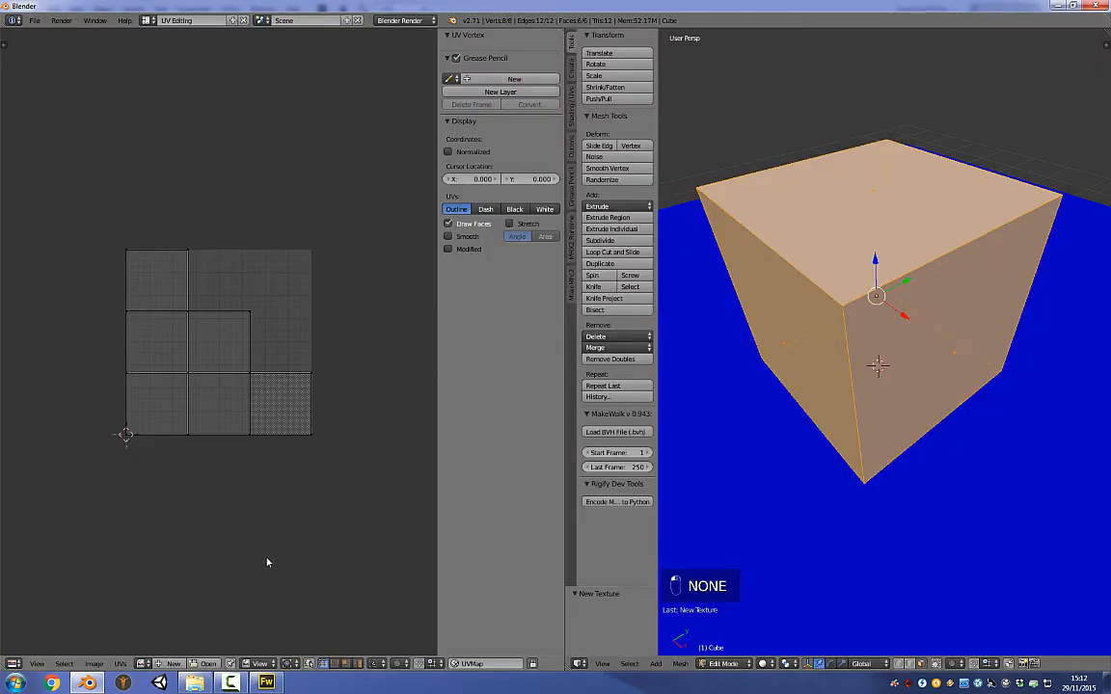
click(143, 663)
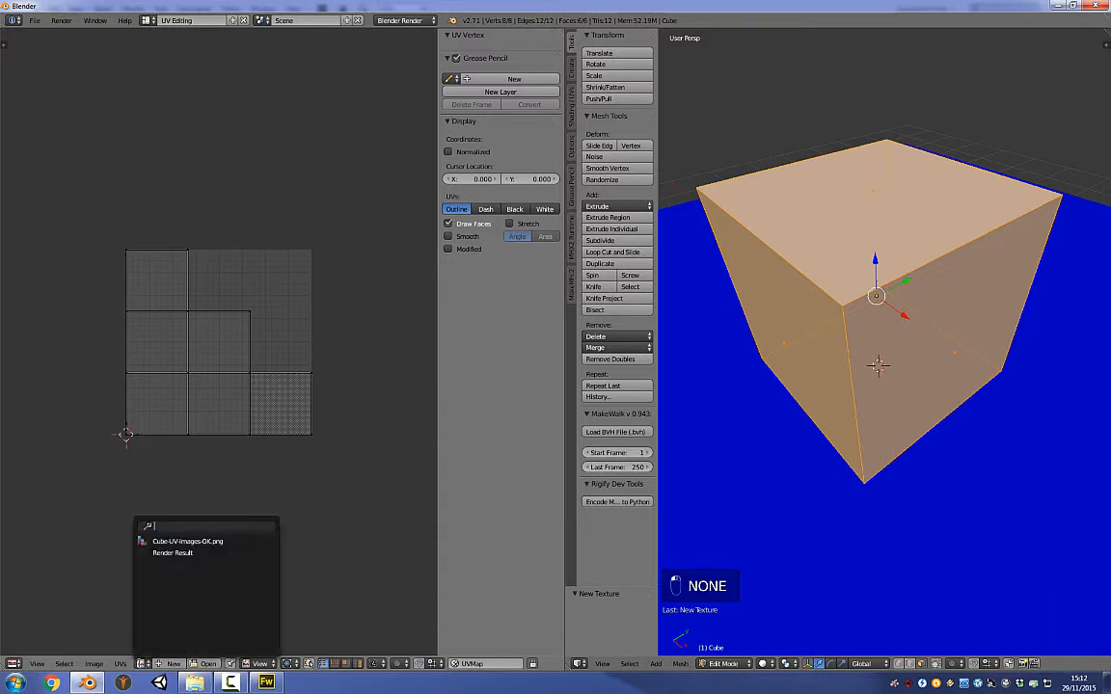
click(143, 664)
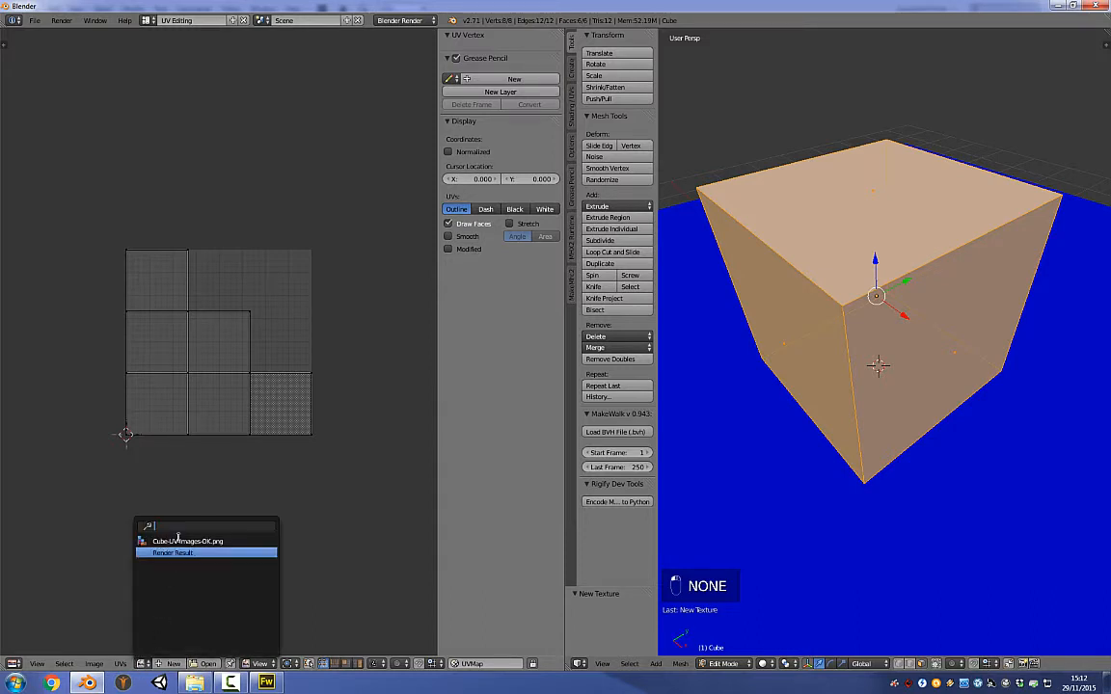
click(183, 540)
scroll(243, 374, down, 4)
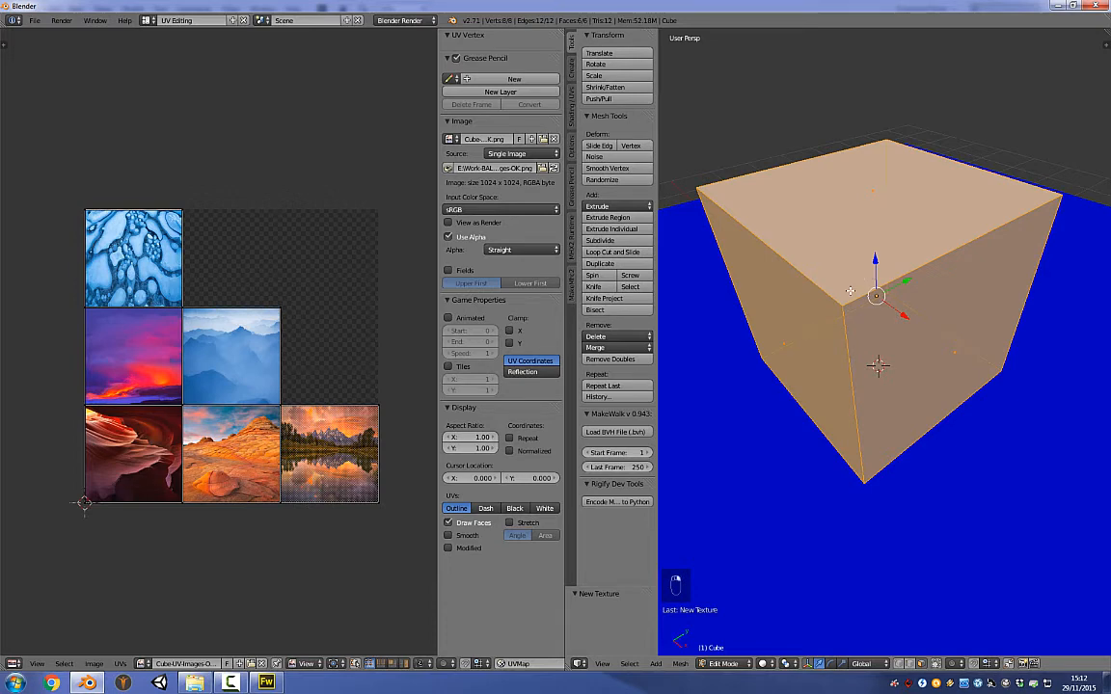
- Deselect everything and select the cube's faces one at a time to check which collage image each face receives
key(a)
key(a)
key(a)
key(a)
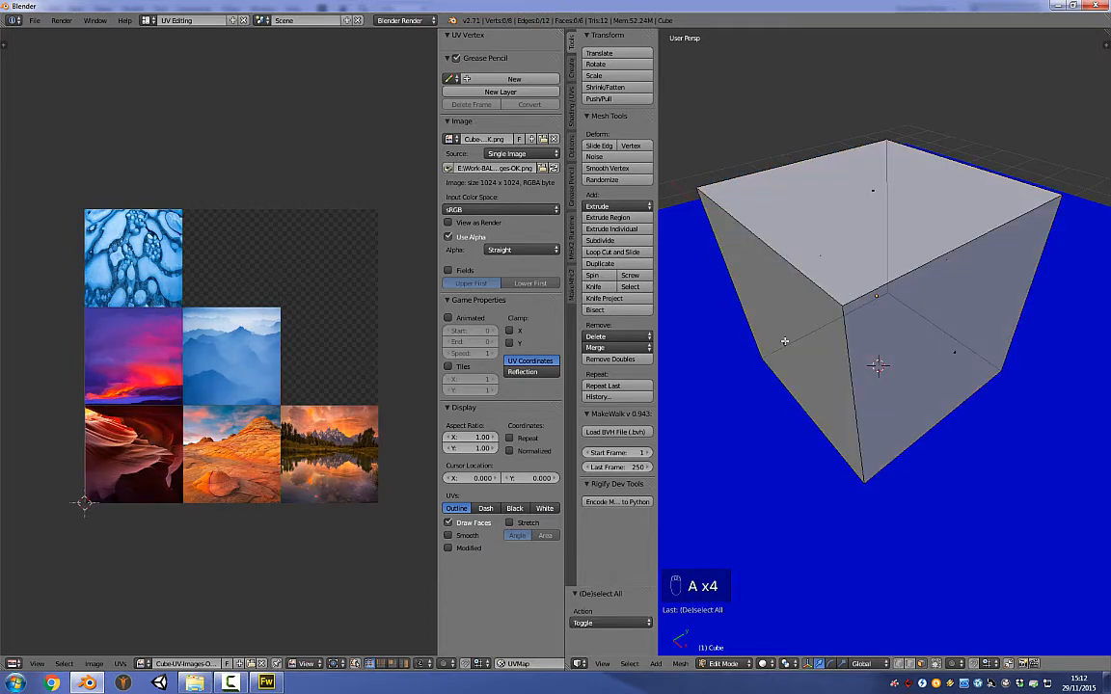
right_click(785, 340)
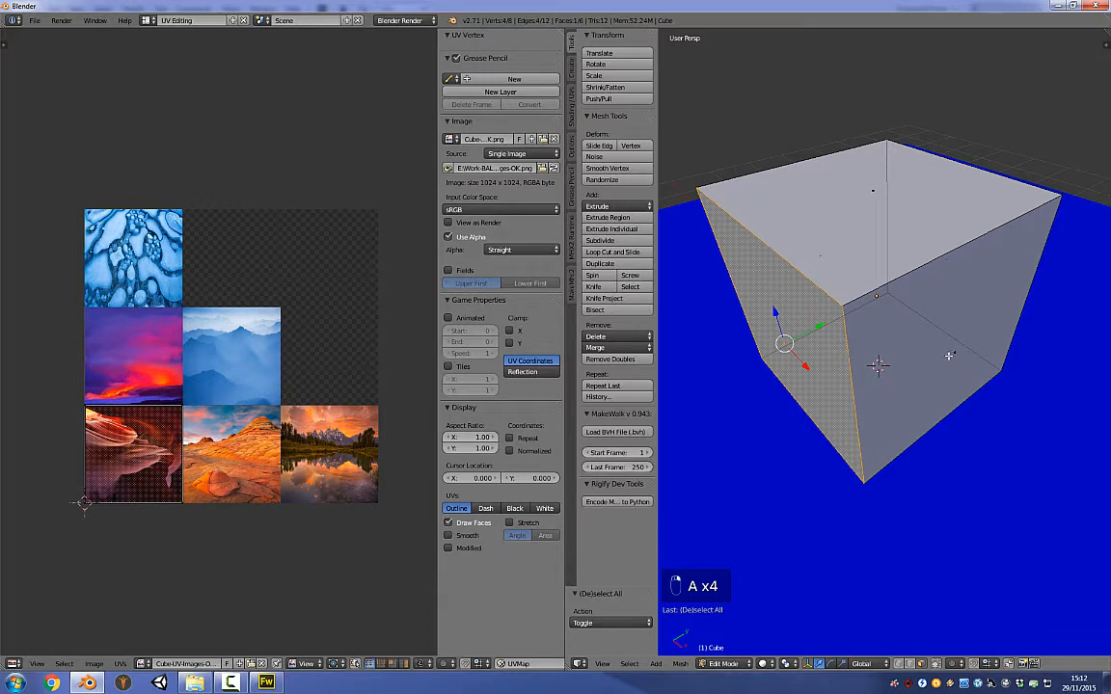
right_click(951, 354)
right_click(949, 262)
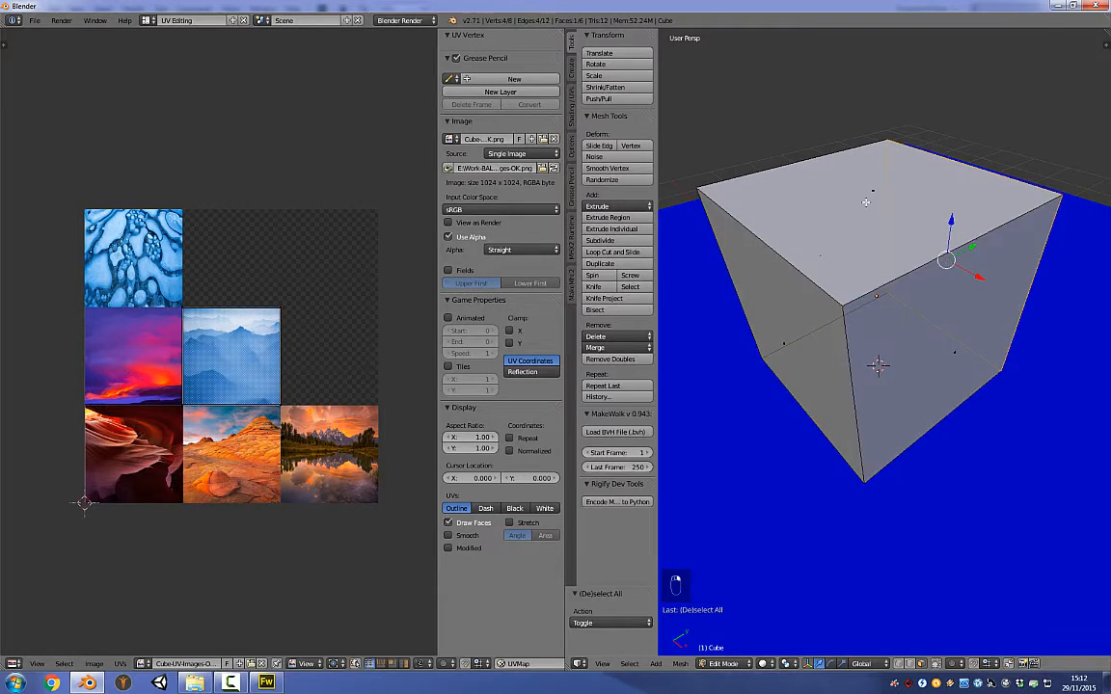
right_click(874, 195)
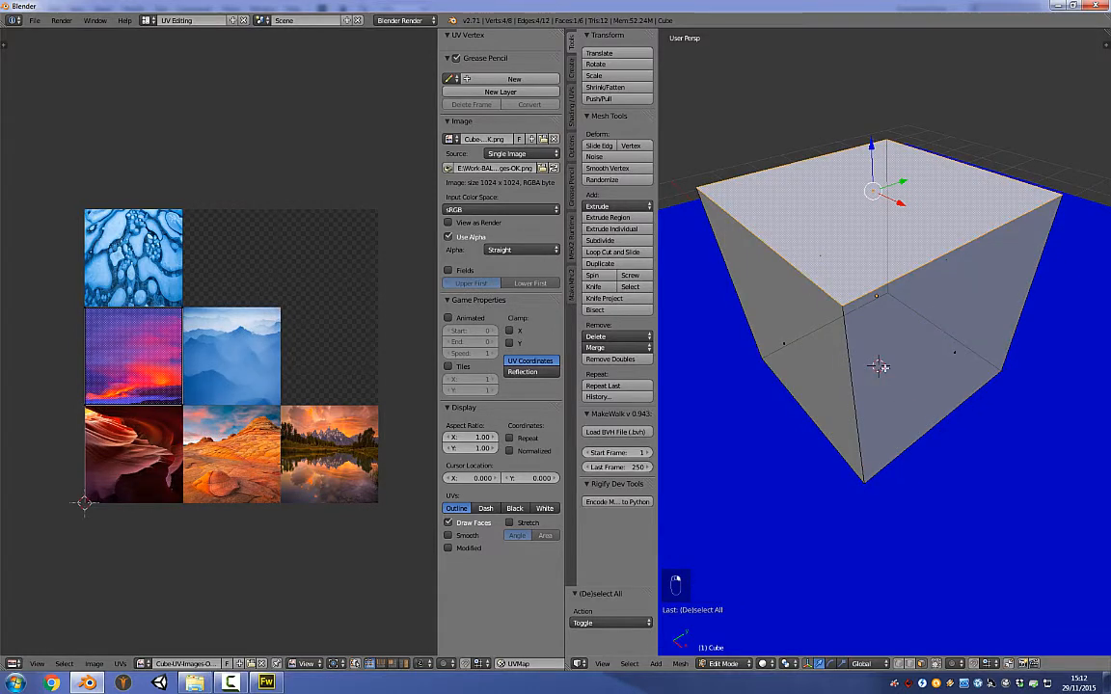
right_click(901, 379)
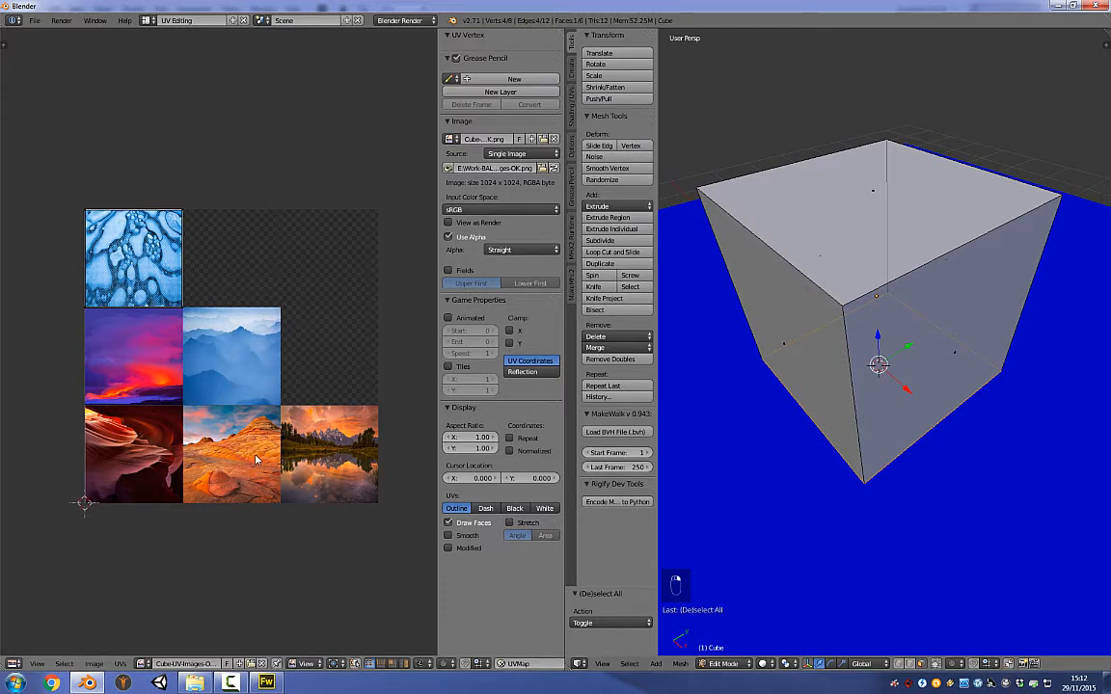
- Render the scene to check the textured cube, and return to the Default screen layout
key(F12)
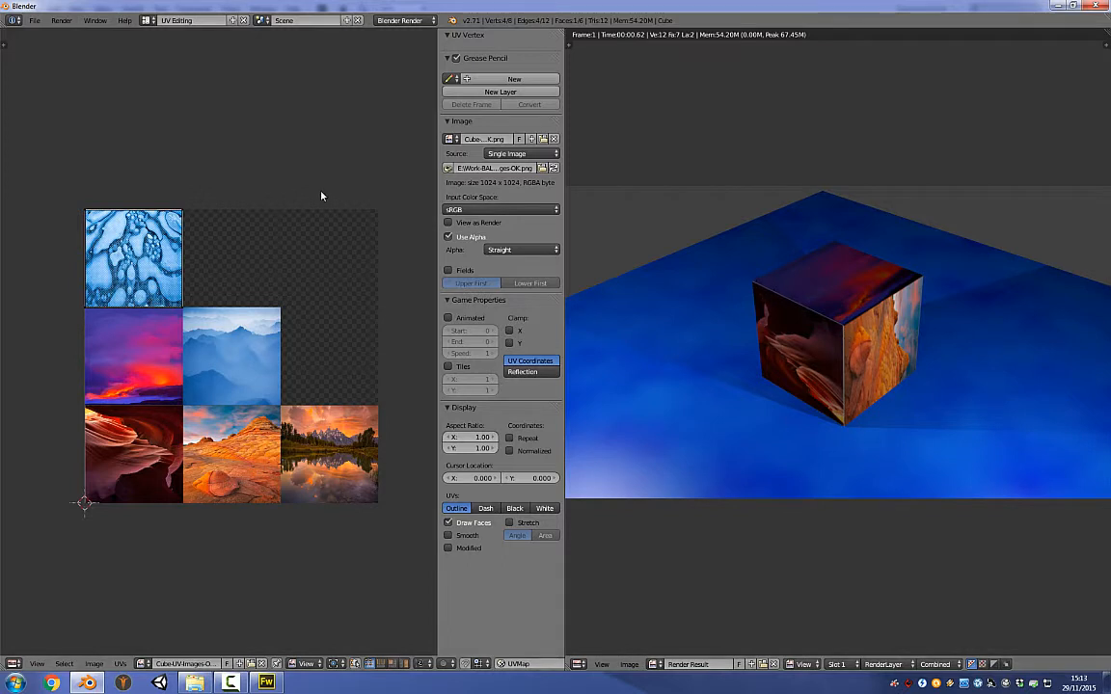
click(146, 20)
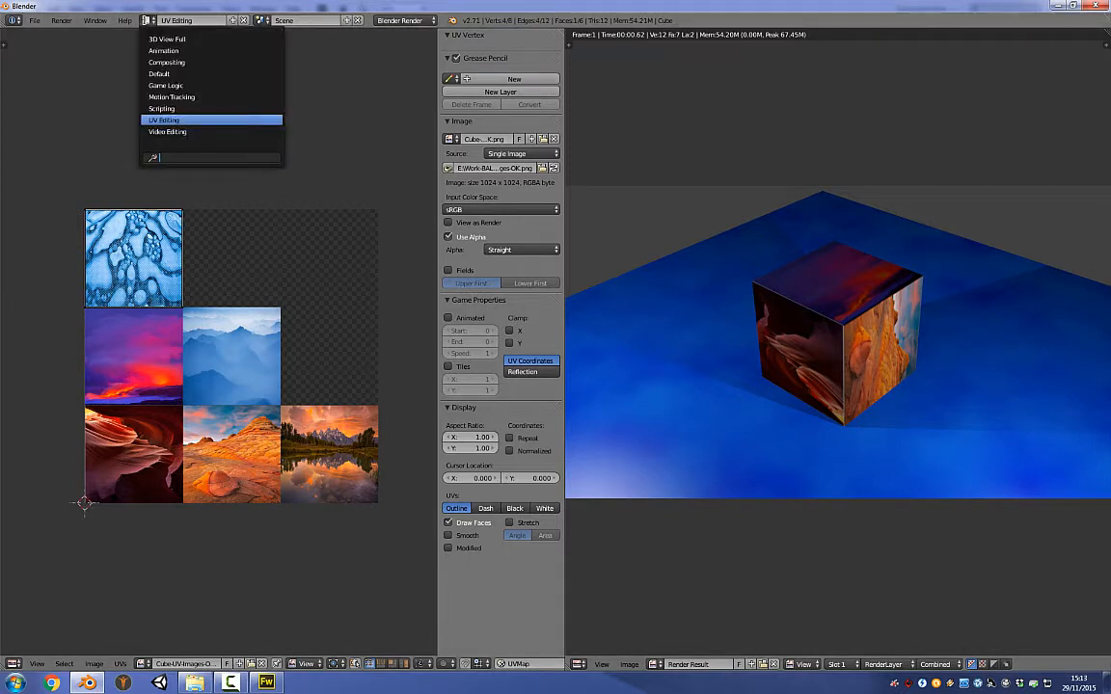
click(160, 74)
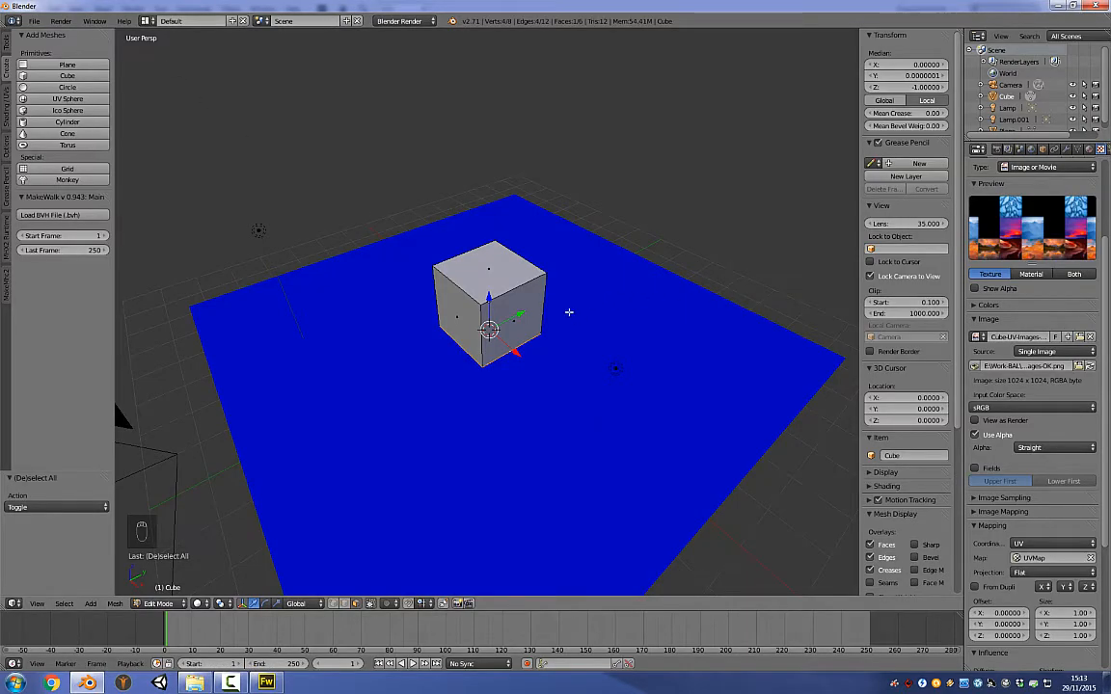
- Return to Object Mode and make the blue floor plane an active rigid body with Dynamic turned off
middle_drag(525, 350, 488, 404)
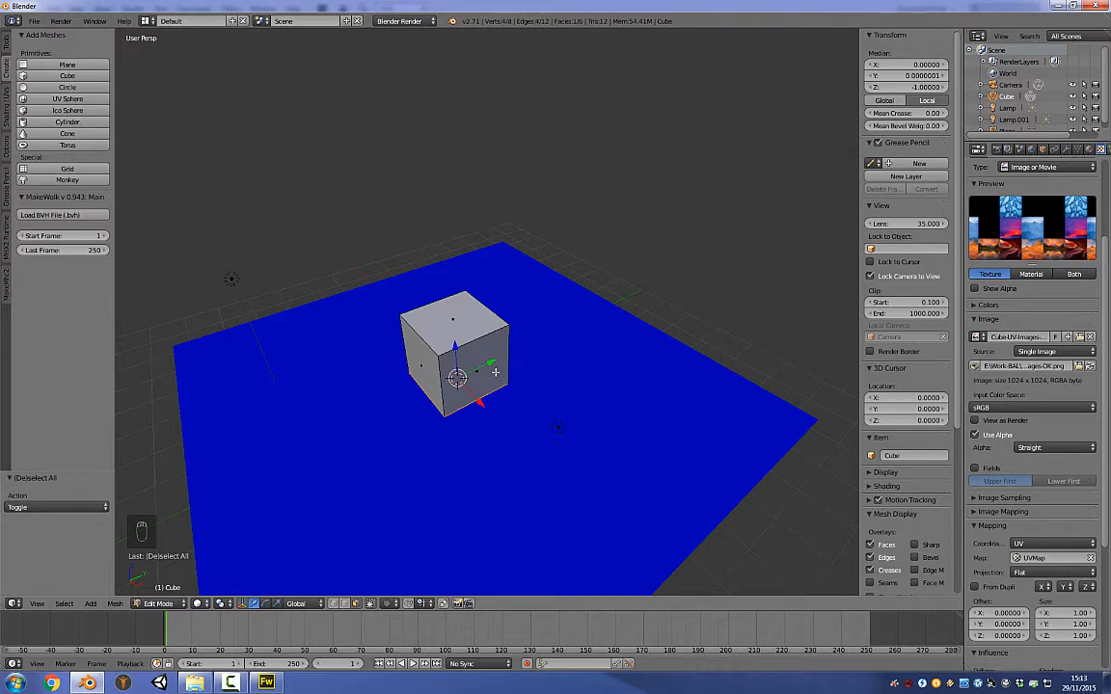
click(157, 604)
click(164, 590)
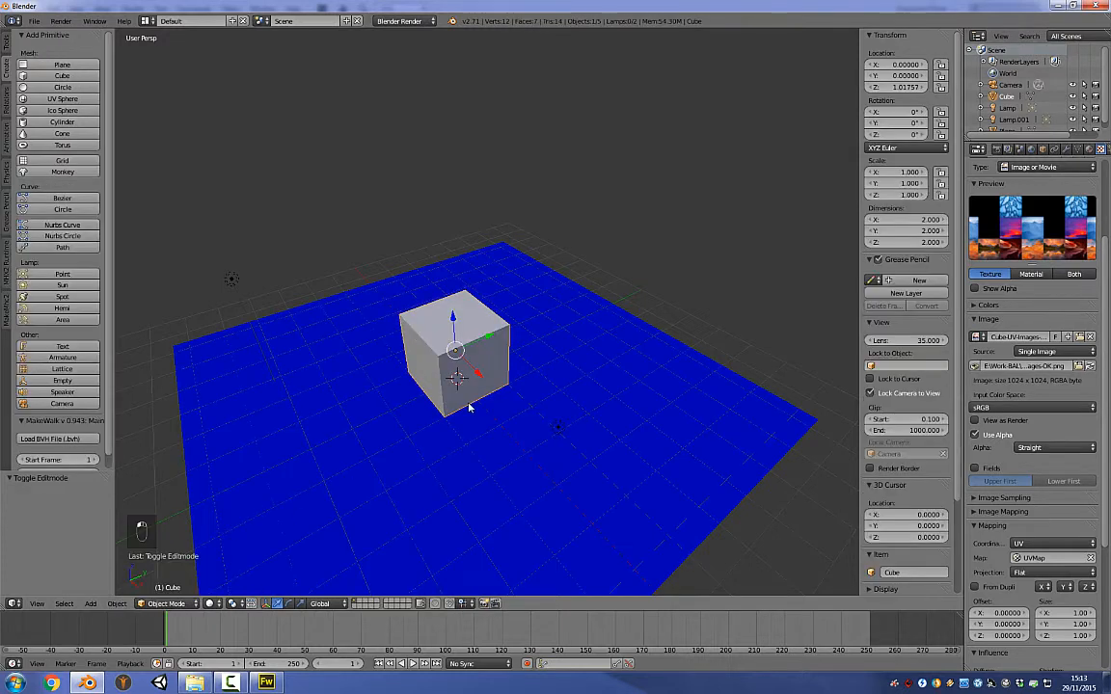
right_click(635, 371)
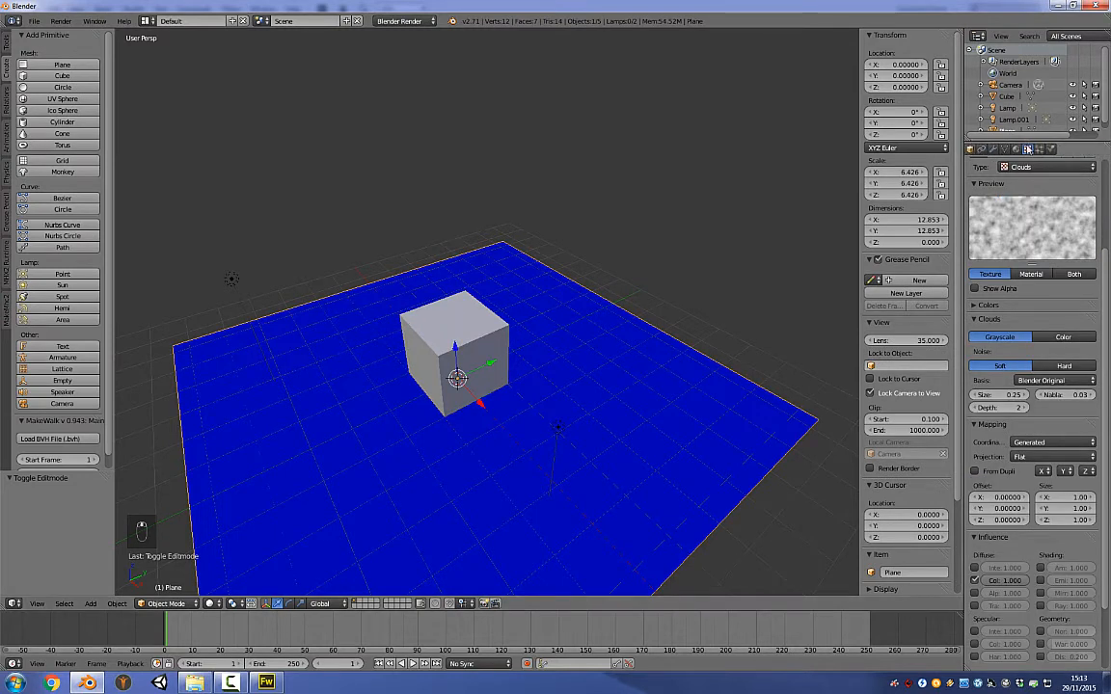
click(1051, 148)
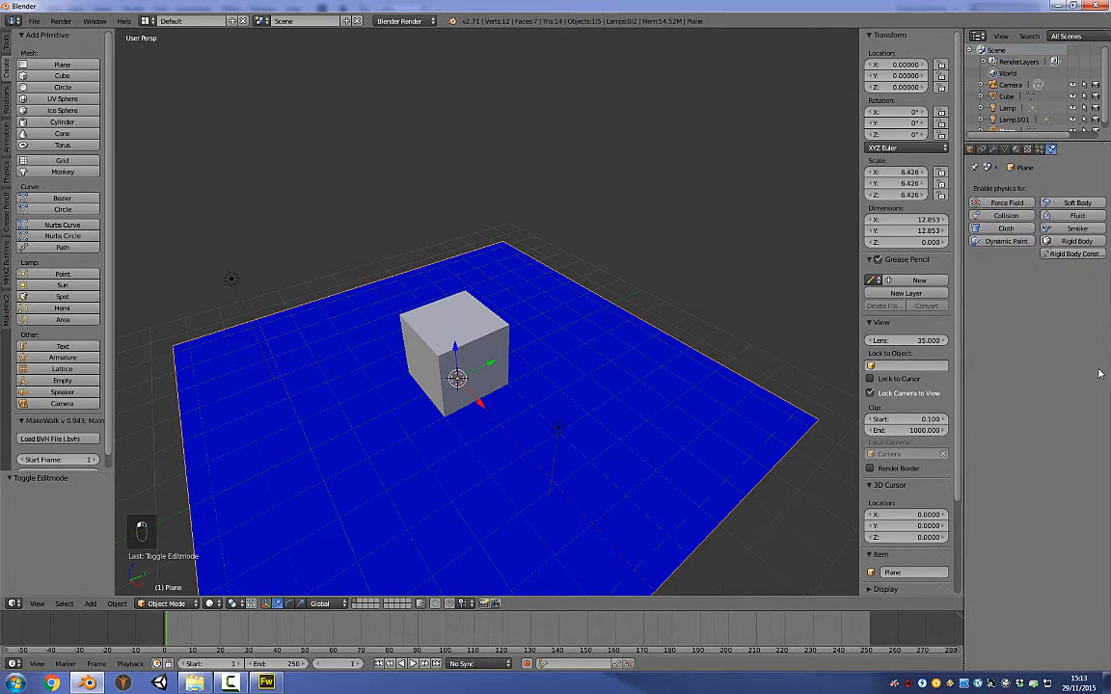
click(1071, 242)
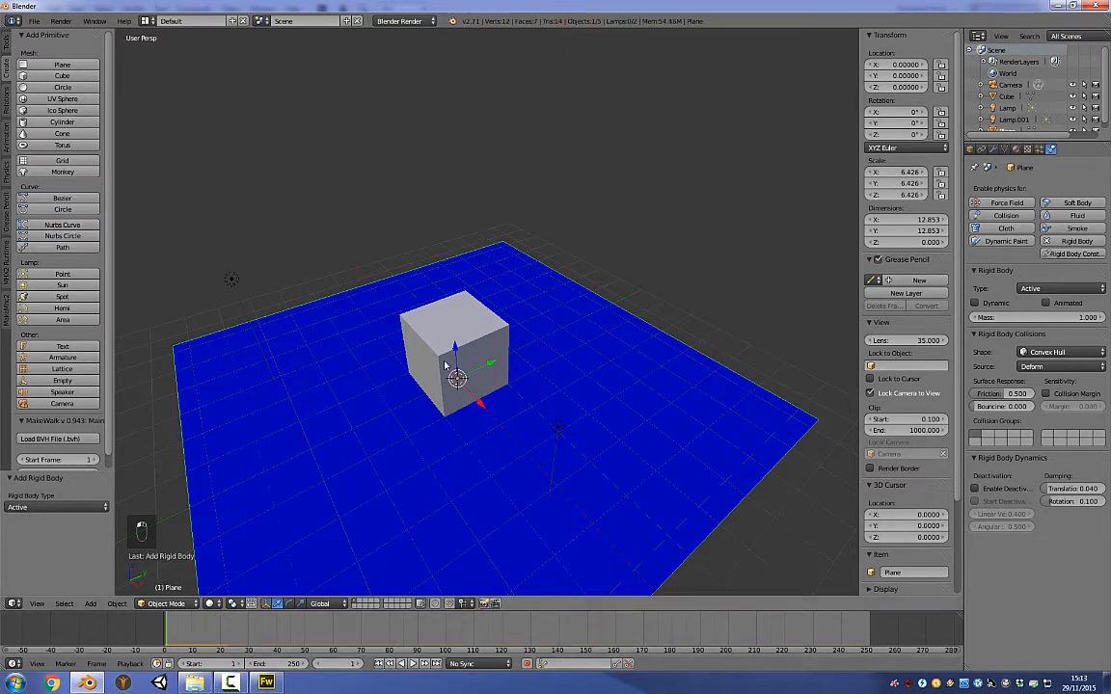
- Make the cube an active, dynamic rigid body and raise it about 5.2 units along Z above the floor
right_click(472, 322)
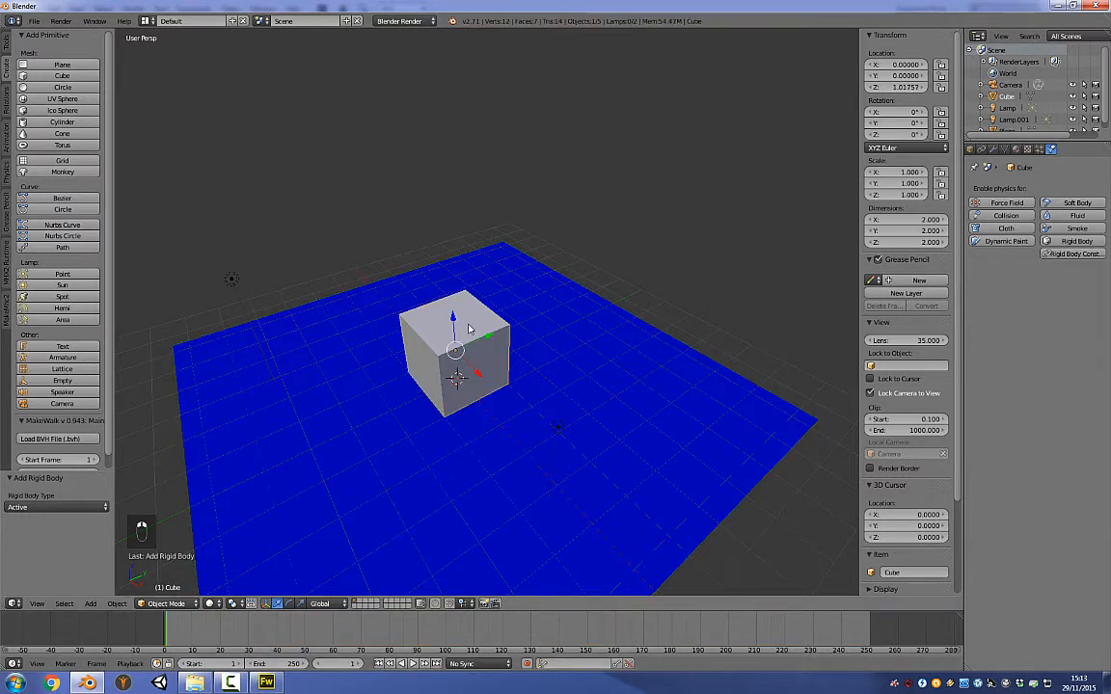
click(1061, 240)
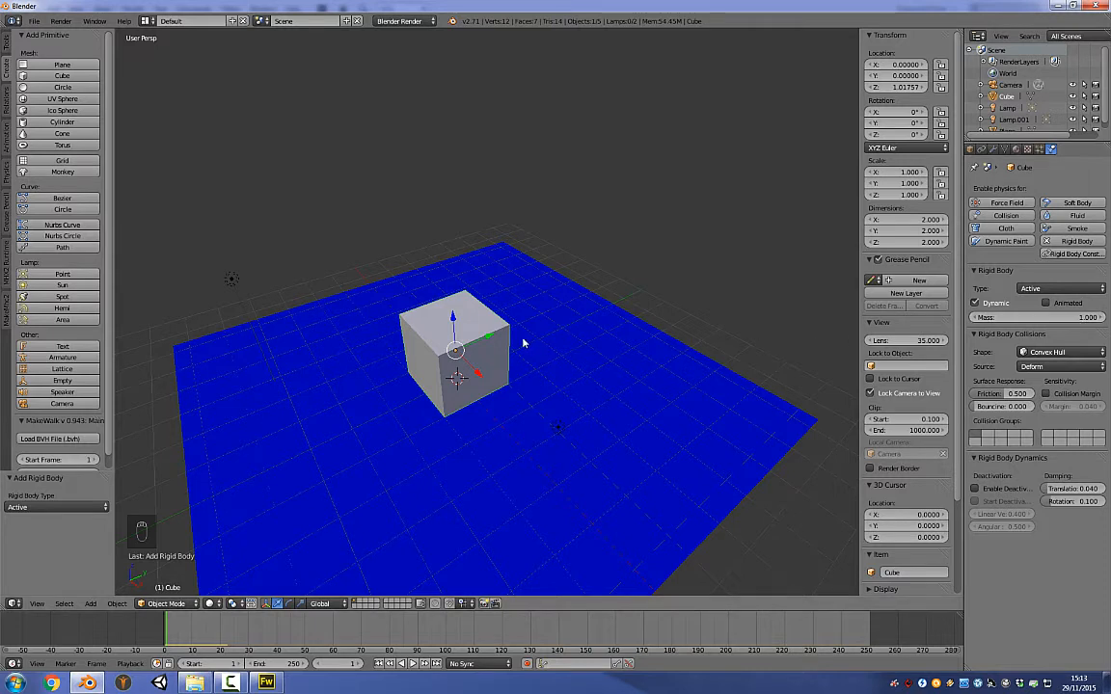
drag(453, 318, 401, 98)
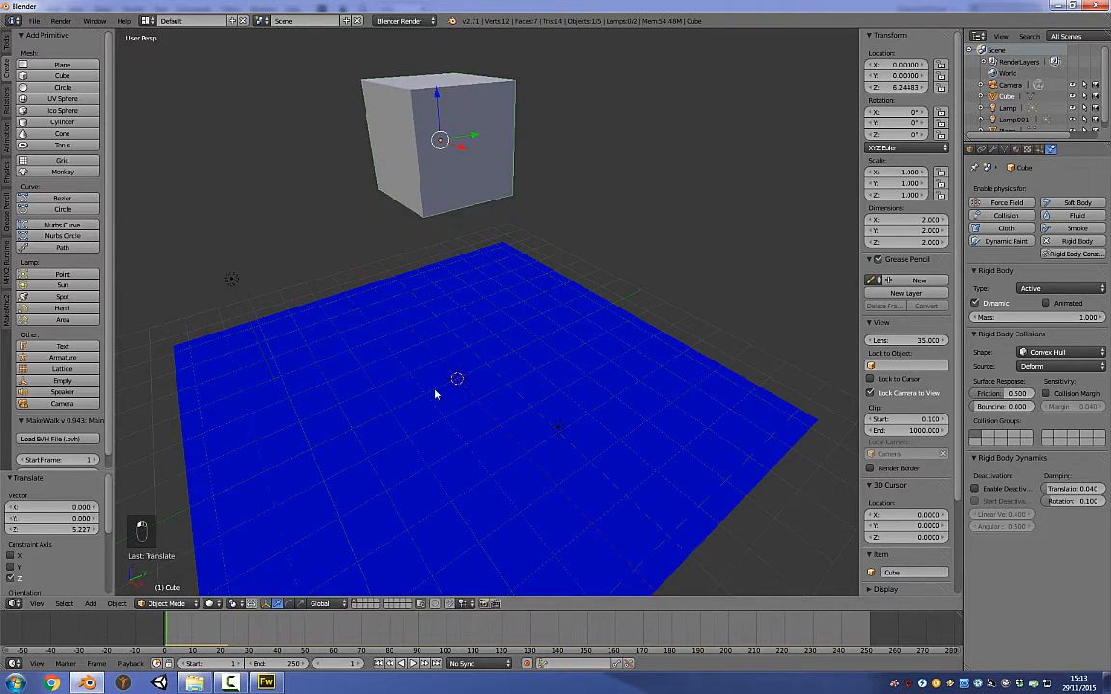
- Play the animation to test the cube's fall, stop it, and raise the cube again about 5.4 units along Z
click(418, 666)
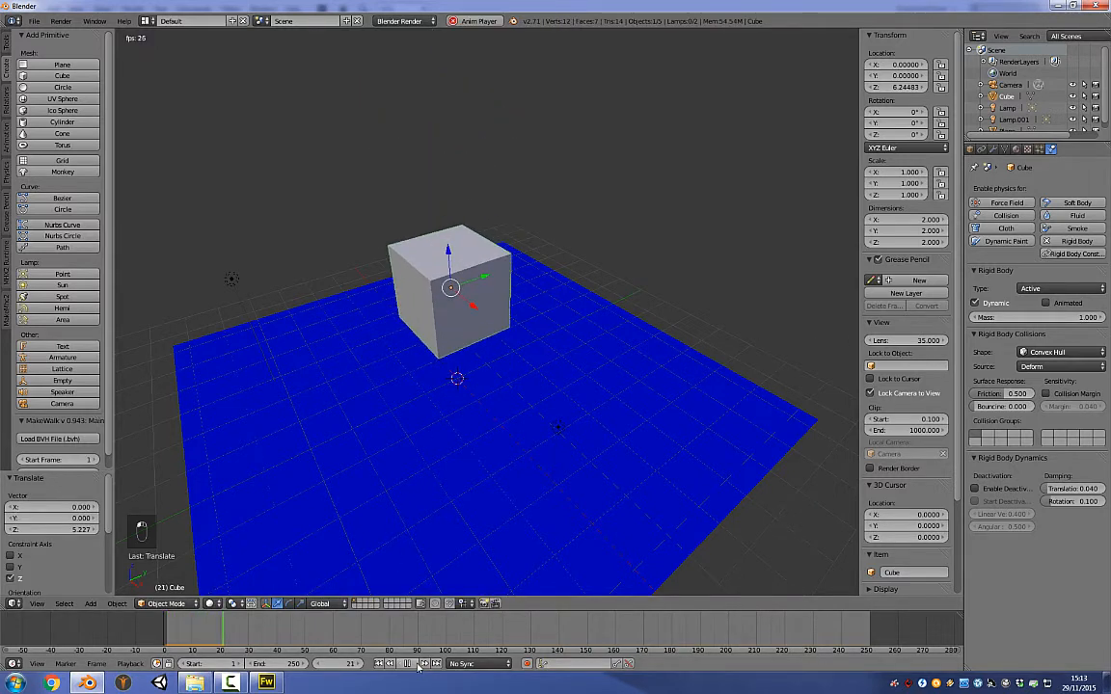
click(418, 665)
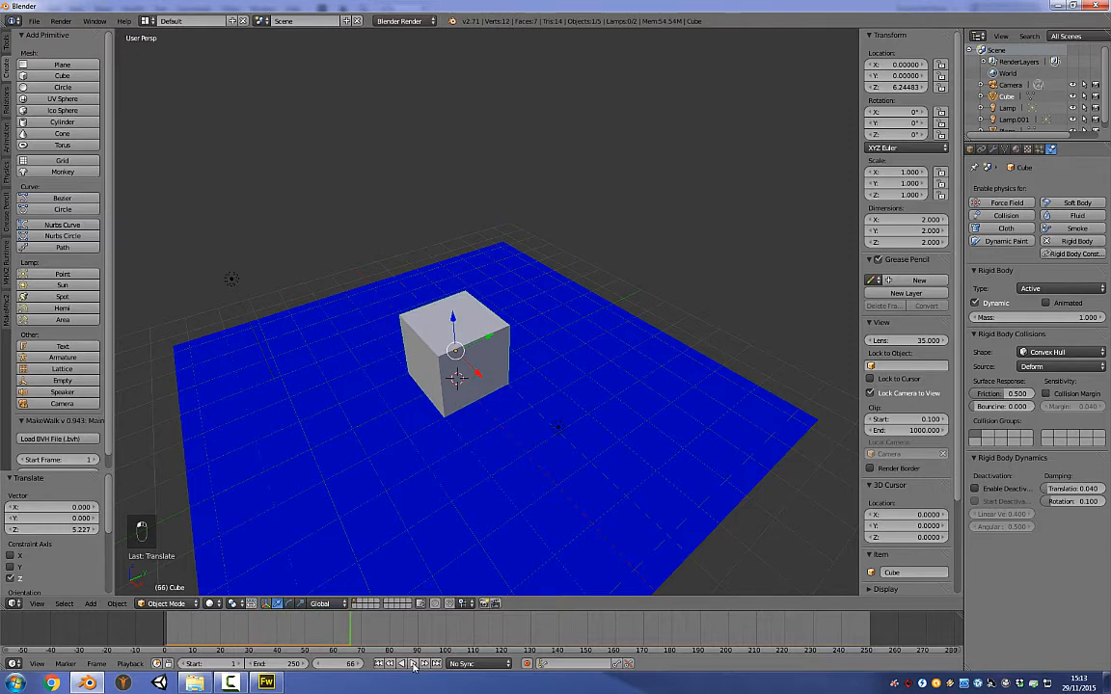
drag(453, 310, 486, 119)
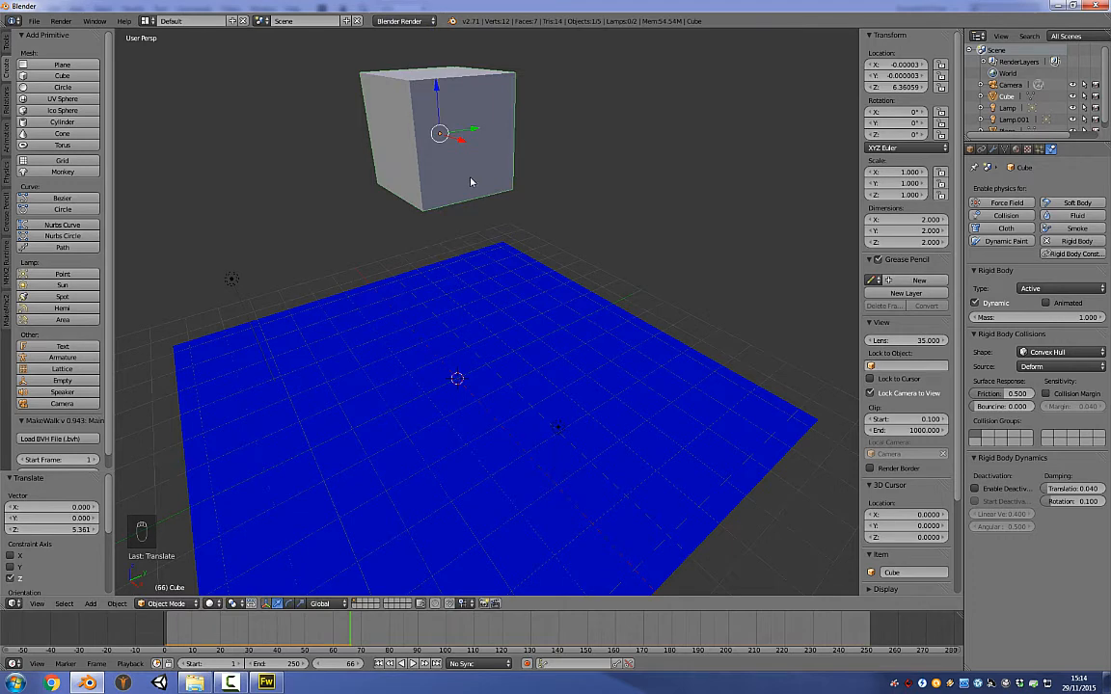
middle_drag(476, 174, 516, 220)
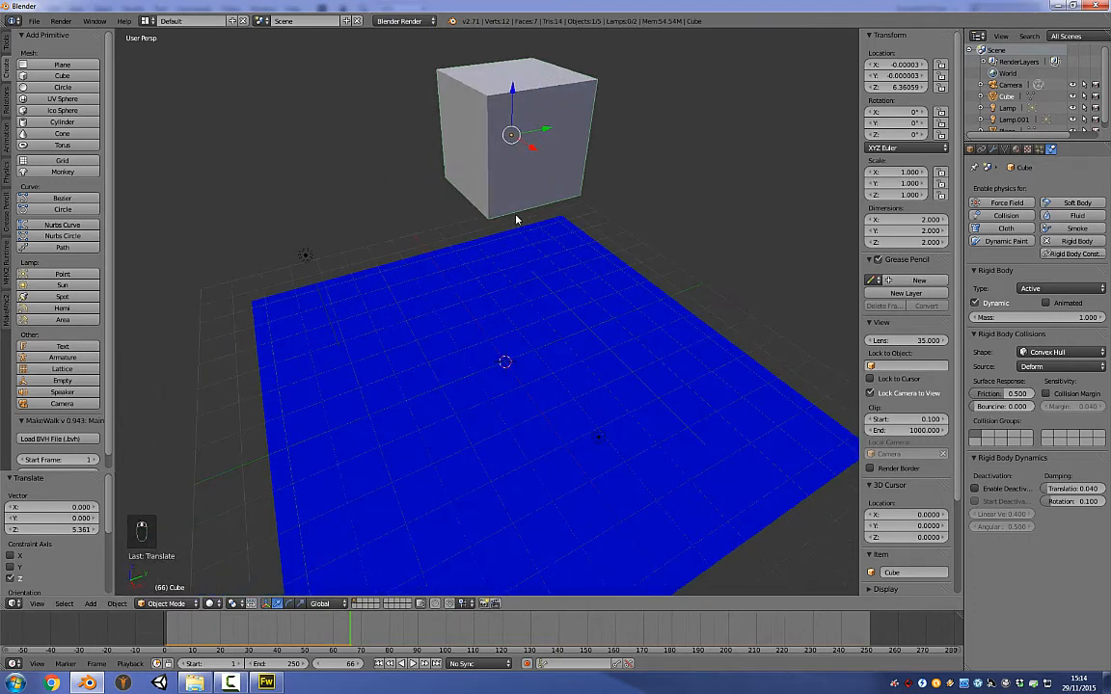
- Add Collision physics to the raised cube, in addition to its rigid body
right_click(635, 408)
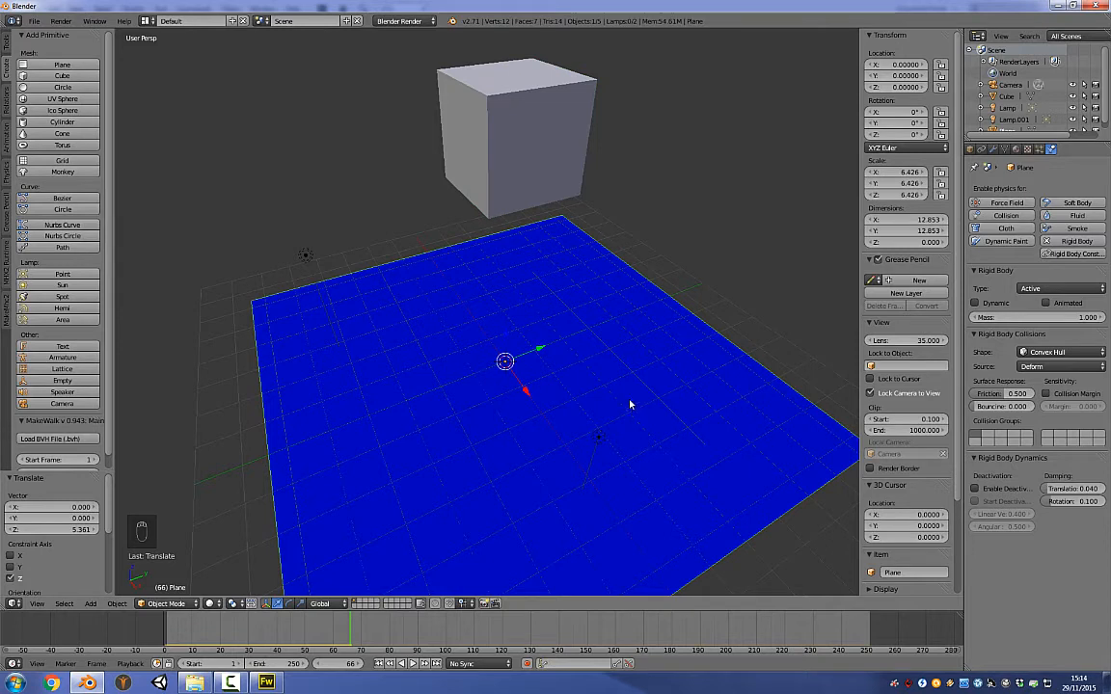
right_click(541, 167)
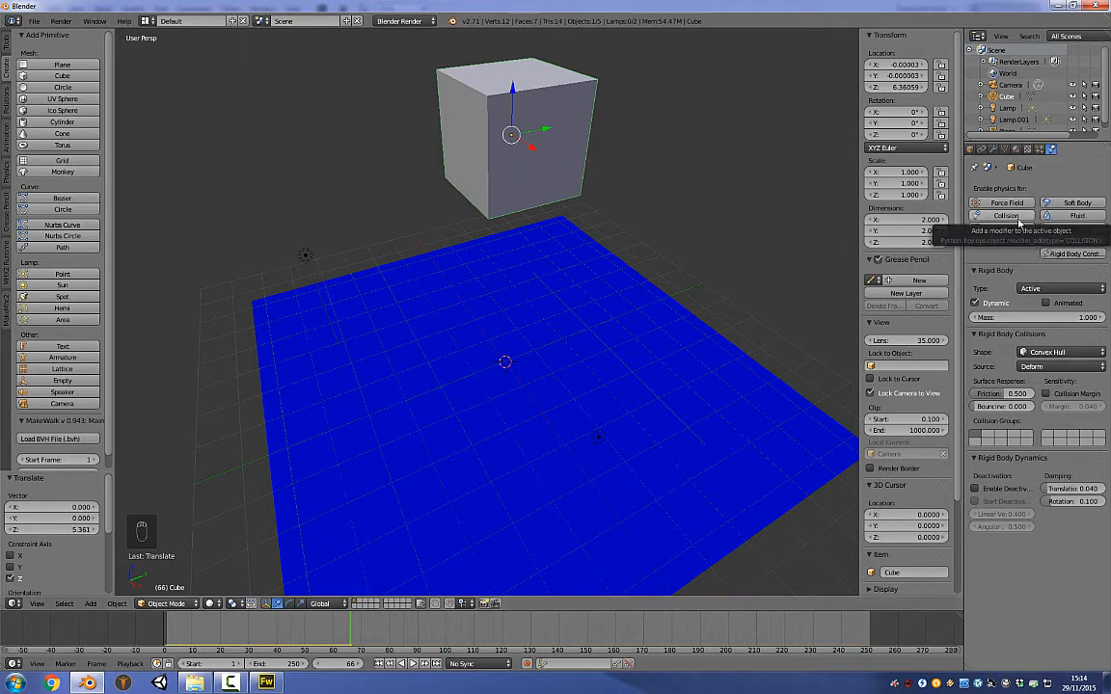
click(1019, 223)
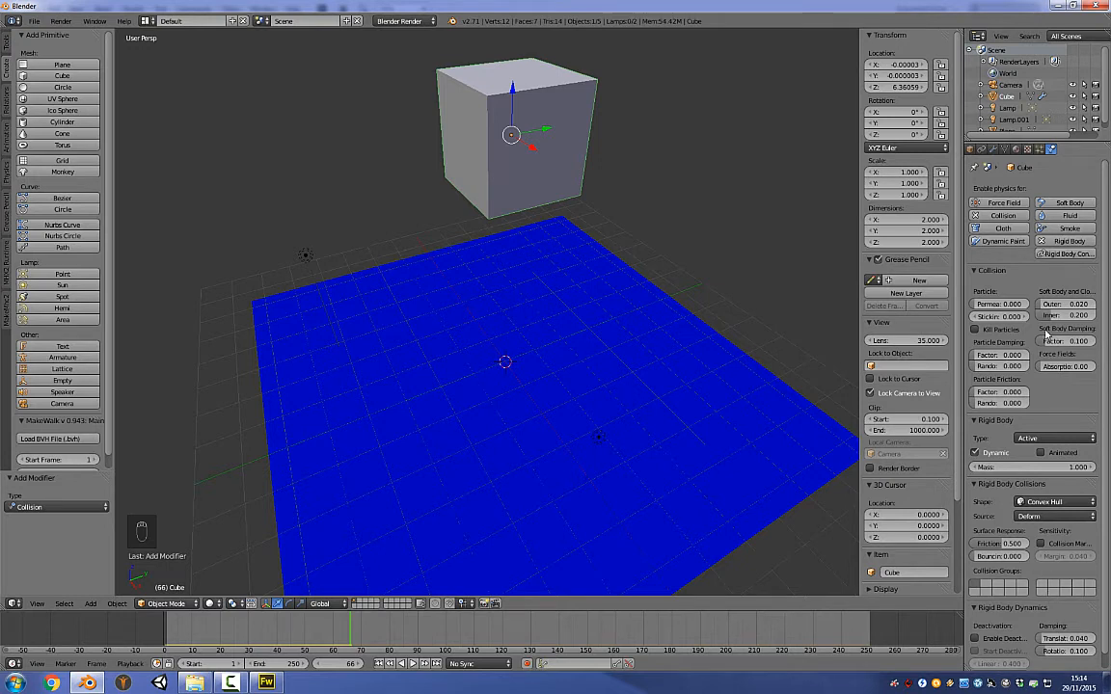
scroll(1045, 334, down, 1)
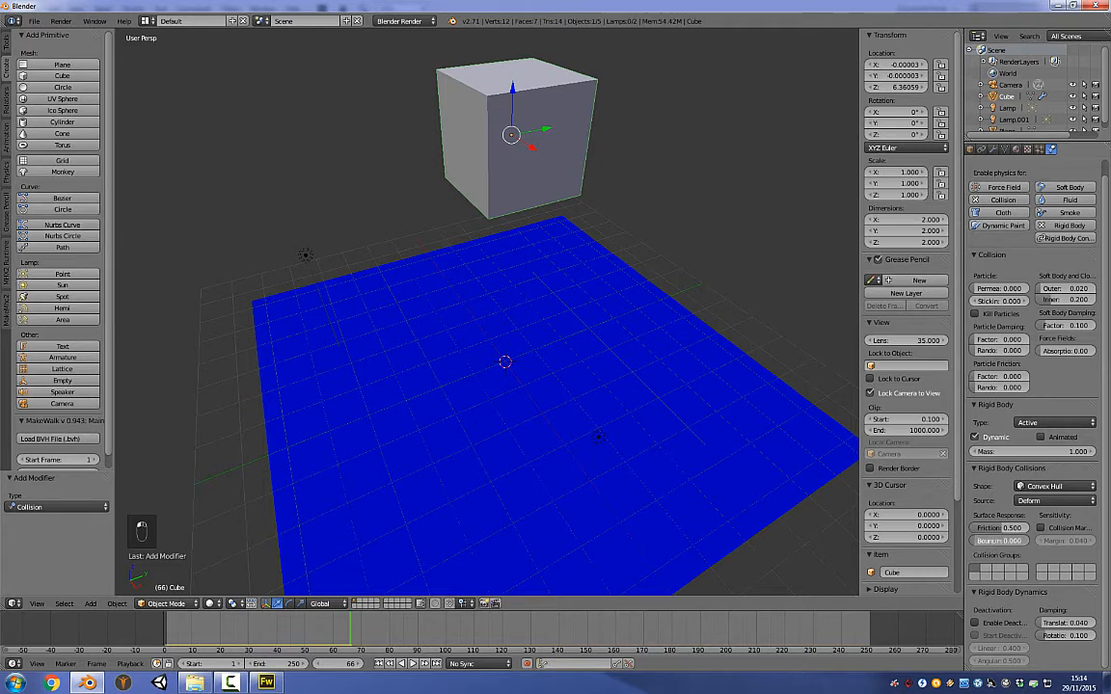
- Set the cube's rigid-body bounciness to about 0.281 and test its fall from frame 1, ending back at the first frame
drag(984, 541, 990, 543)
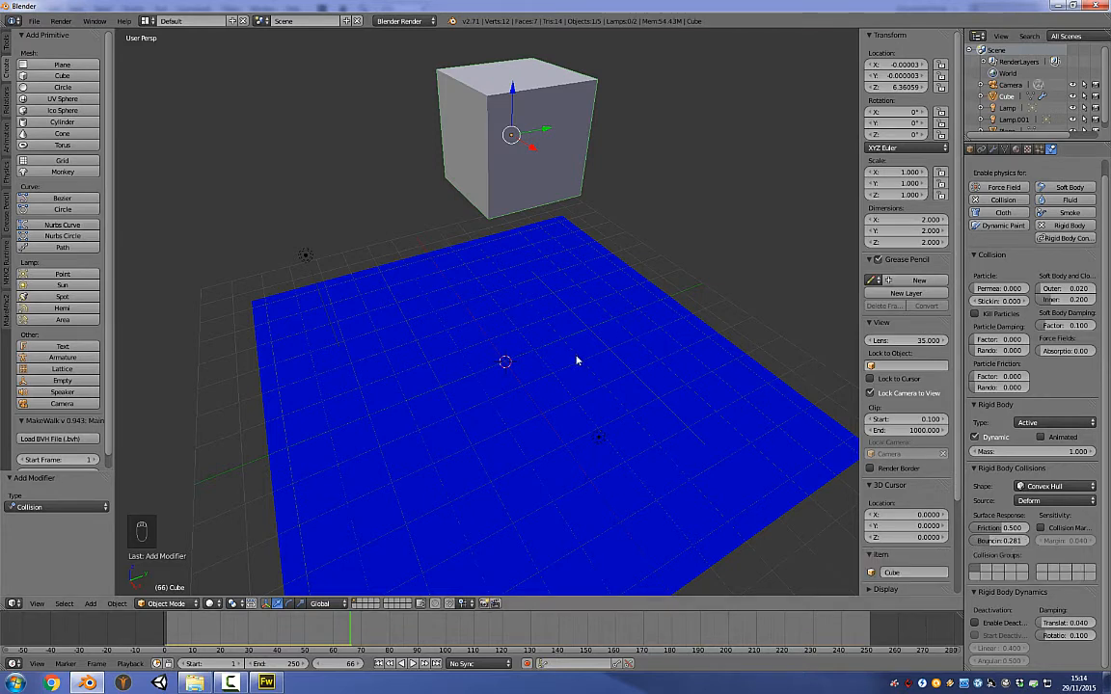
click(379, 663)
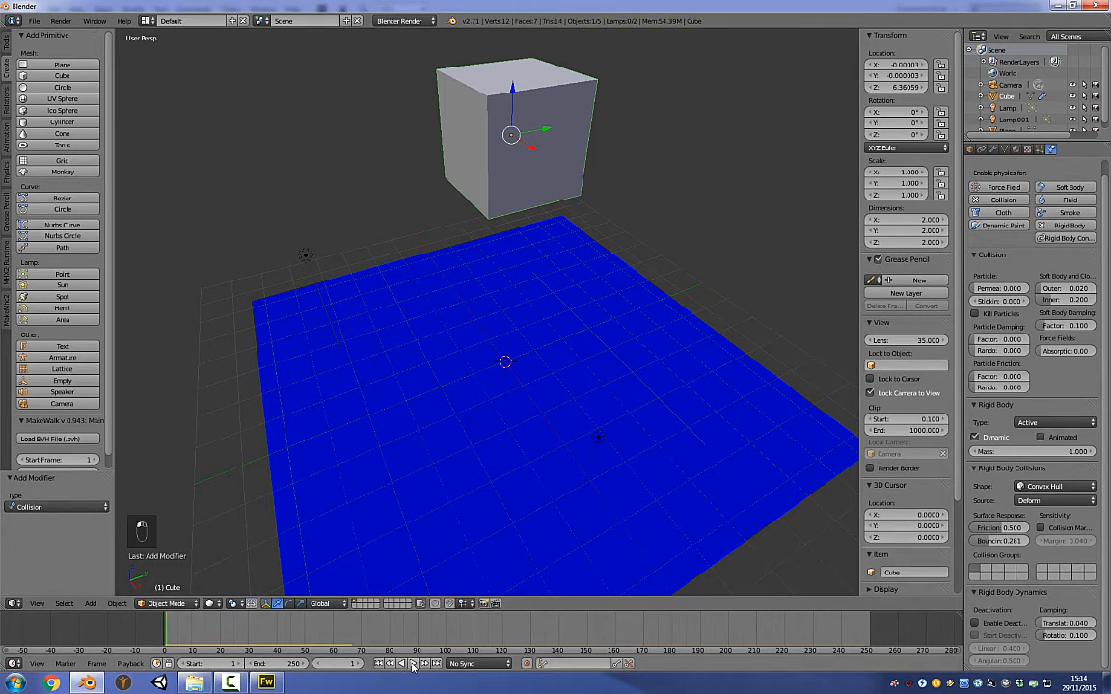
key(alt+a)
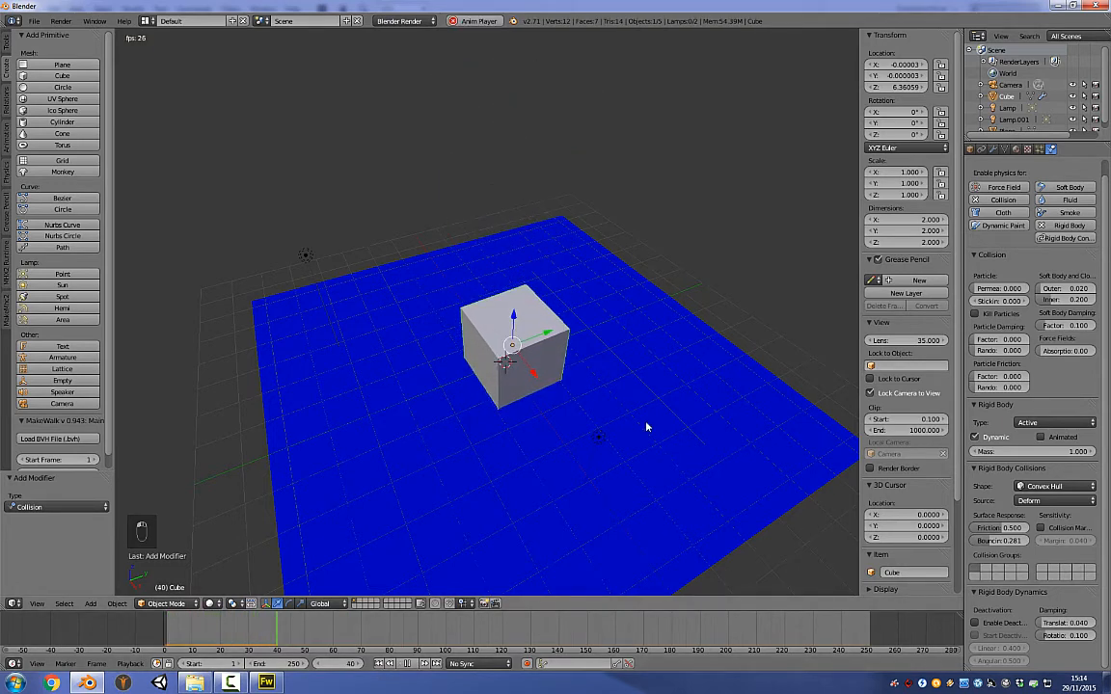
key(alt+a)
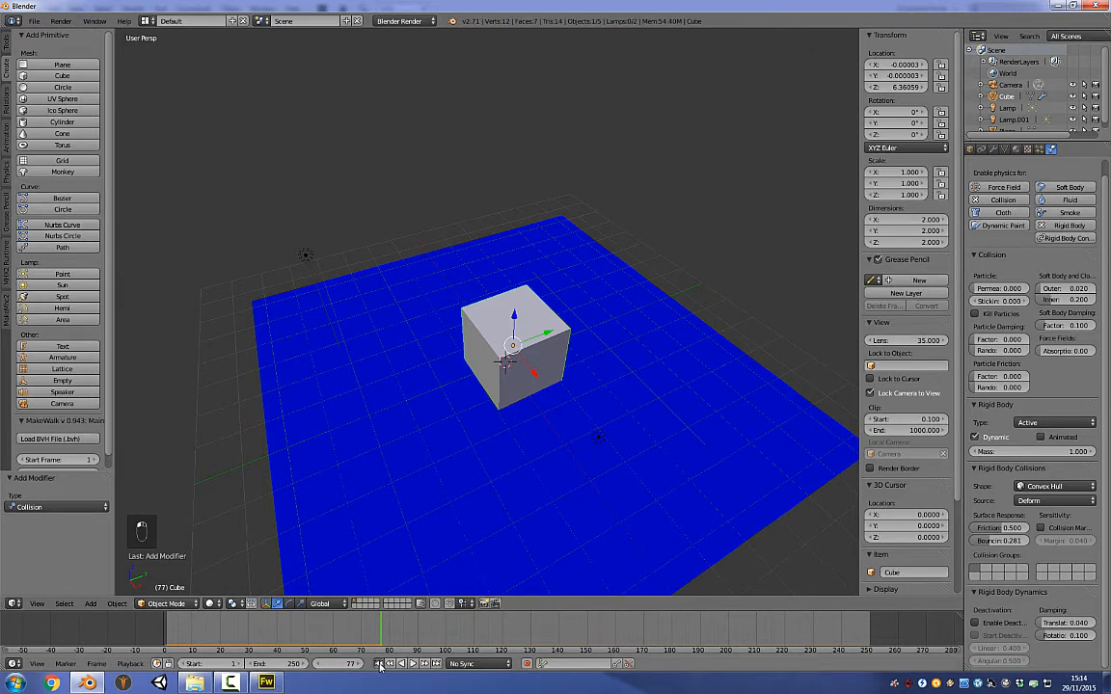
key(shift+Left)
- Set the cube's bounciness to about 0.469, tilt it freely by about 34°, and shift it about 0.42 units along Y
drag(1006, 545, 1023, 541)
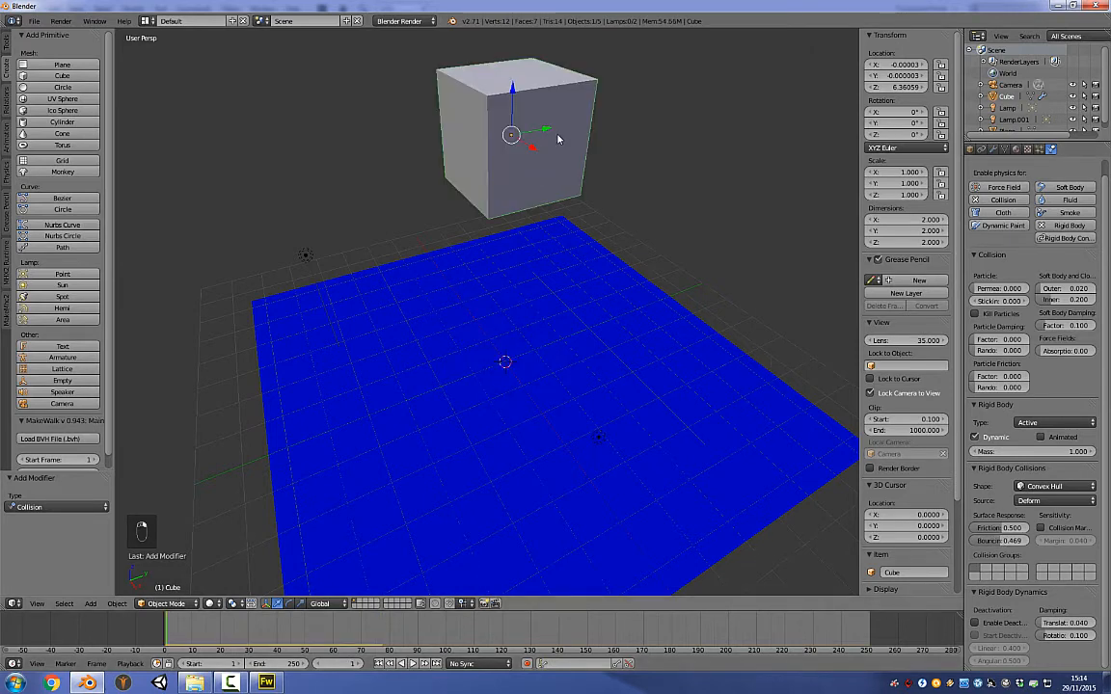
key(r)
click(526, 120)
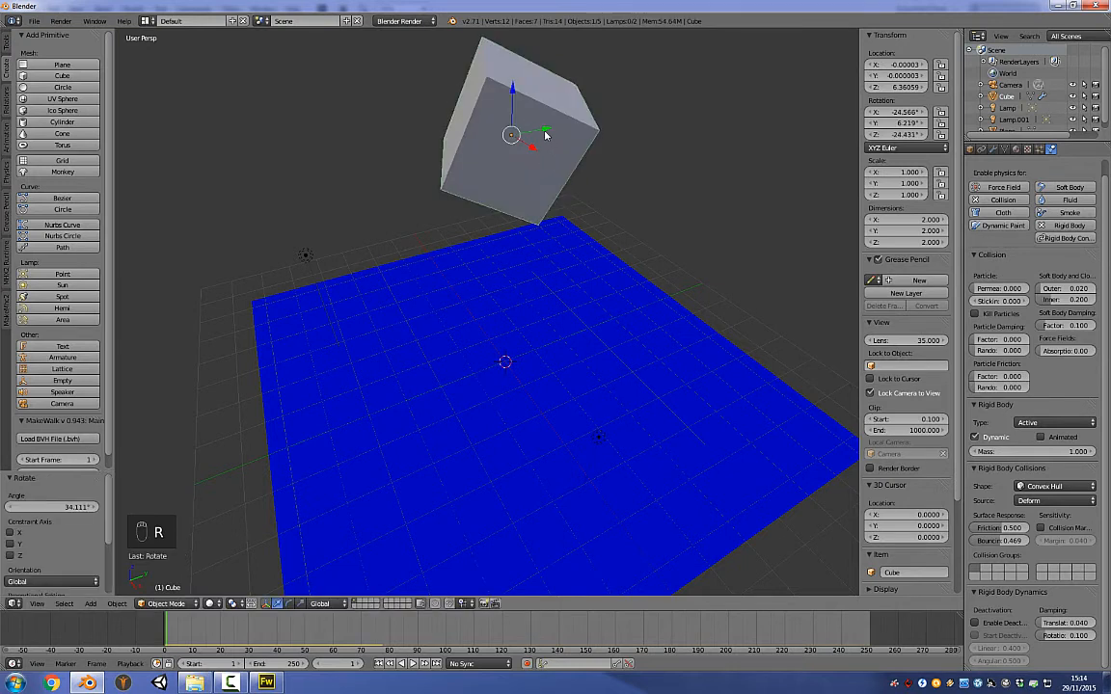
drag(545, 135, 567, 130)
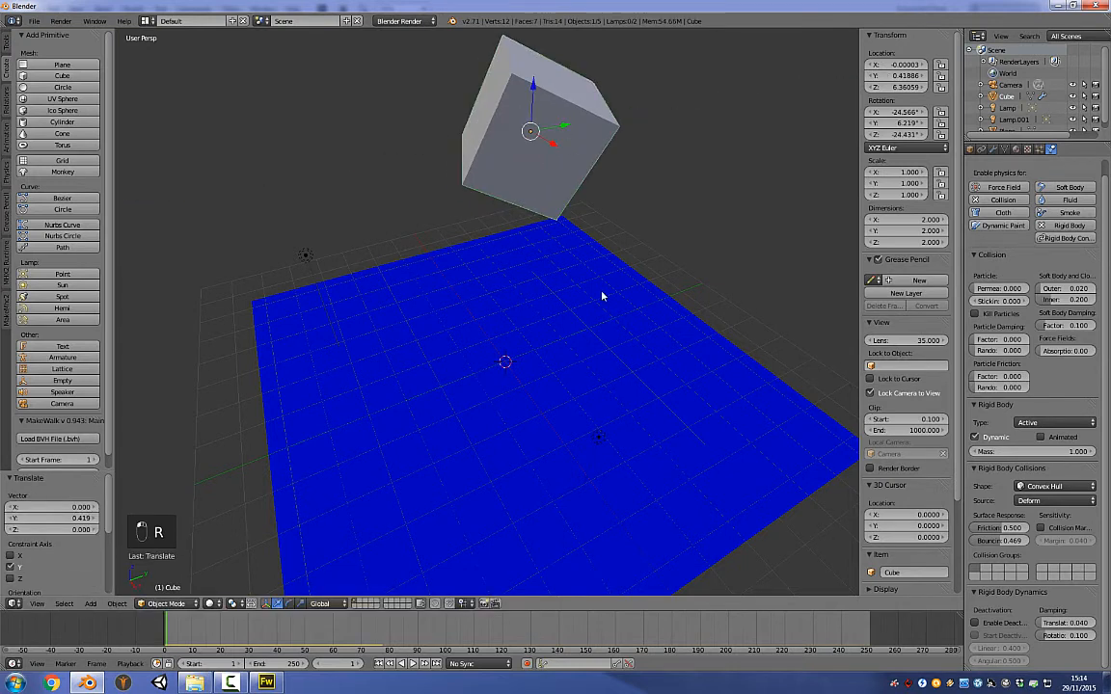
- Play the animation to test the tilted cube's fall, stop it, and return to frame 1
click(413, 663)
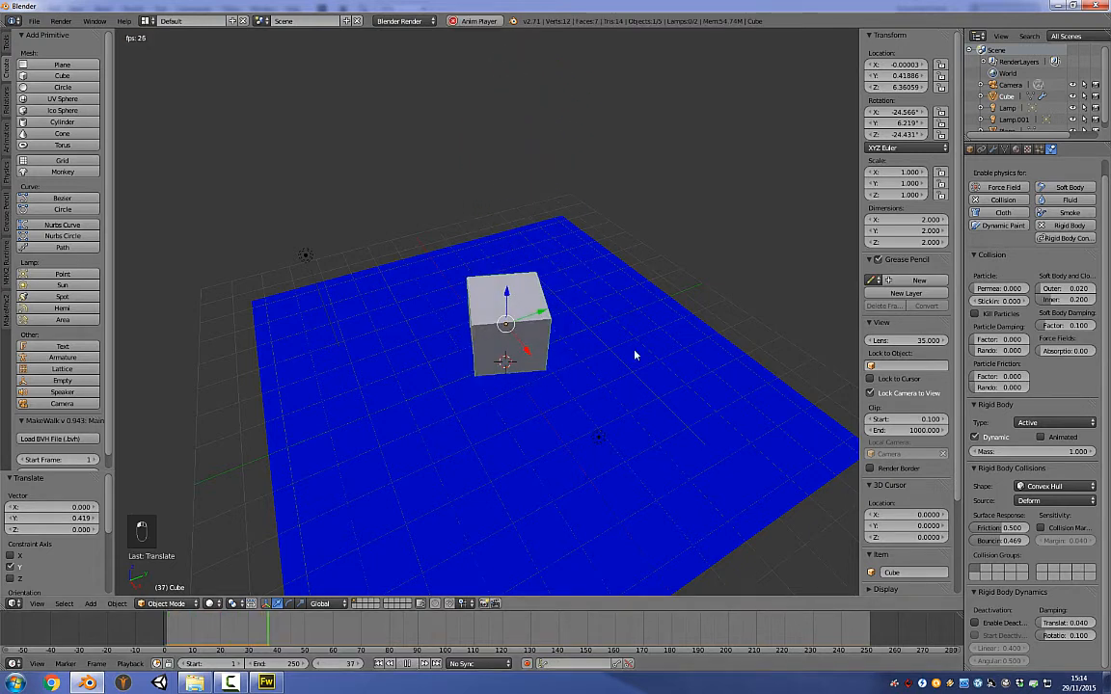
click(412, 665)
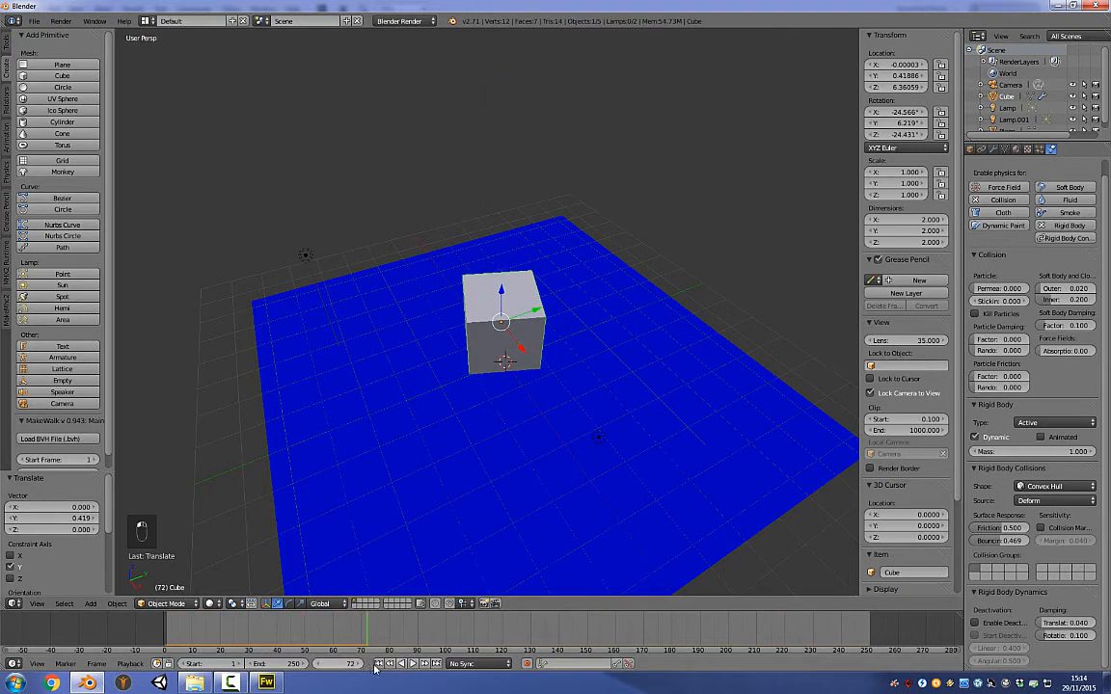
click(378, 664)
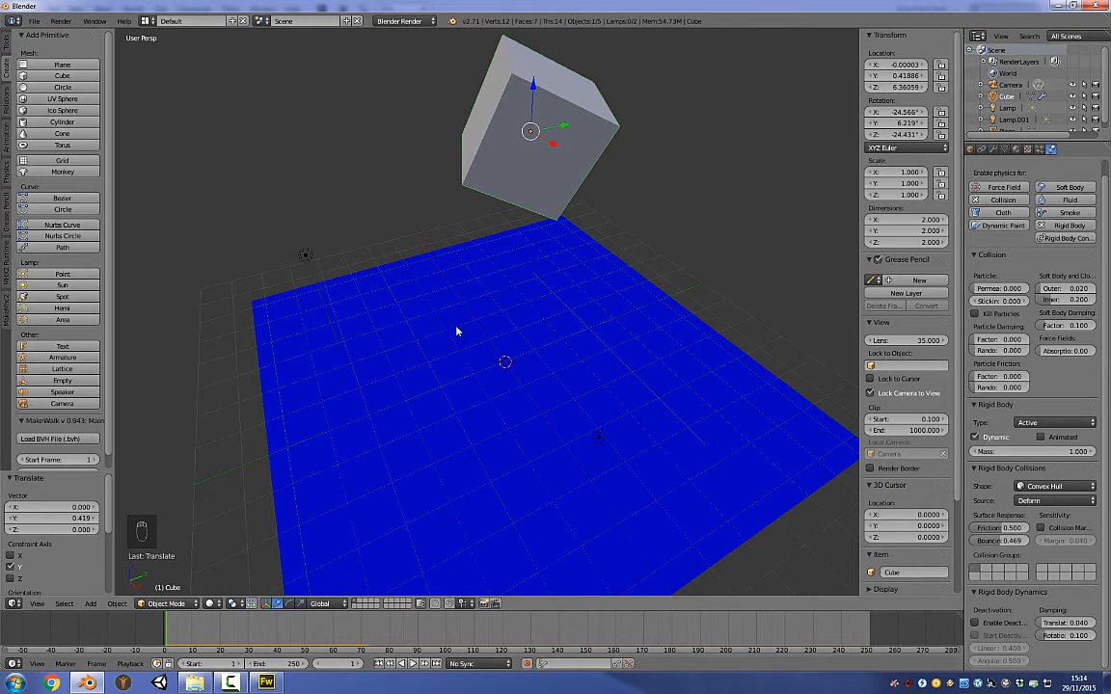
- Using the rotation manipulator, rotate the cube about 21° around X and about 25° around Z, and play a test of its fall
click(290, 604)
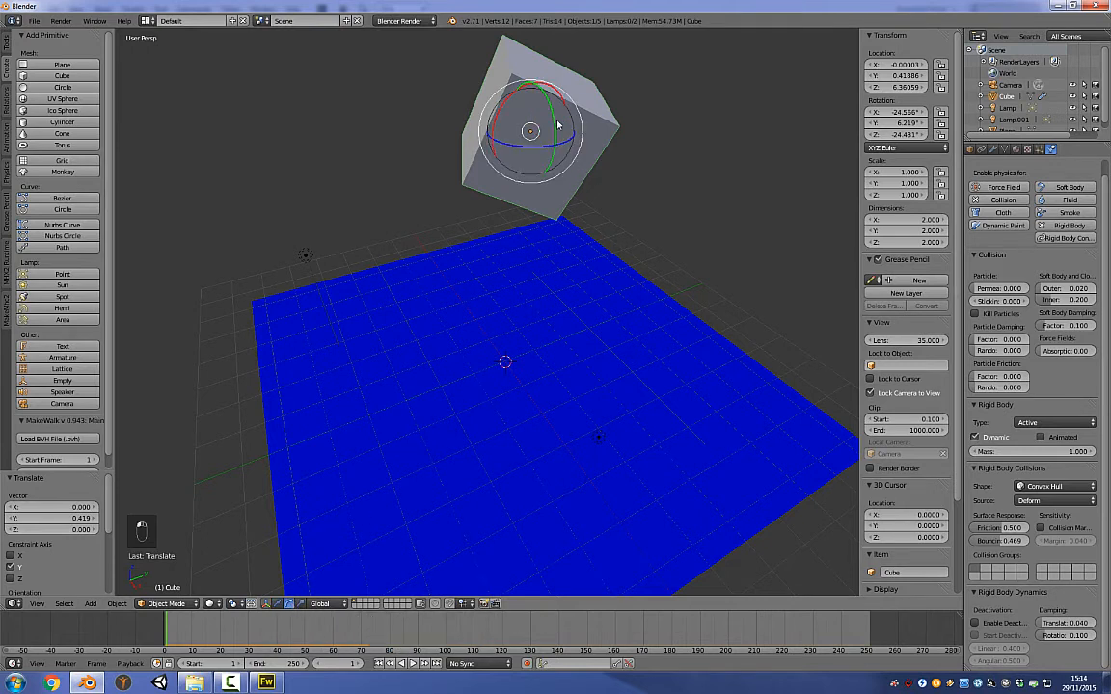
drag(502, 115, 455, 108)
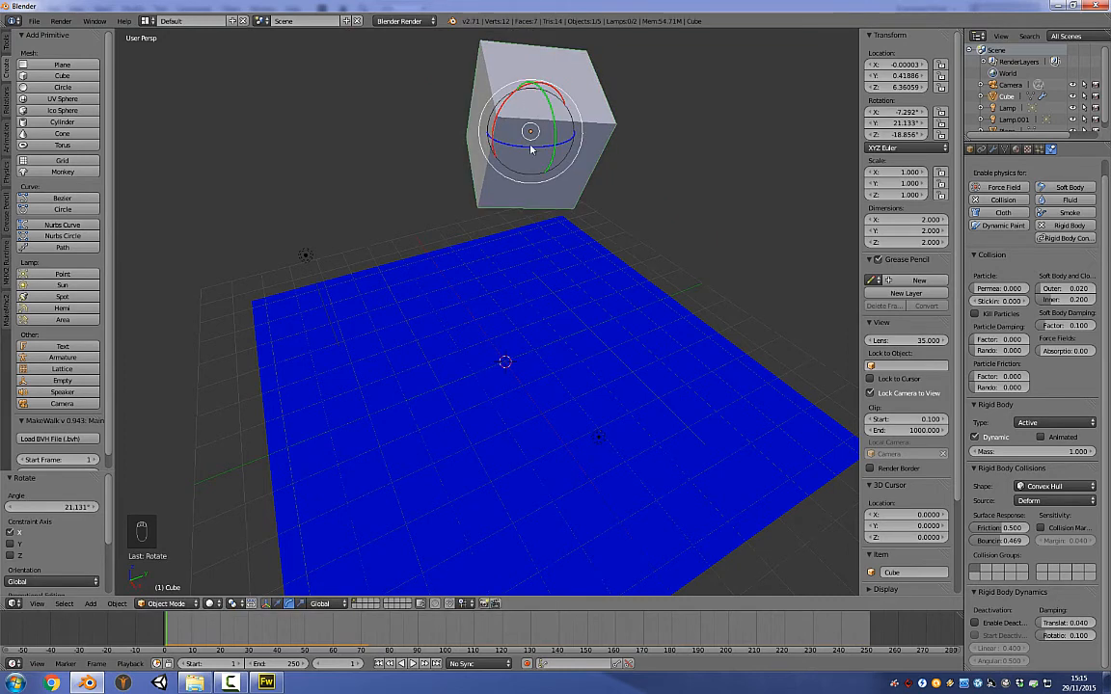
drag(541, 145, 533, 220)
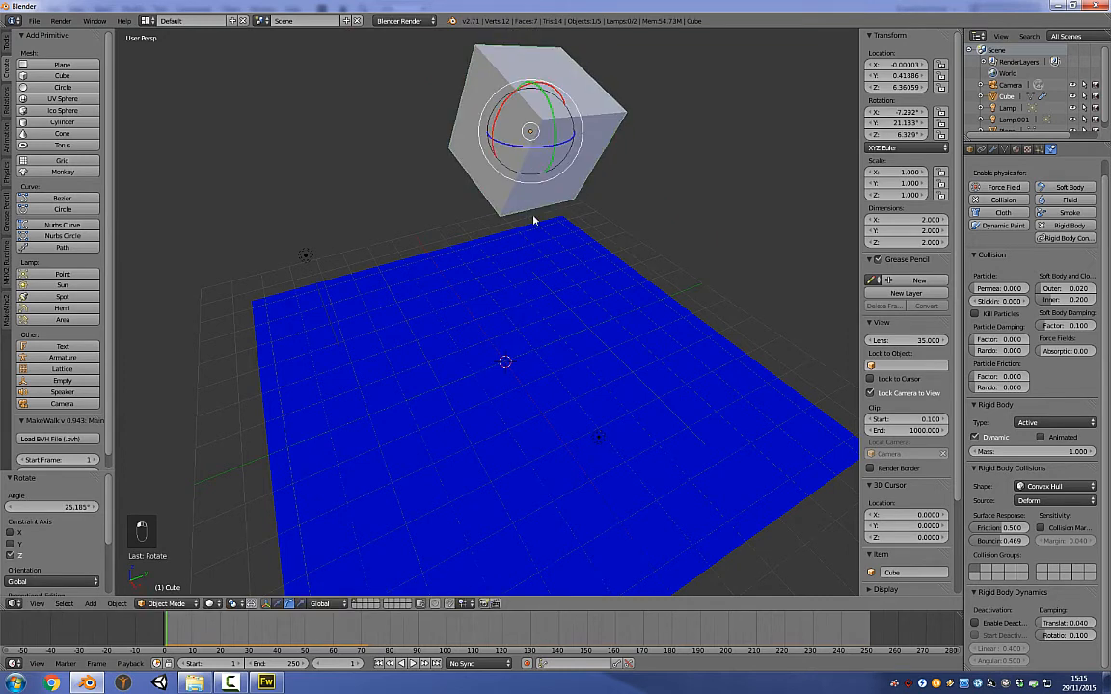
click(414, 664)
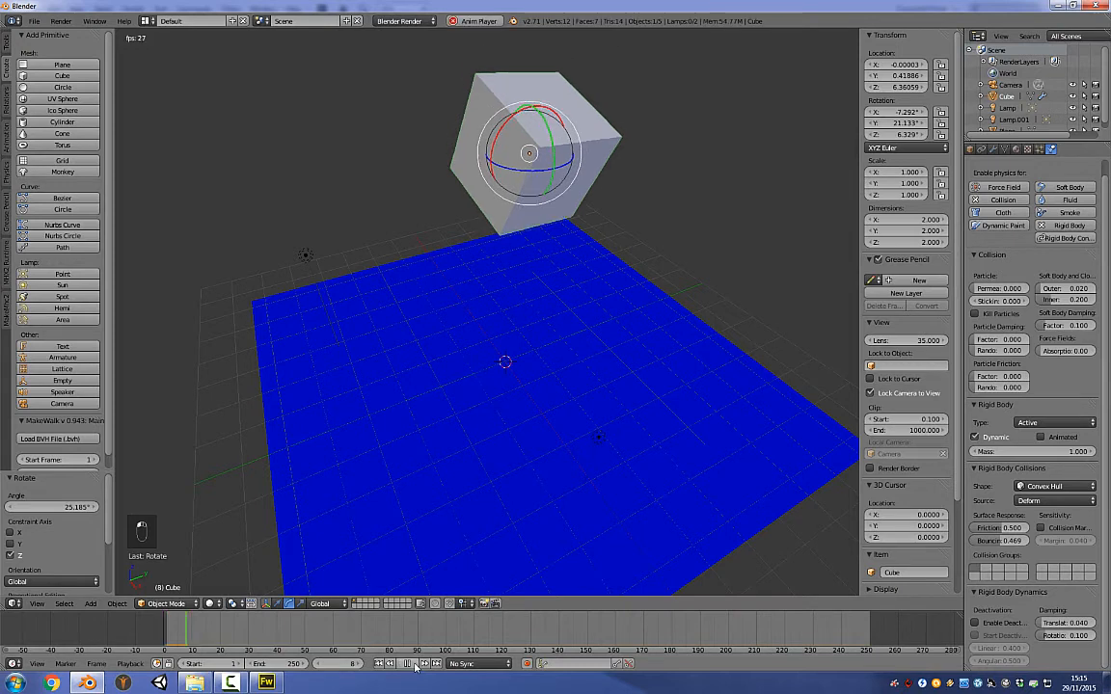
key(Escape)
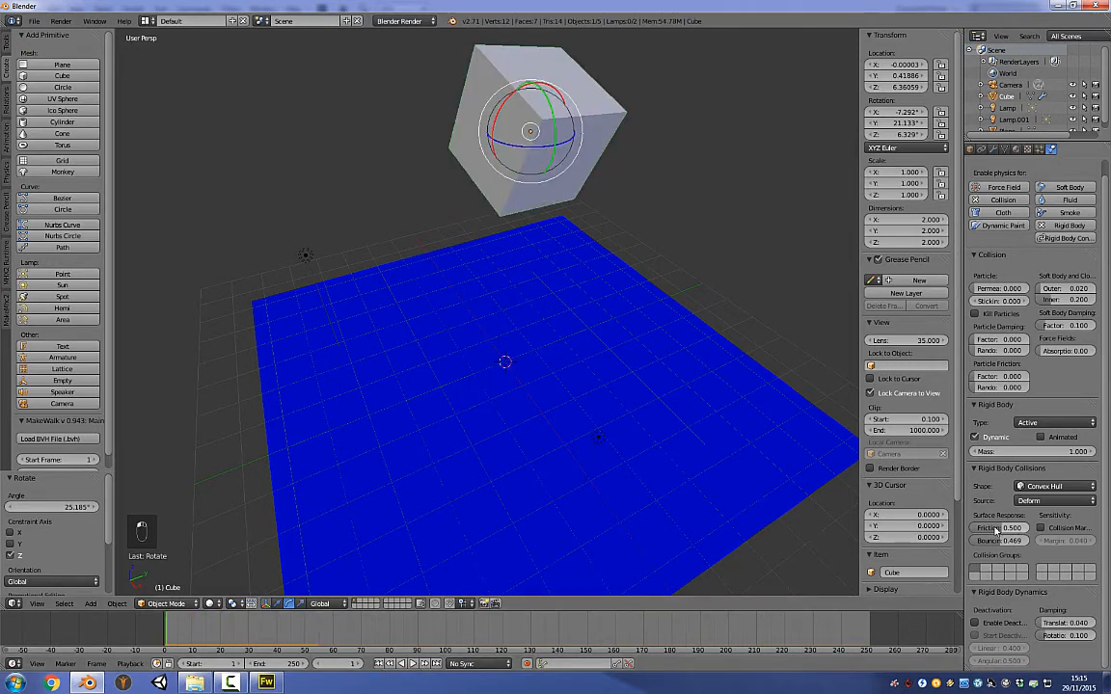
- Set the cube's rigid-body friction to 0.240 and bounciness to 0.573, and play the animation to test the fall
mouse_move(997, 529)
mouse_down()
mouse_move(960, 529)
mouse_move(1003, 529)
mouse_up()
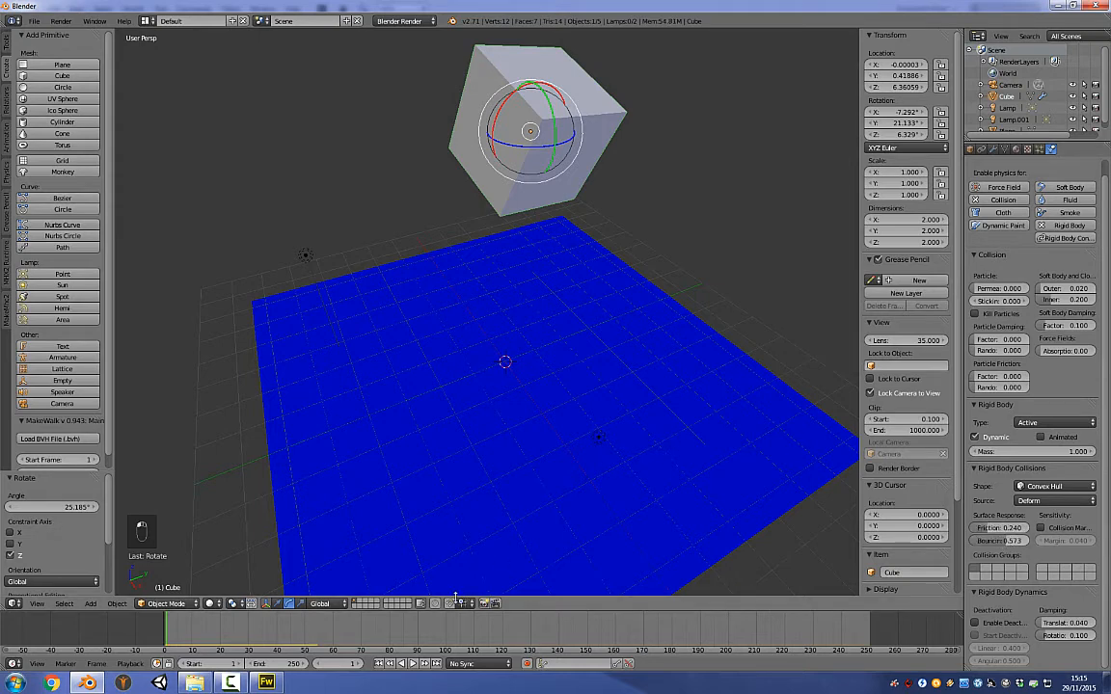
key(alt+a)
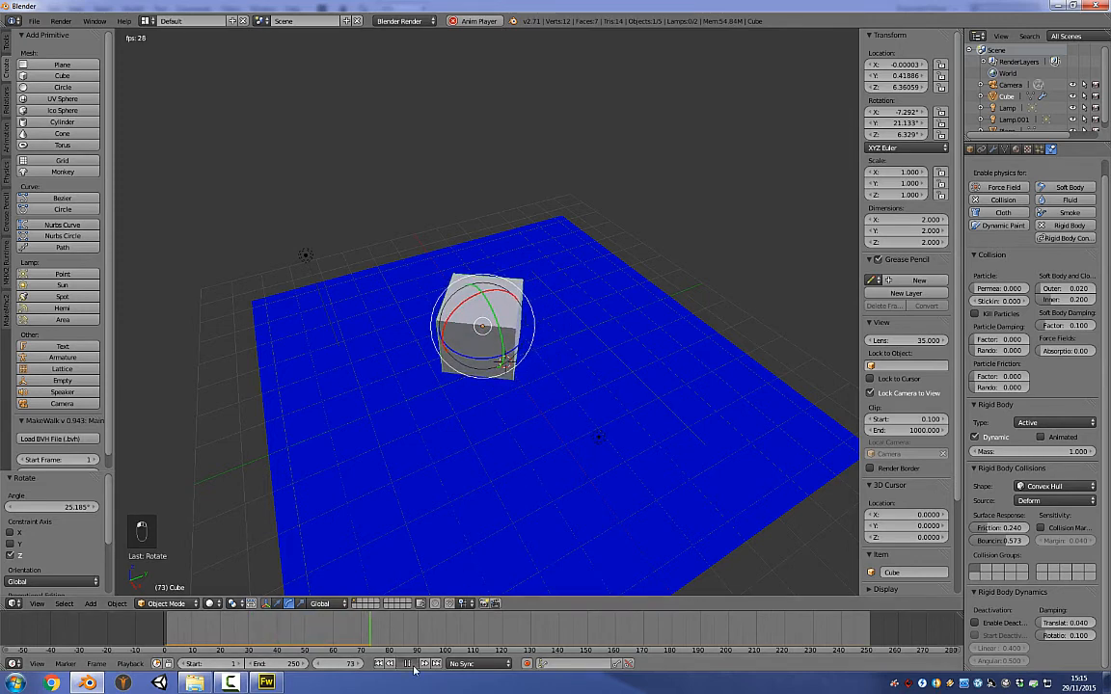
key(alt+a)
- Move the current frame to 60, set the animation's end frame to 60, and fit the timeline to the shortened range
click(321, 641)
drag(322, 641, 336, 644)
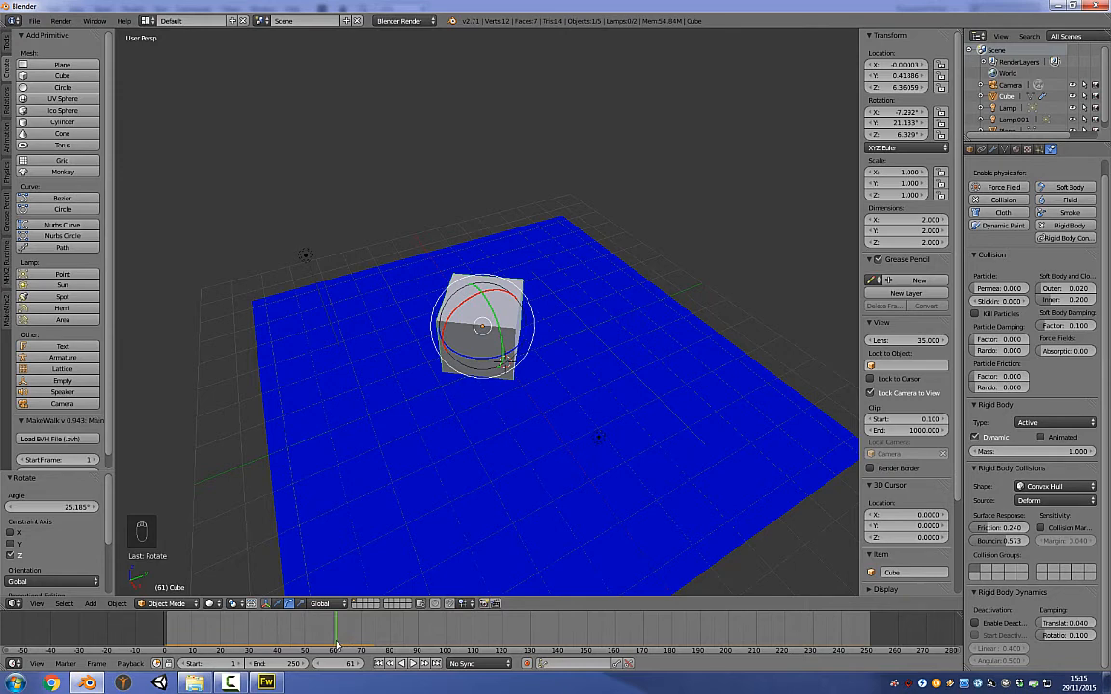
key(Left)
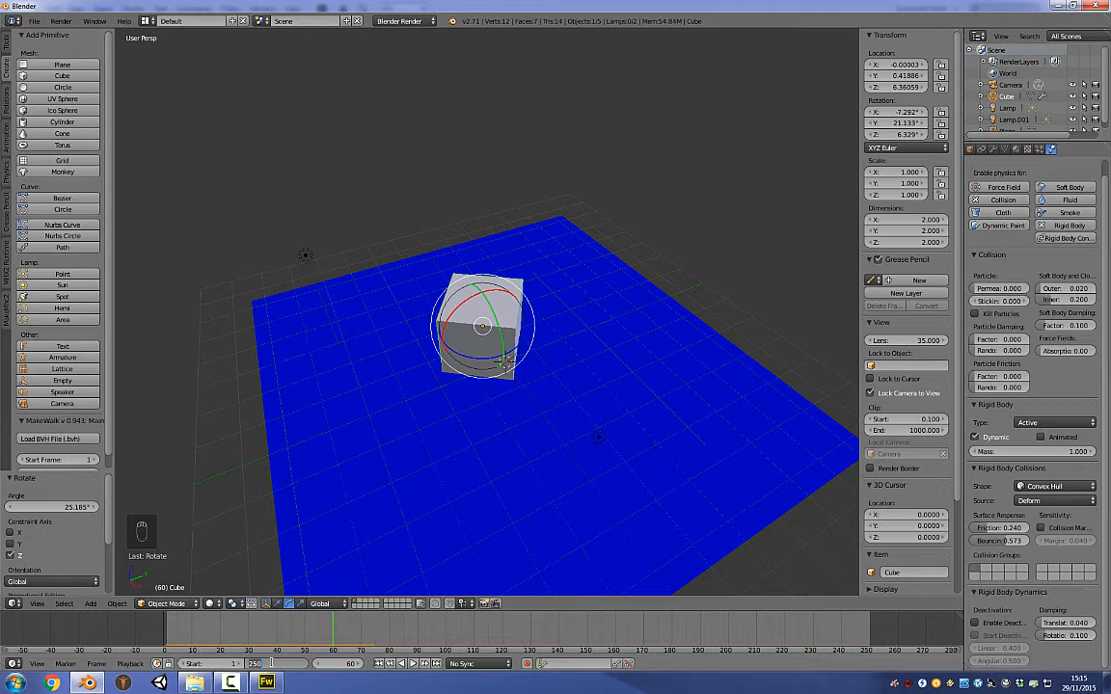
text(60)
key(Return)
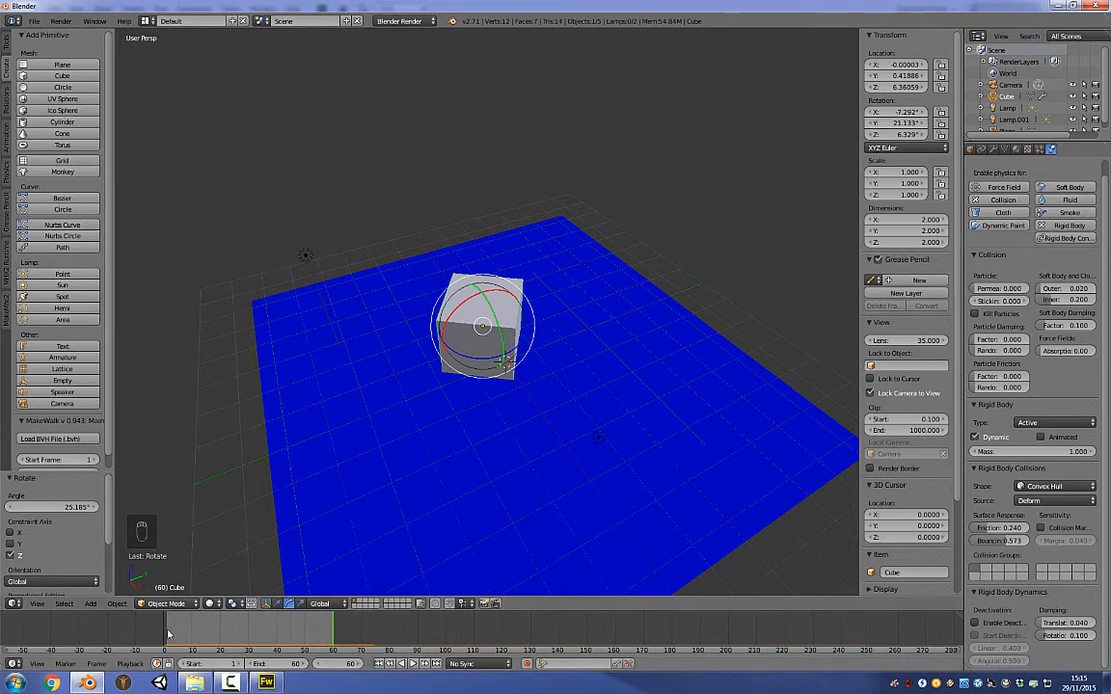
key(Home)
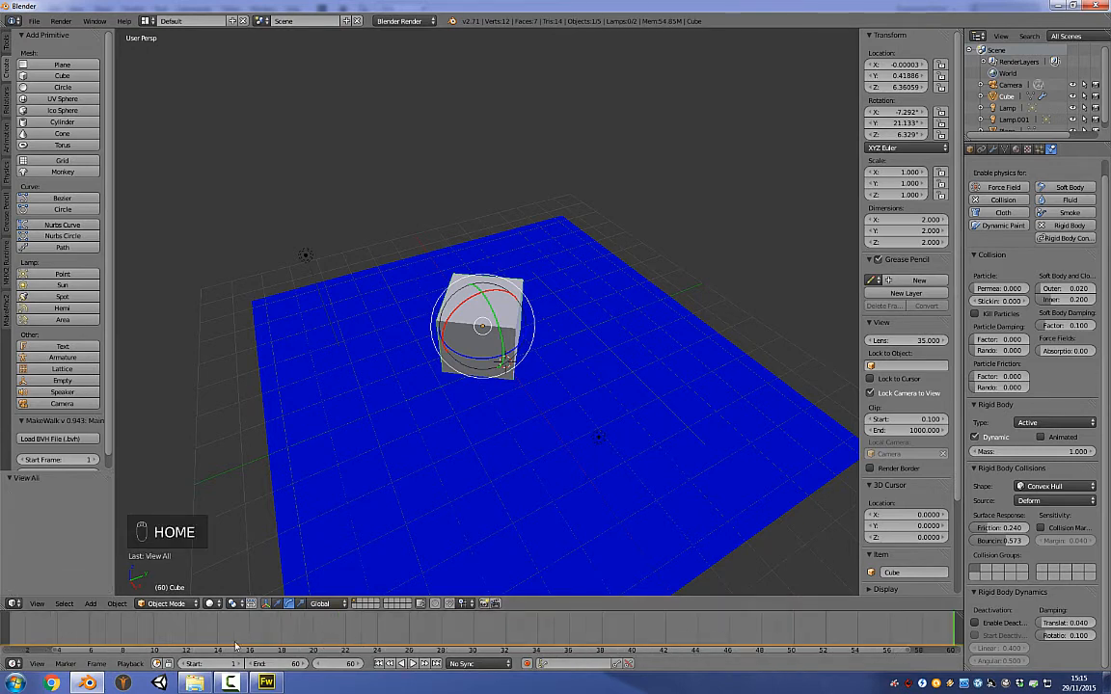
- Play the shortened animation from the first frame, stop it, and return to frame 1
click(377, 664)
click(436, 665)
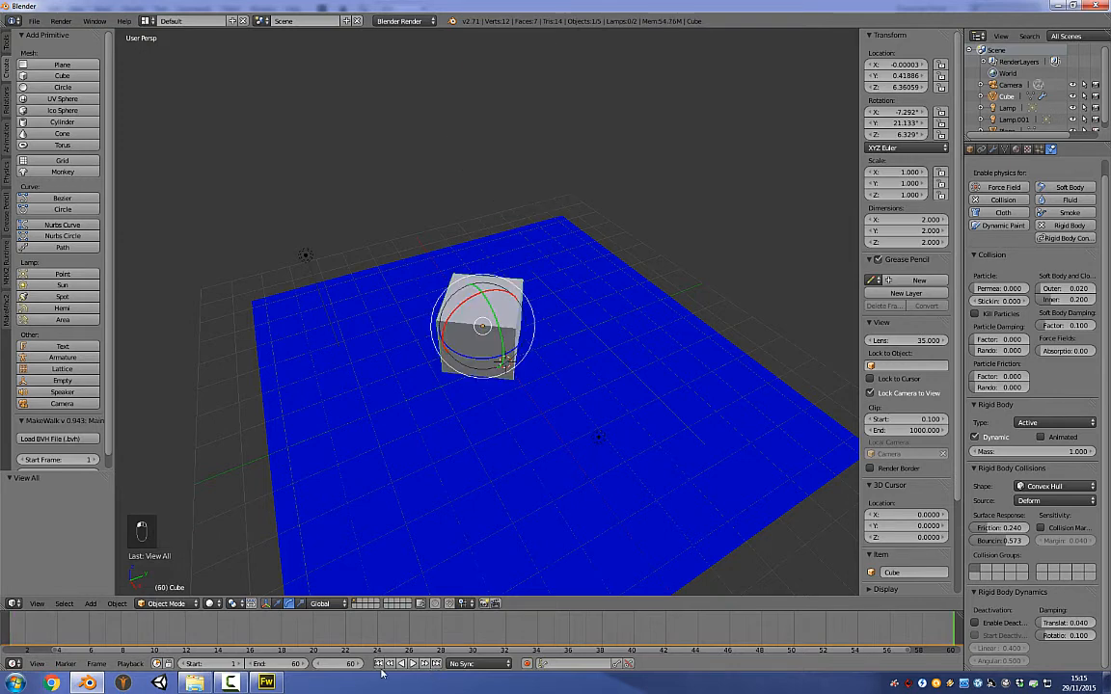
click(378, 665)
click(413, 665)
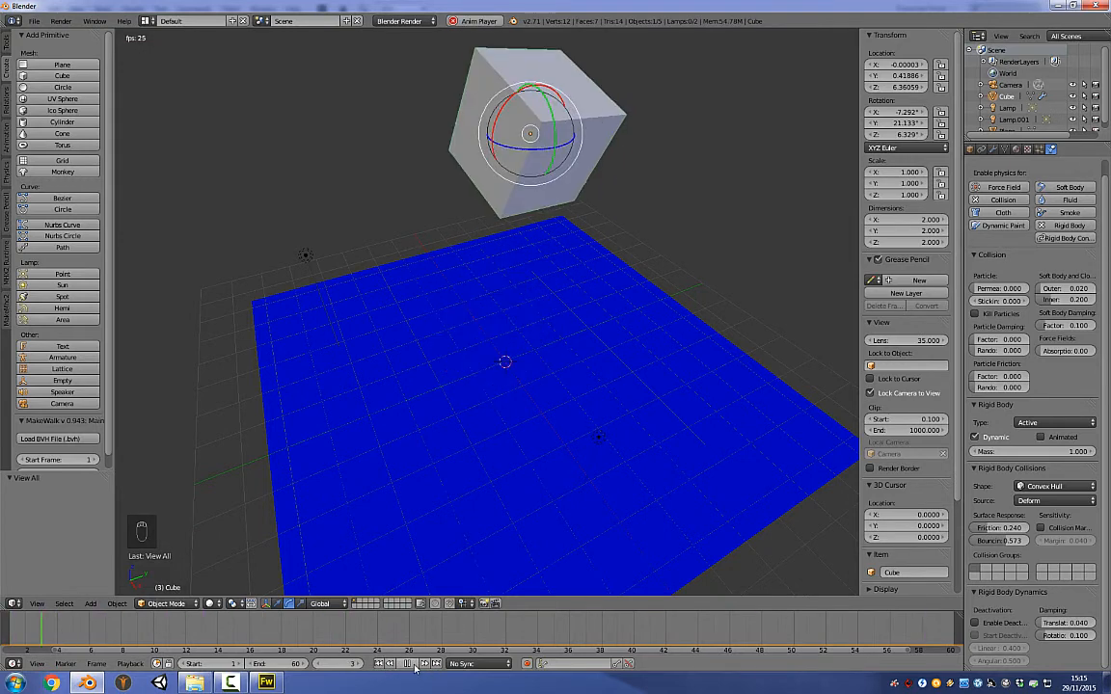
click(413, 665)
click(378, 664)
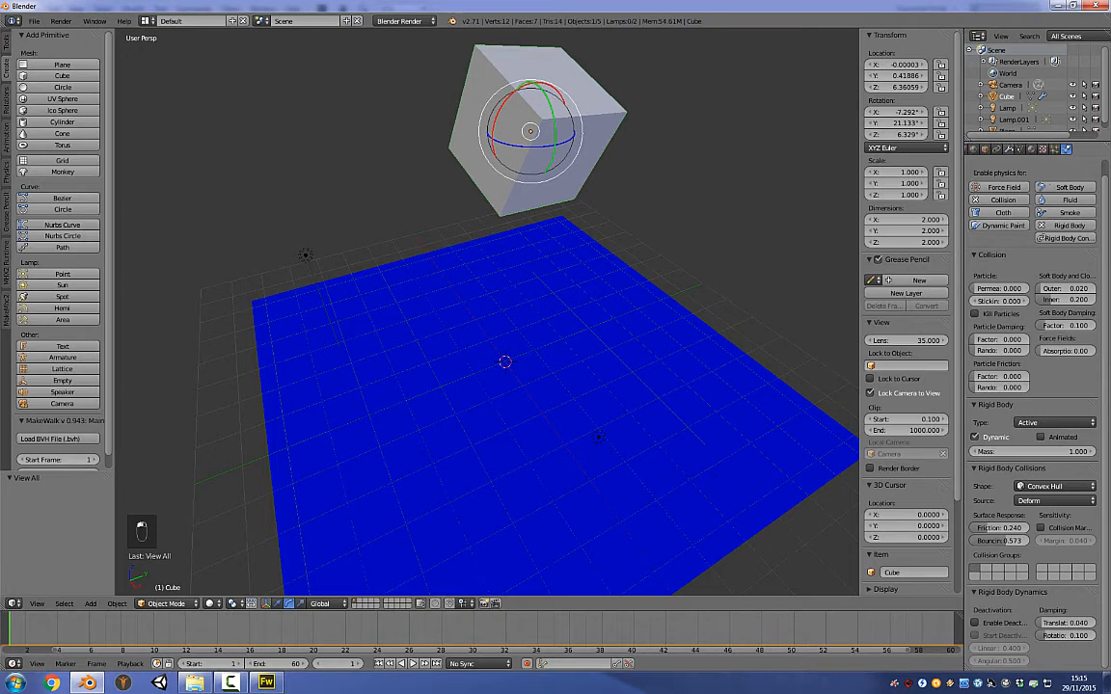
- Render the full animation from frame 1 to 60 using the current PNG output settings
scroll(1023, 155, up, 4)
click(996, 150)
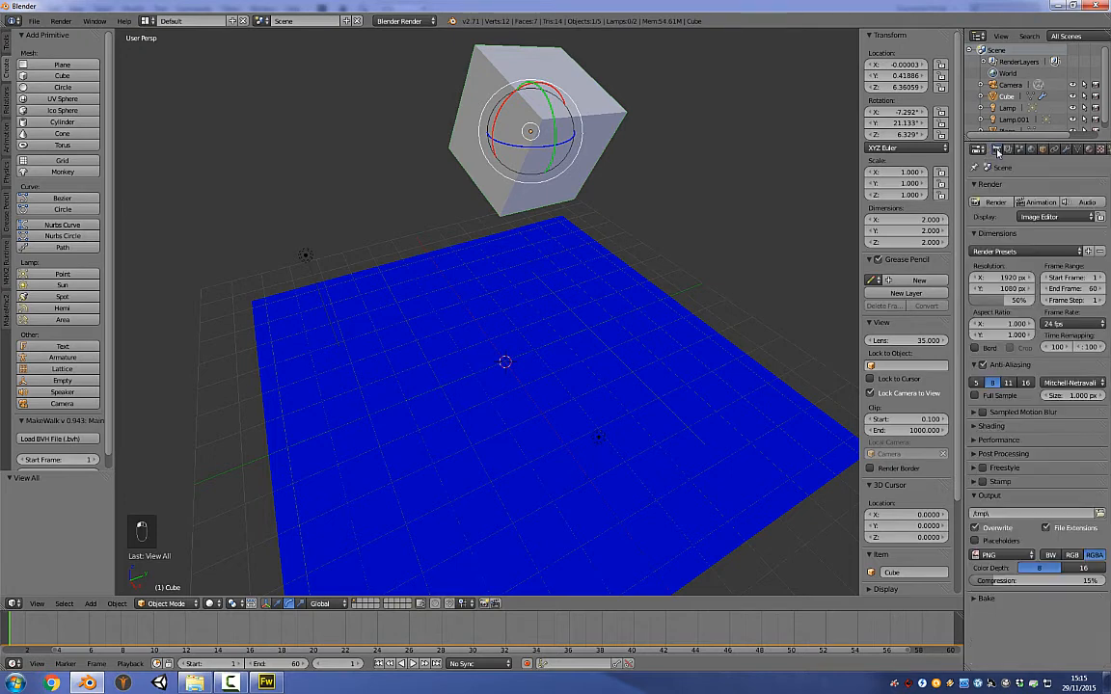
click(1033, 202)
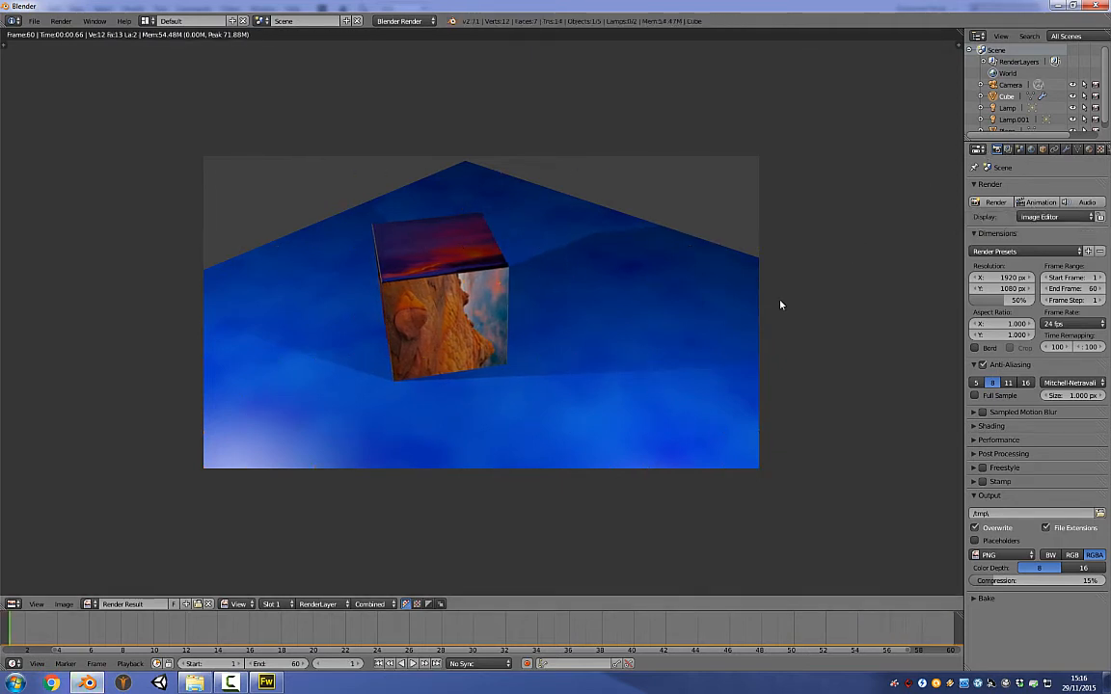
- Play back the rendered animation in its own window, close the player, and return to the 3D view
click(55, 24)
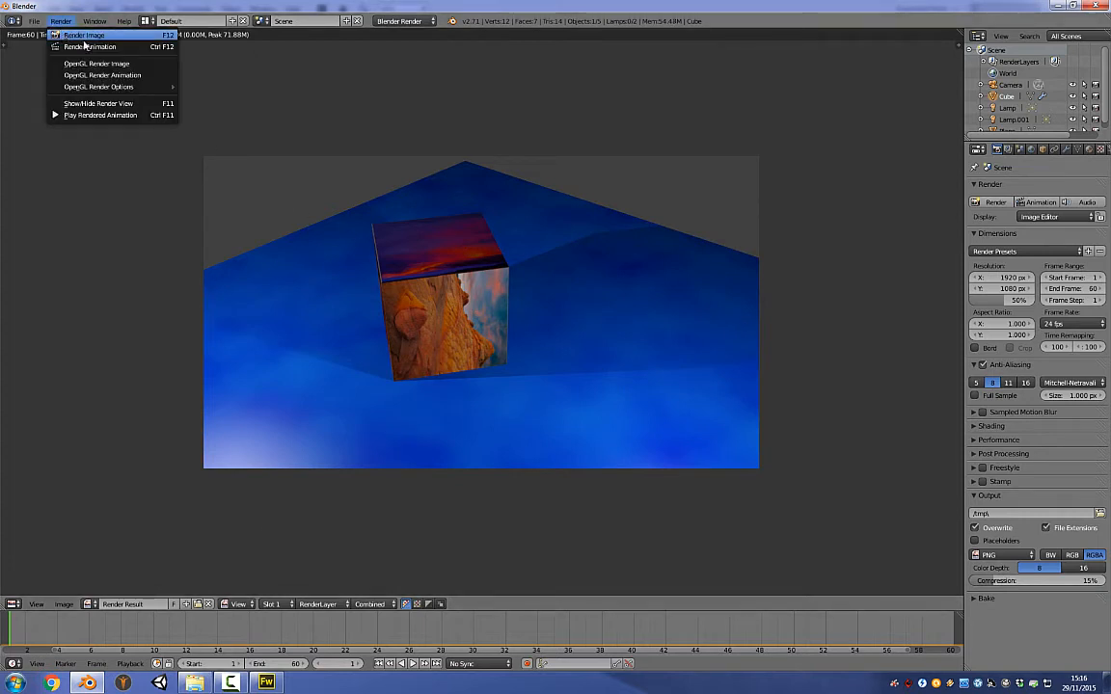
click(106, 116)
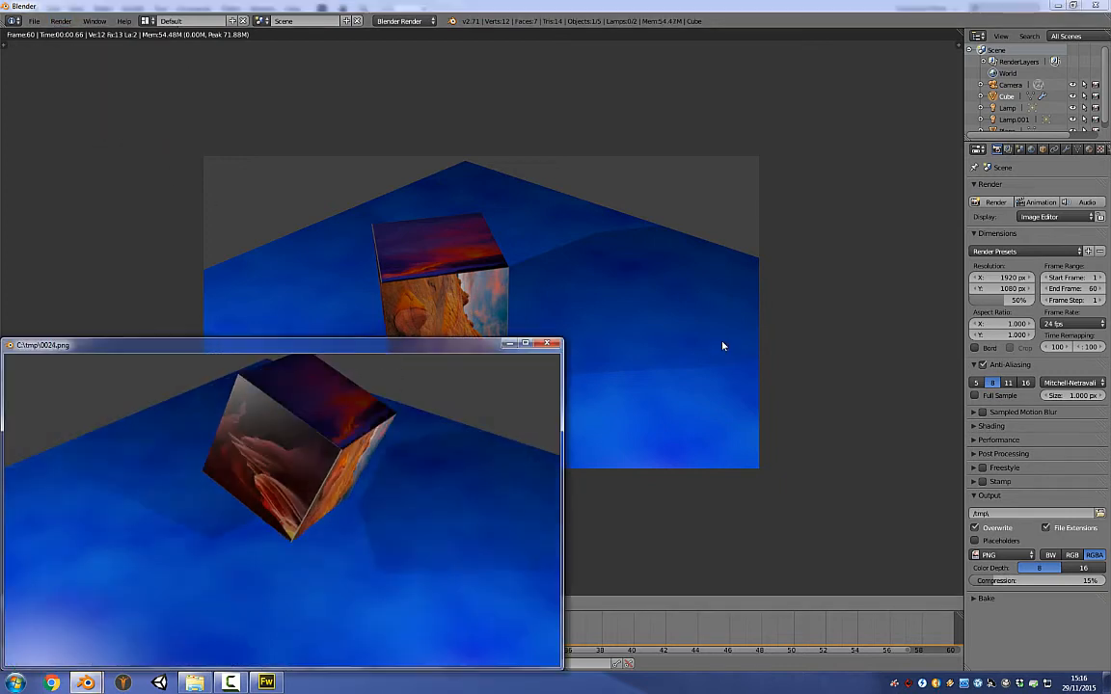
drag(407, 348, 558, 242)
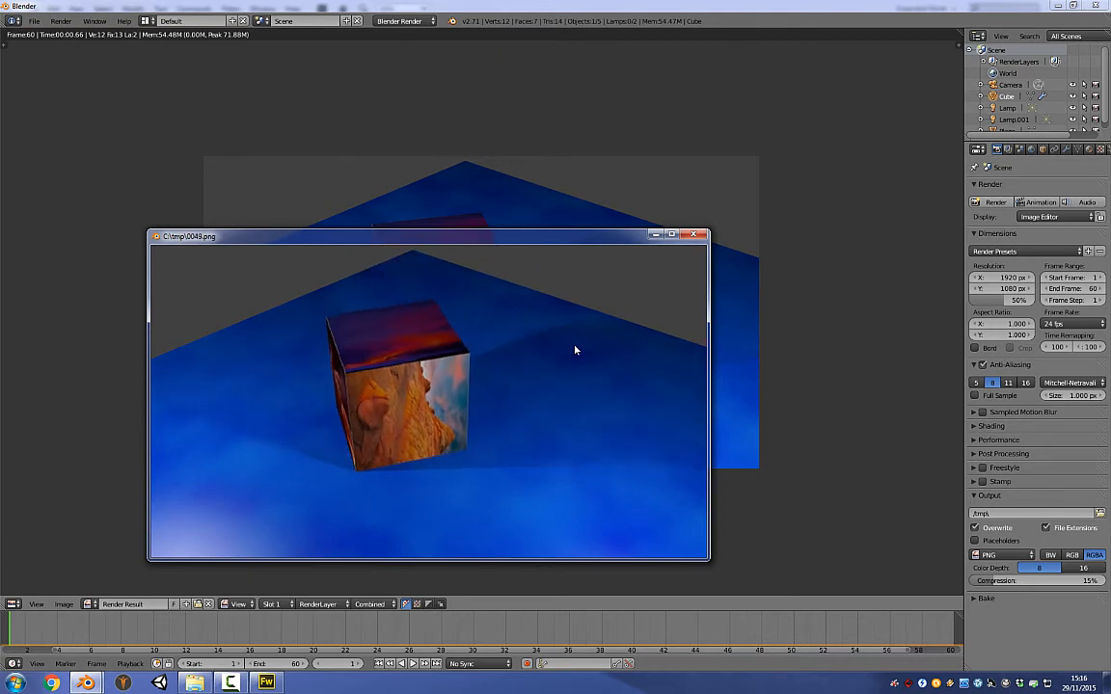
key(Escape)
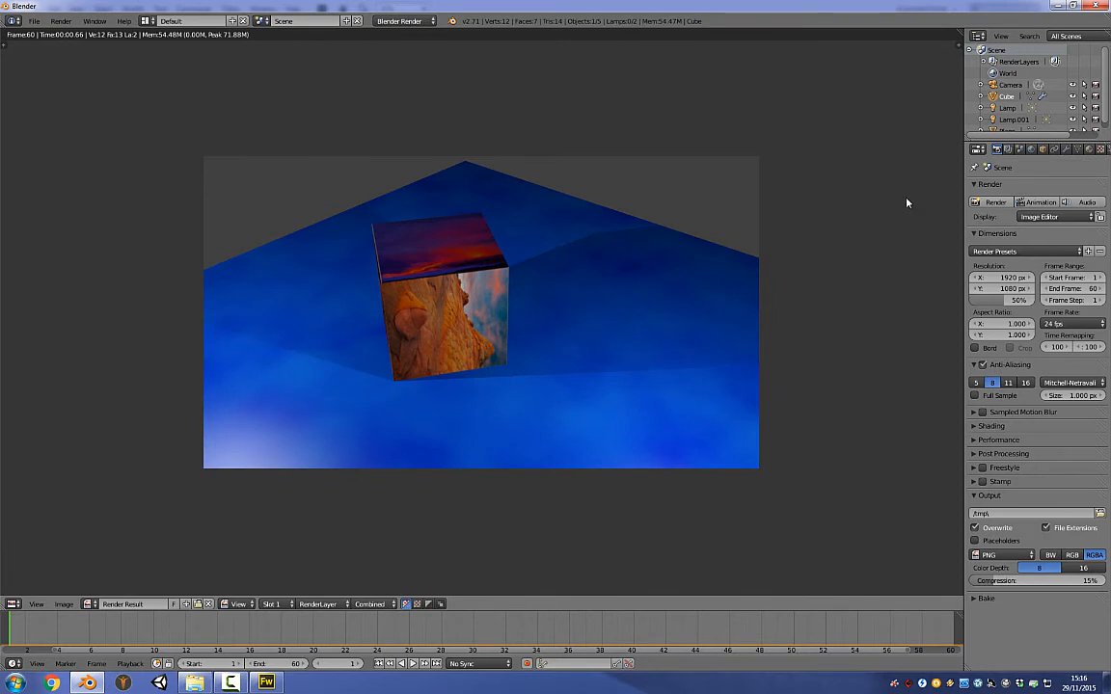
click(145, 22)
key(Escape)
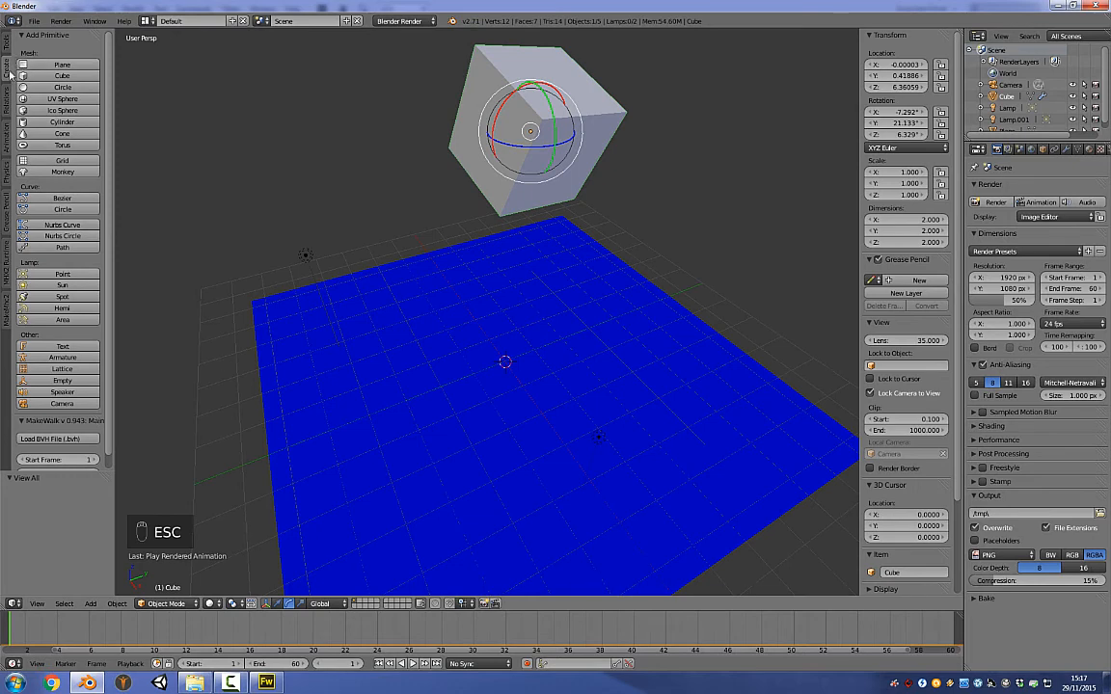
- Add a second cube of radius 1 at the scene's origin, test it against the falling cube, and keep the new cube selected
click(62, 75)
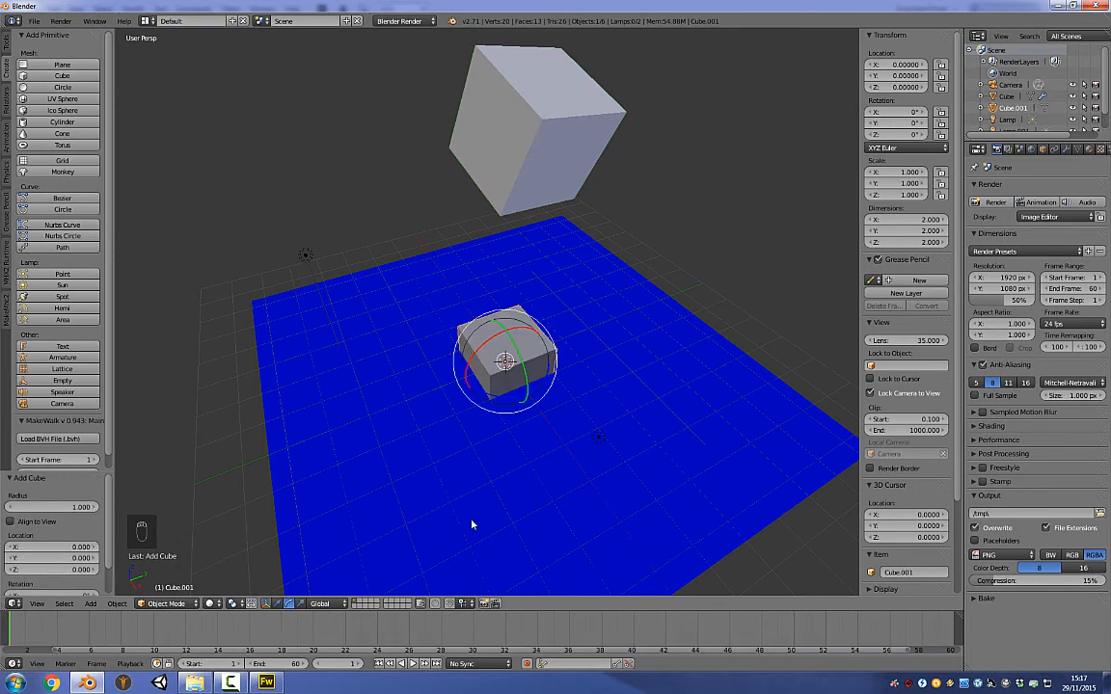
click(414, 664)
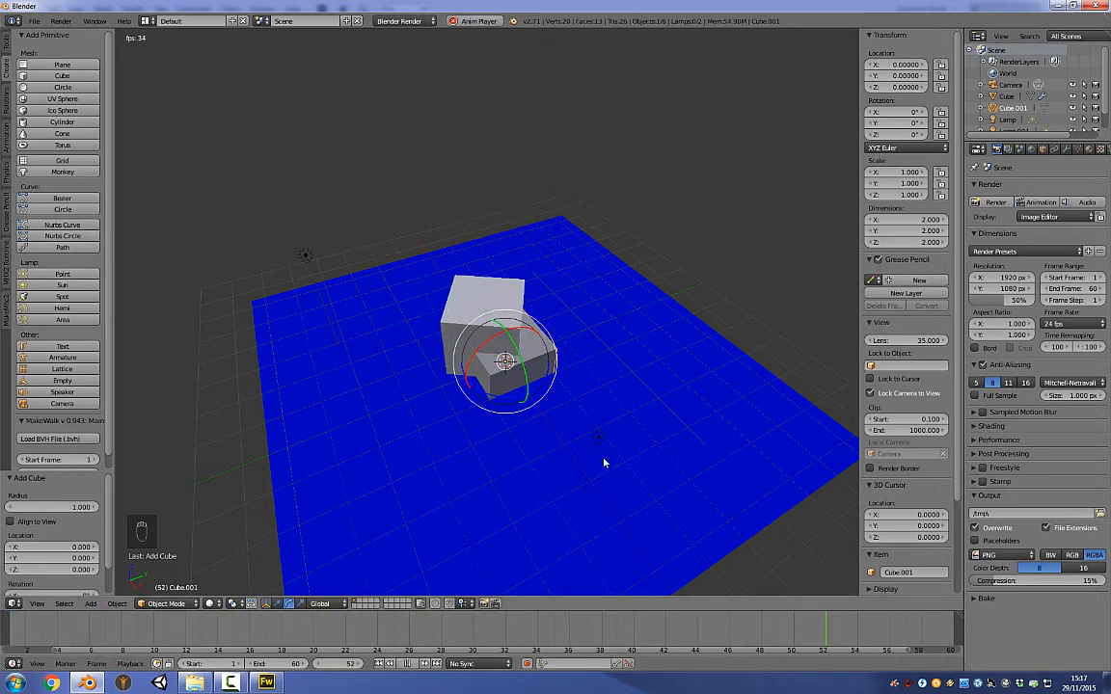
key(Escape)
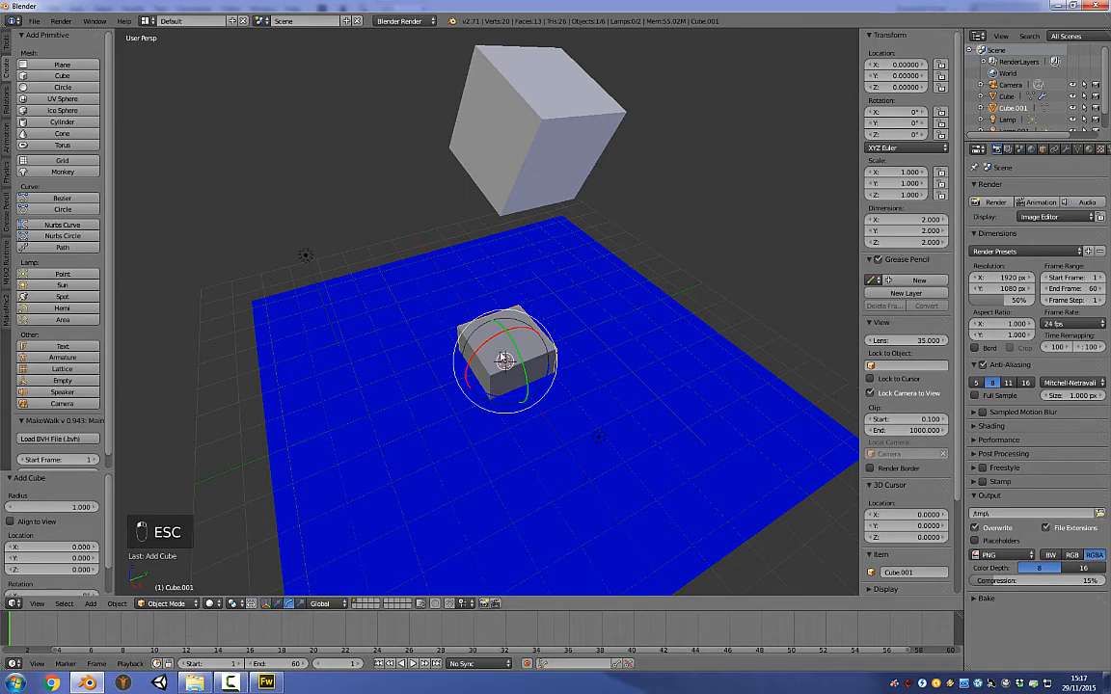
right_click(504, 360)
right_click(503, 360)
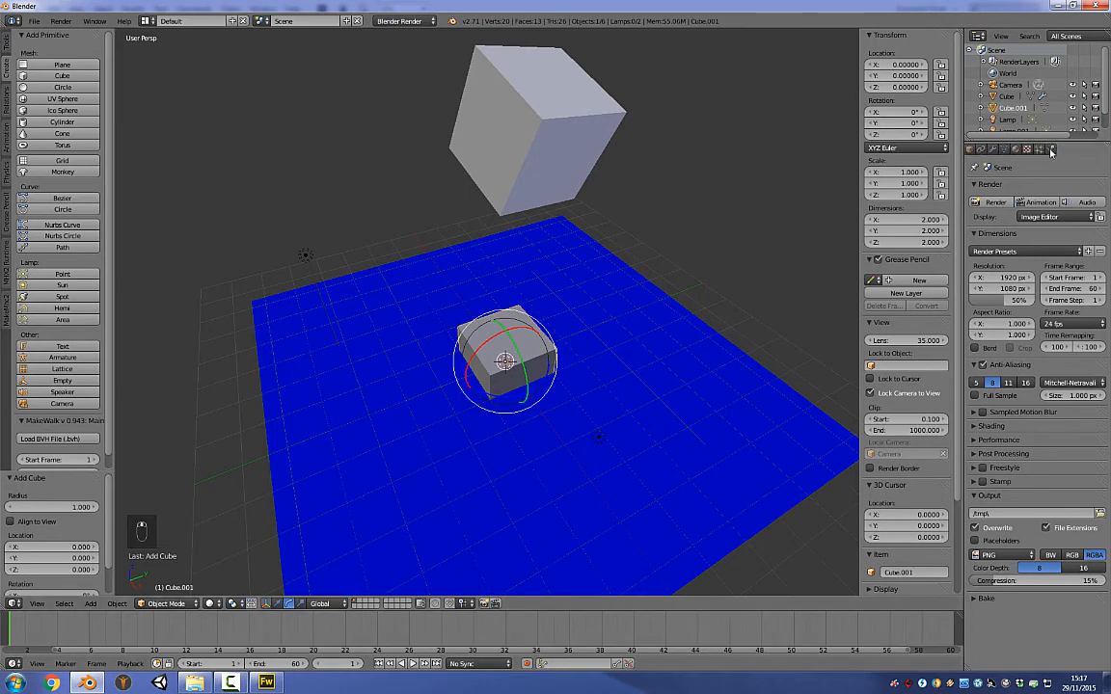
- Make the second cube an active rigid body with Dynamic turned off, and play the simulation to test it
click(1101, 150)
click(1068, 226)
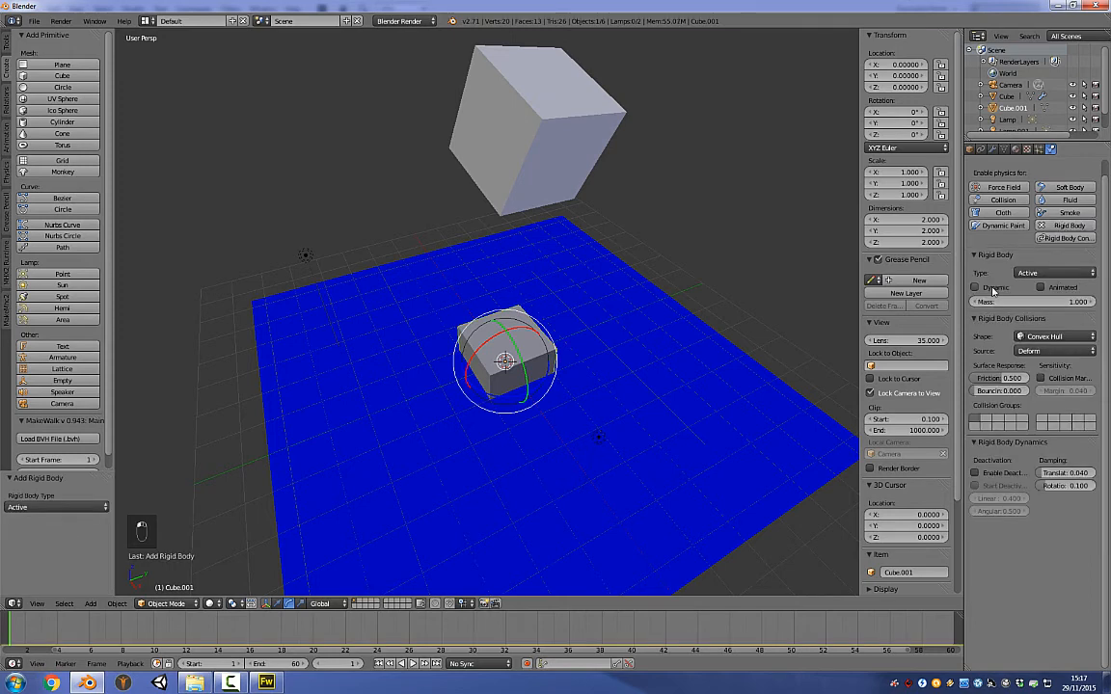
click(414, 664)
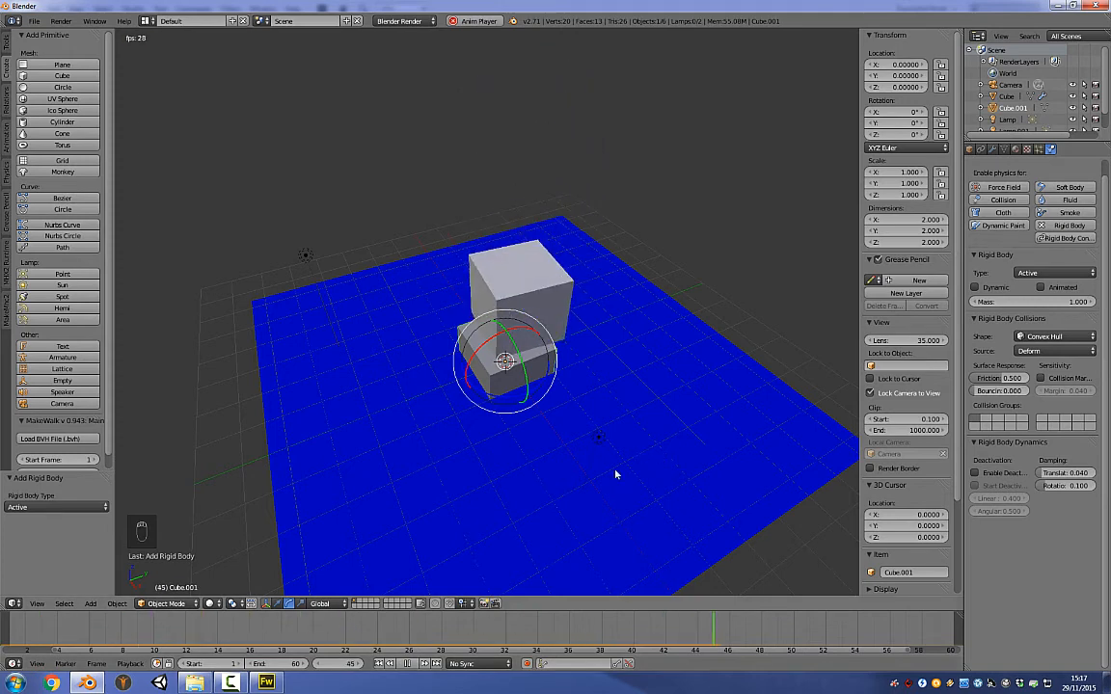
key(Escape)
- Rotate the second cube to about -19.7° on X, -18.8° on Y and 6.6° on Z
key(r)
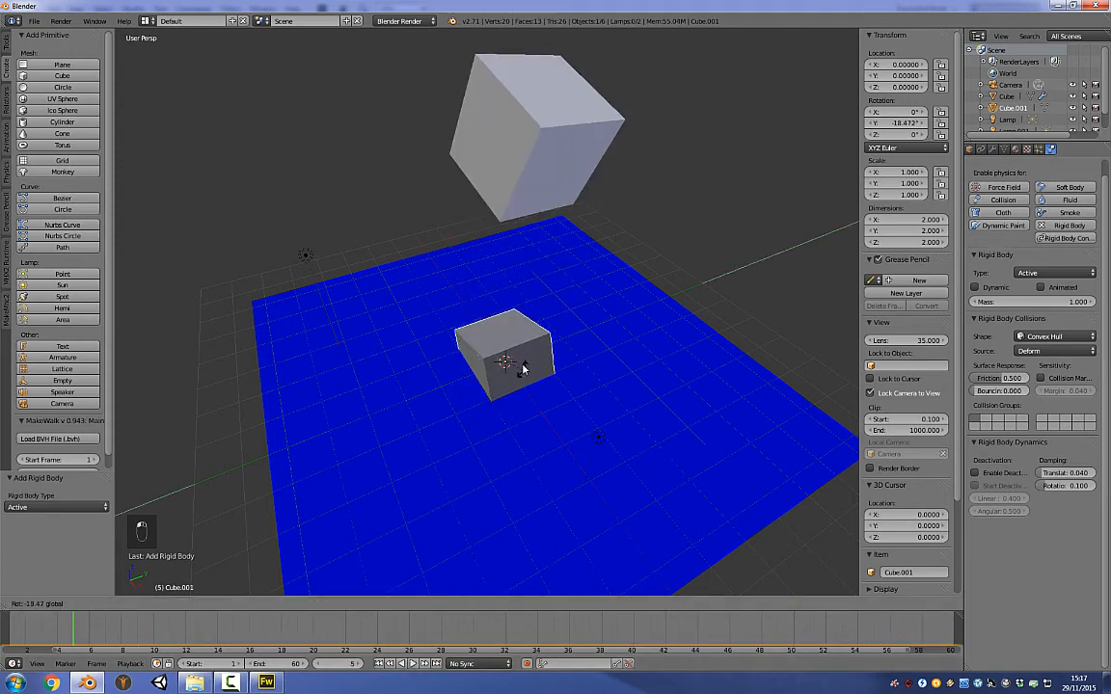
click(527, 376)
mouse_move(479, 351)
mouse_down()
mouse_move(496, 337)
mouse_move(485, 345)
mouse_up()
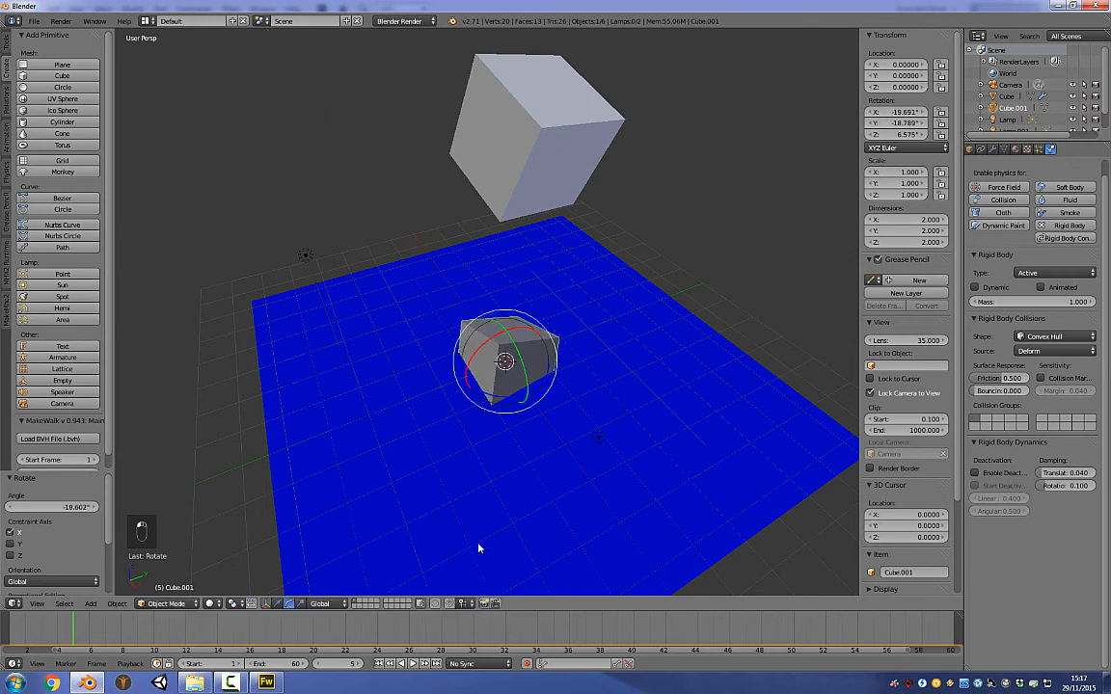
- Replay the simulation from the first frame to check how the falling cube hits the tilted cube, then stop it
click(415, 665)
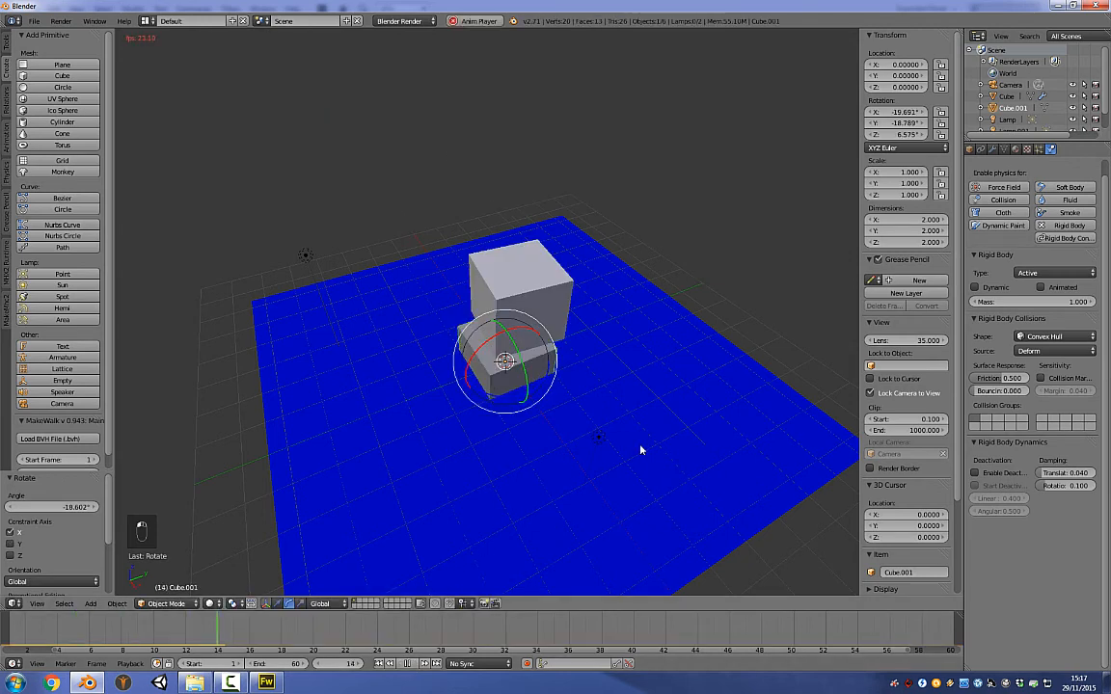
click(379, 664)
click(413, 664)
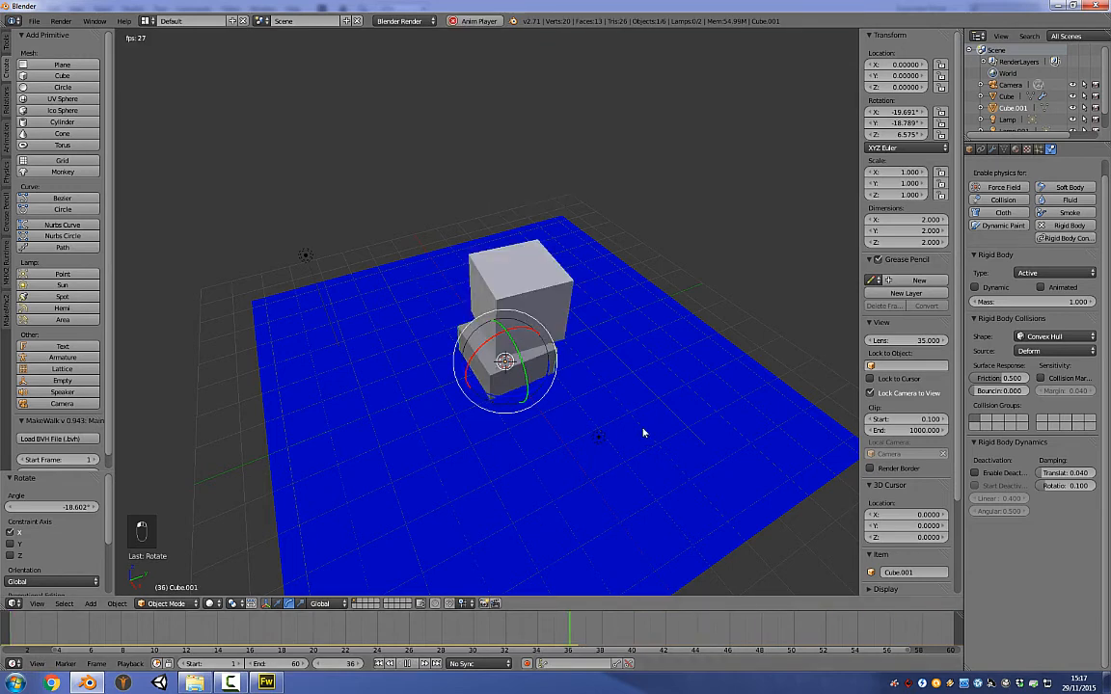
click(406, 664)
click(380, 665)
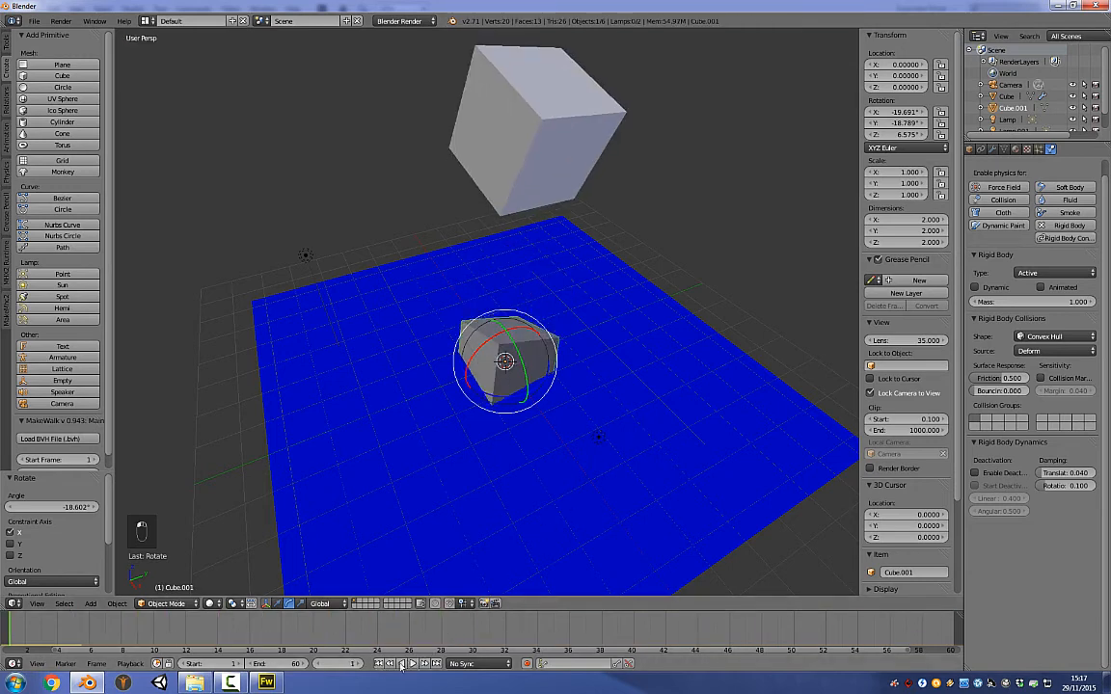
click(413, 664)
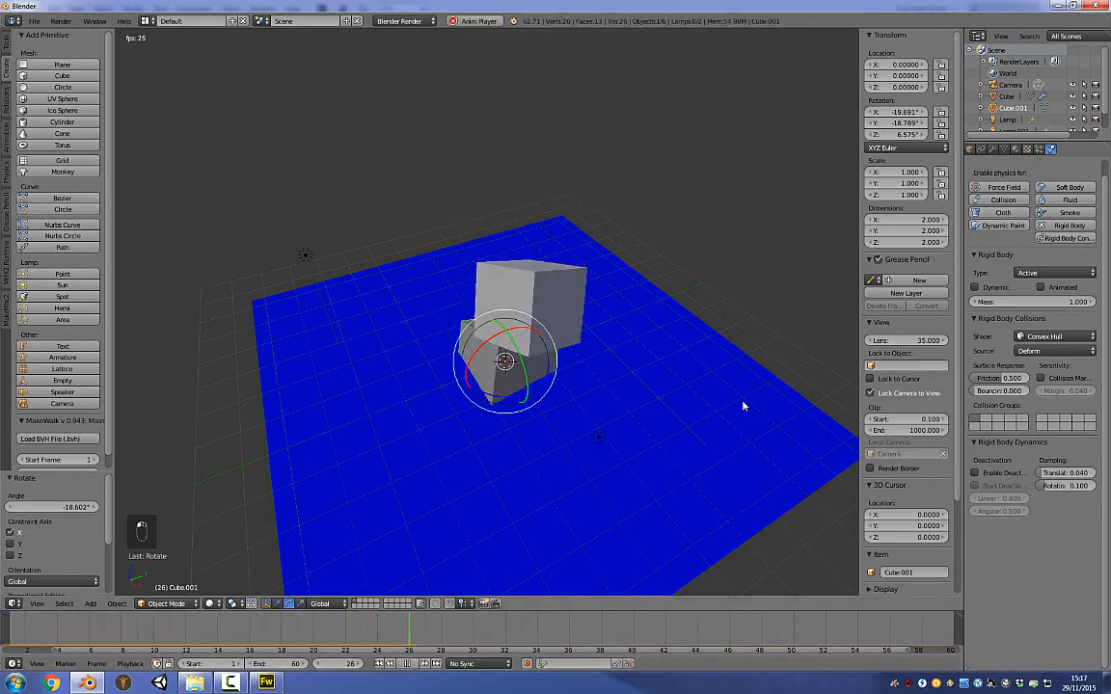
click(406, 664)
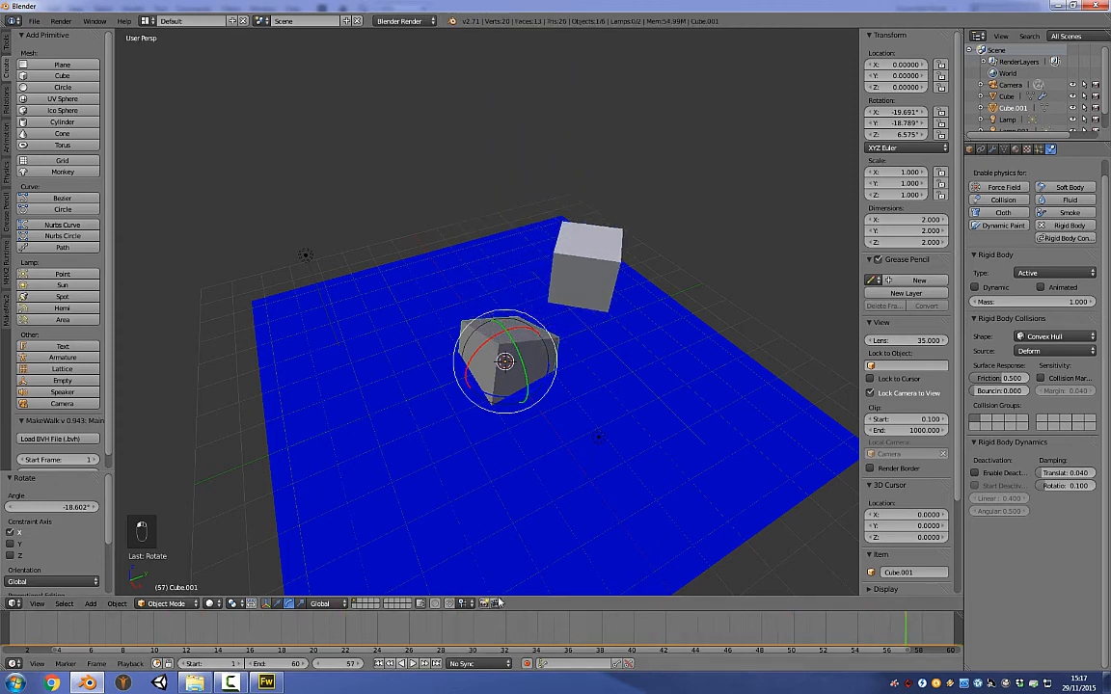
- Tilt the second cube further to about -37.1° X, -16.1° Y and 11.8° Z, and replay the simulation from frame 1
mouse_move(486, 351)
mouse_down()
mouse_move(496, 335)
mouse_move(495, 344)
mouse_up()
click(379, 665)
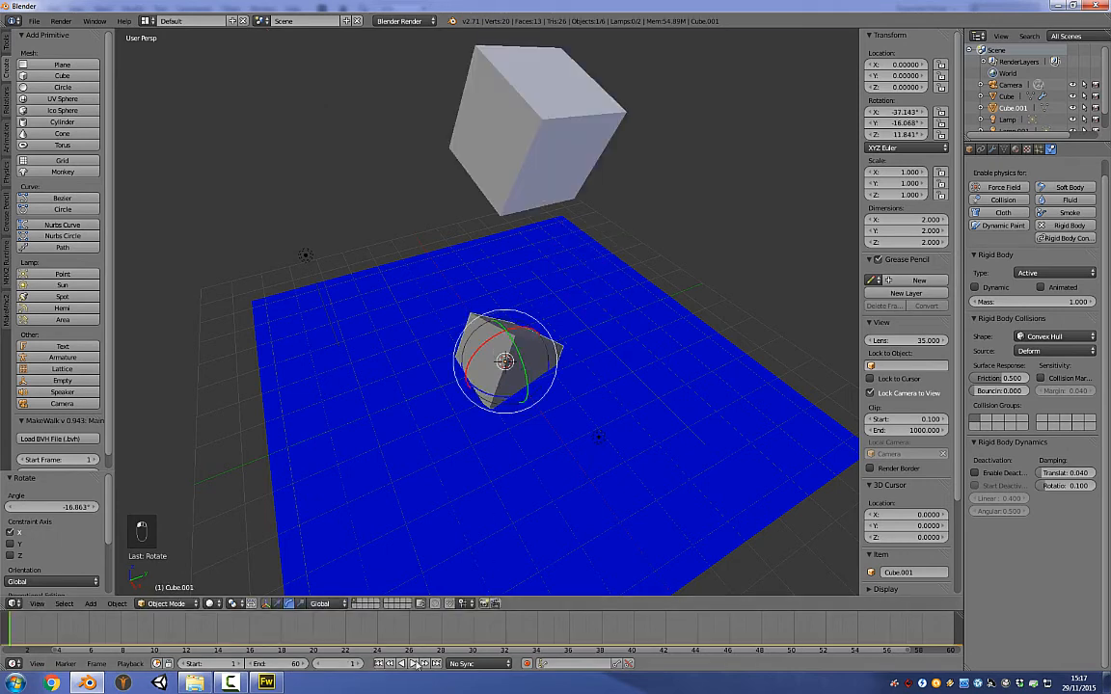
key(alt+a)
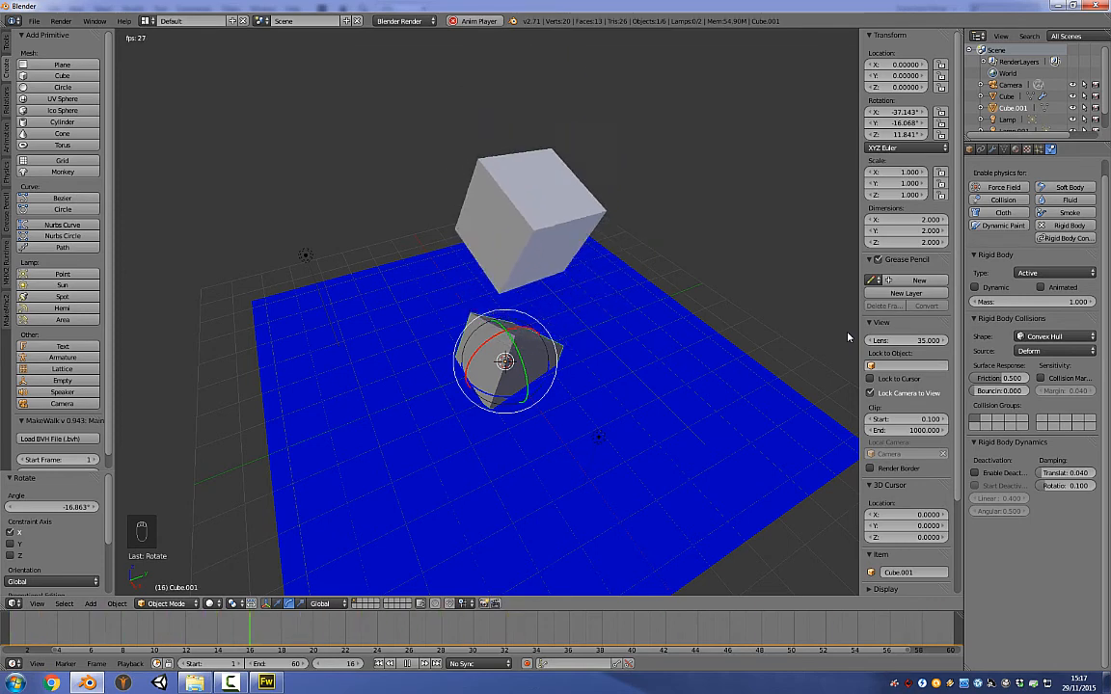
key(Escape)
- Extend the animation's end frame to 70 and make a test render of the first frame
click(292, 666)
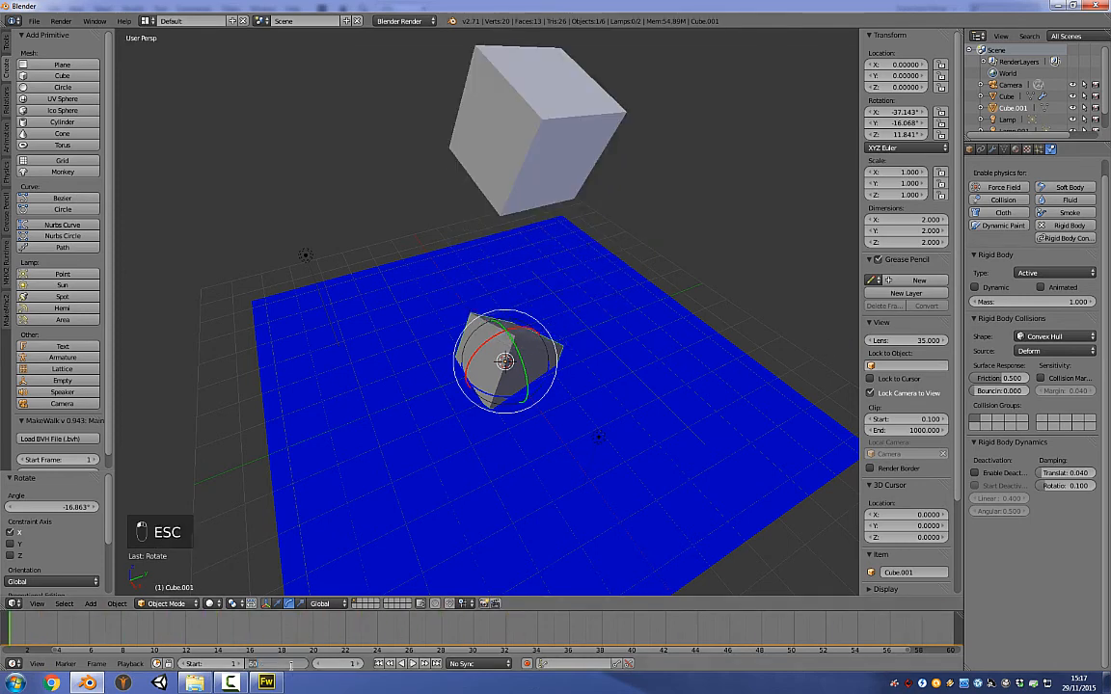
text(70)
key(Return)
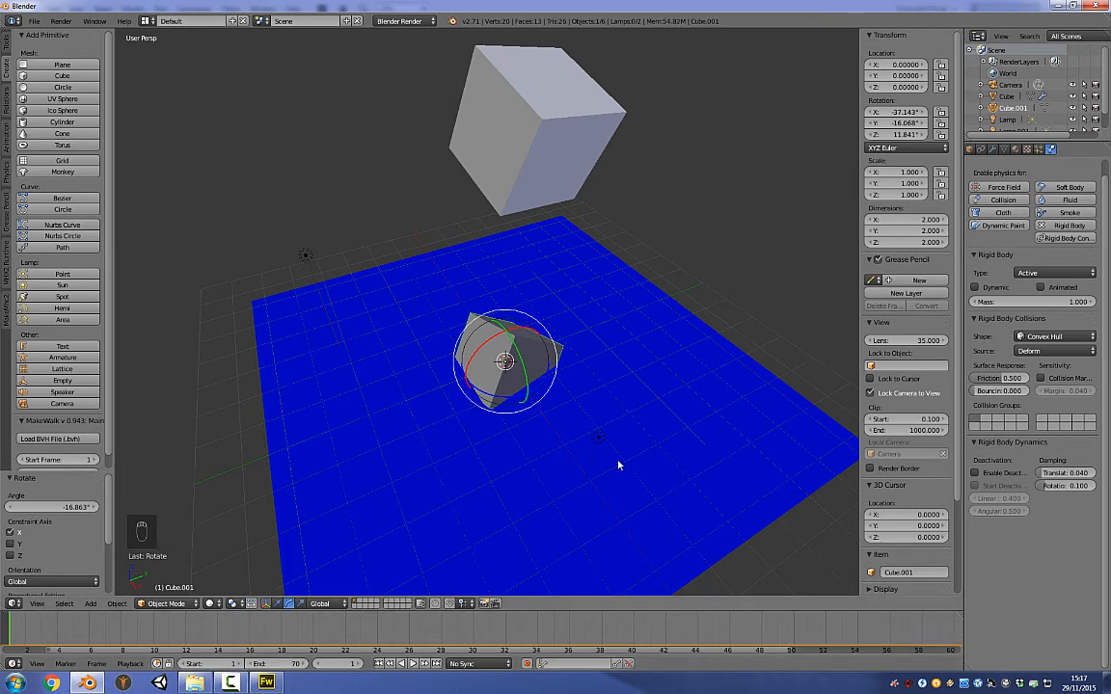
key(F12)
key(Escape)
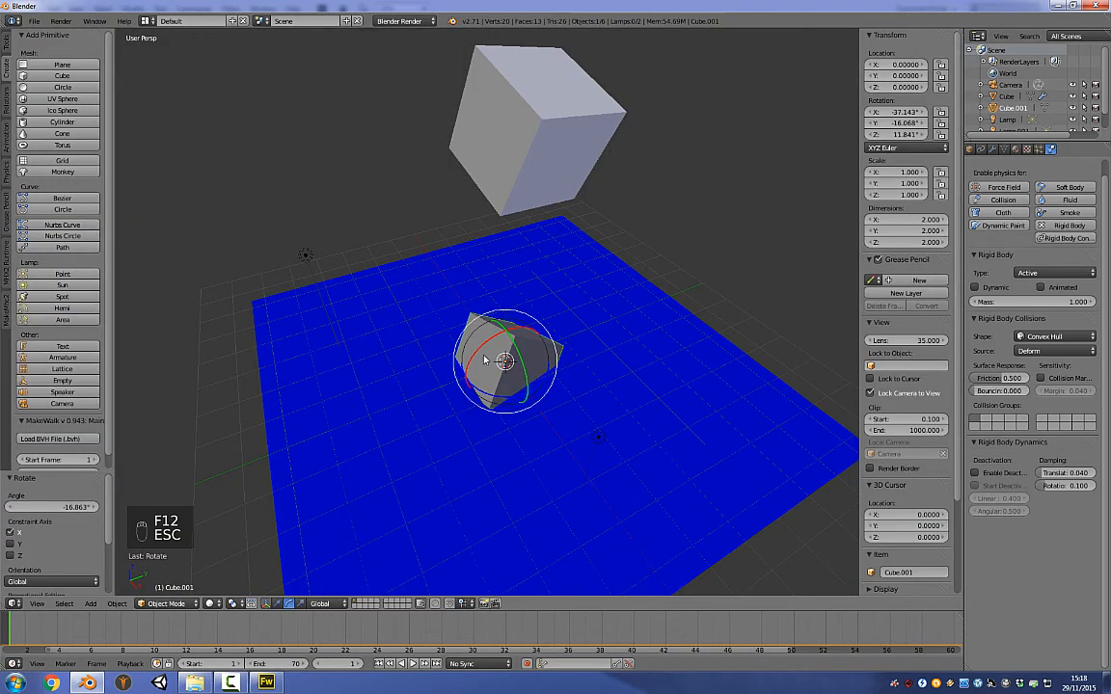
- Give the second cube a new material with a yellow diffuse color of about R 0.800, G 0.726, B 0.128
right_click(488, 359)
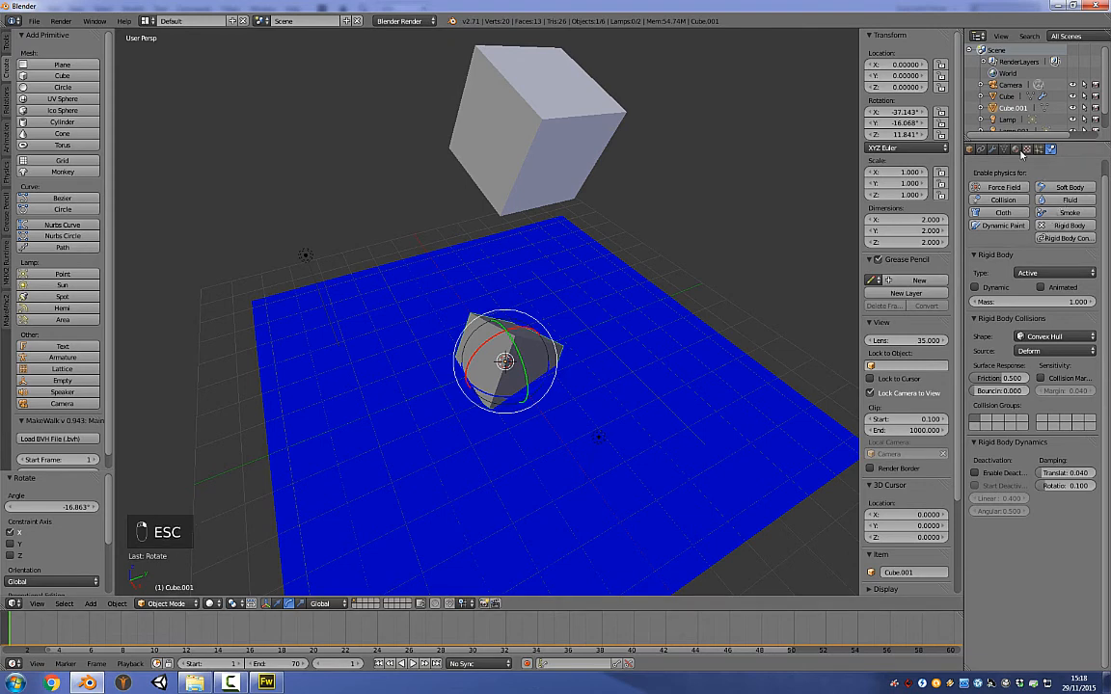
click(1015, 149)
click(1004, 227)
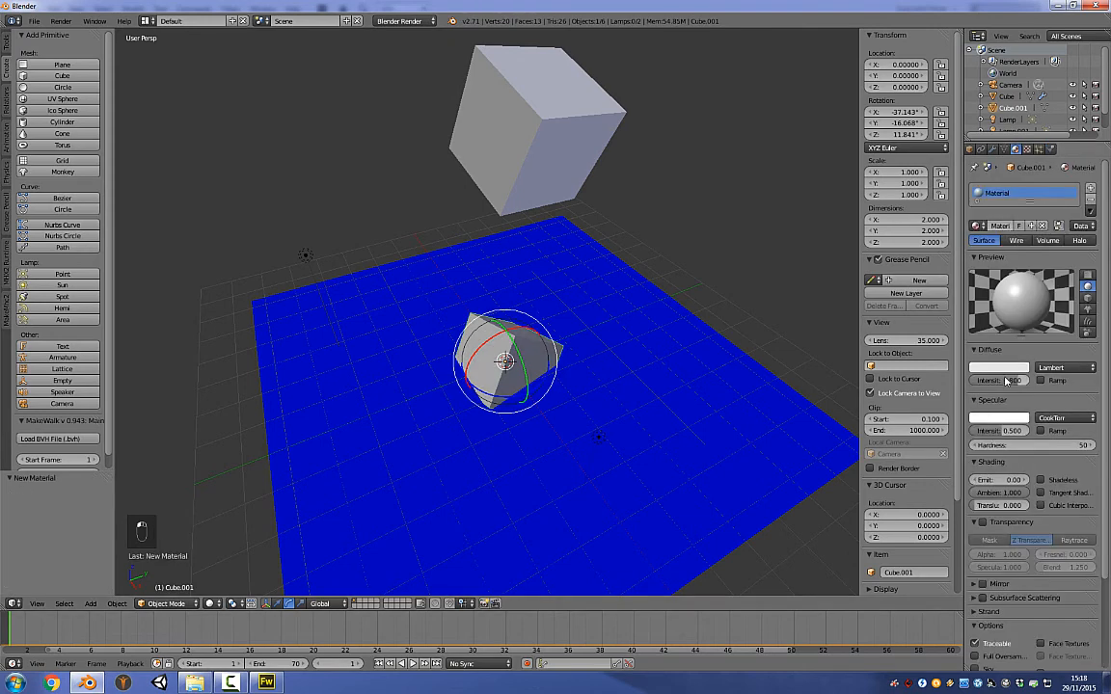
click(1001, 368)
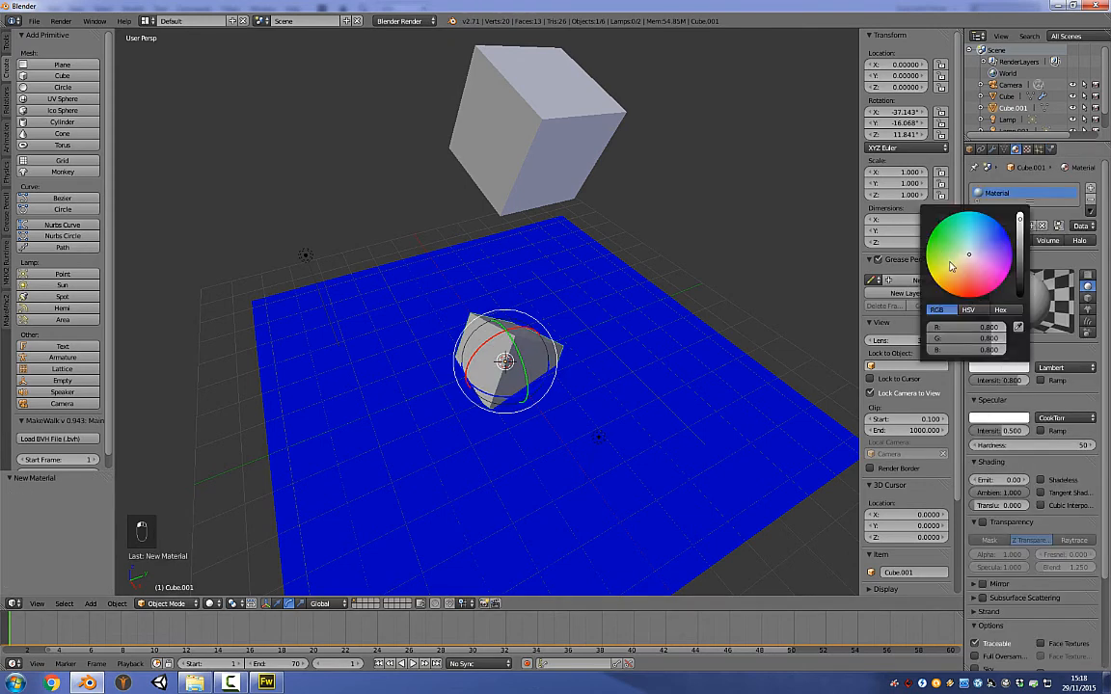
click(950, 267)
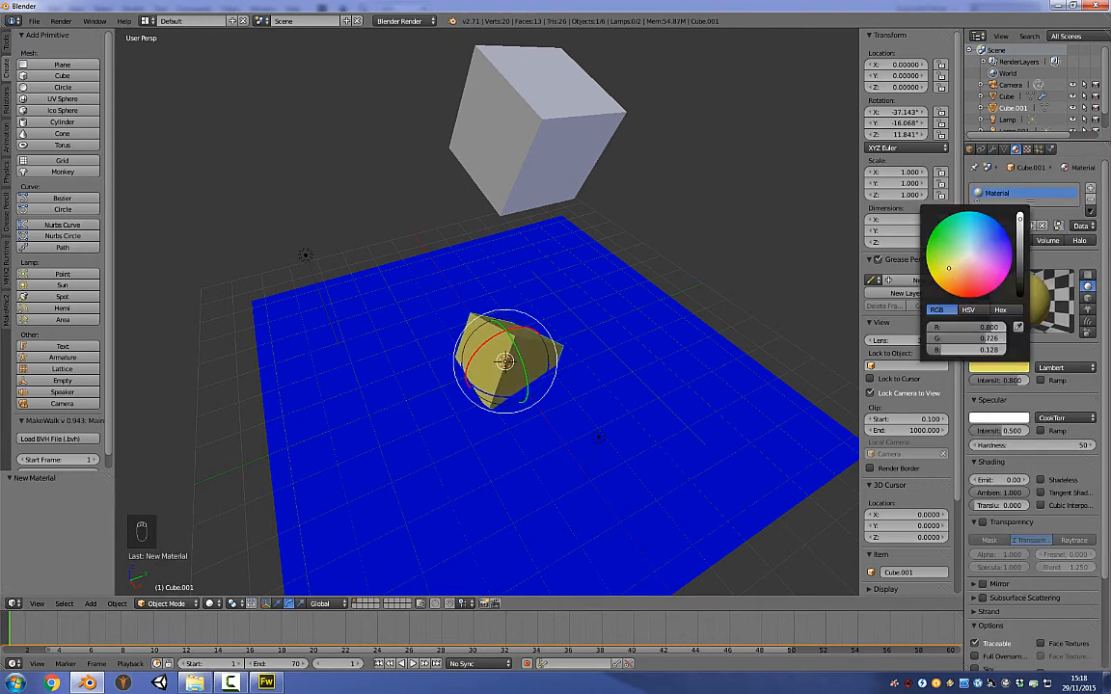
- Add a Clouds texture with a pale yellow color to the second cube's material and test-render the frame
click(1027, 149)
click(1050, 277)
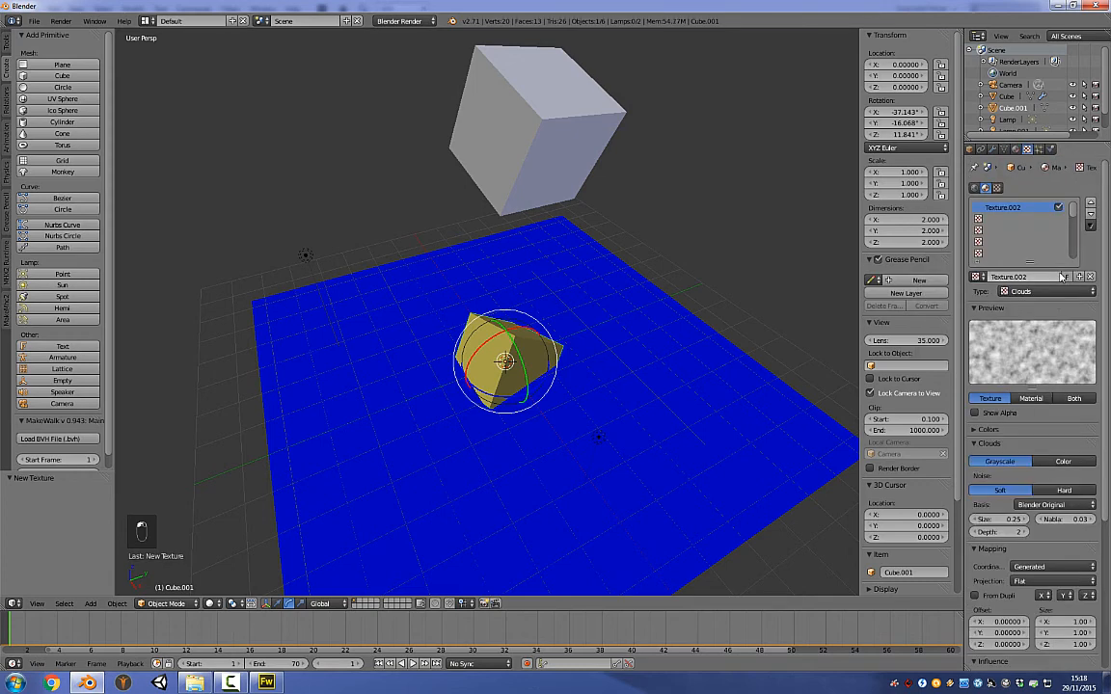
scroll(1028, 482, down, 5)
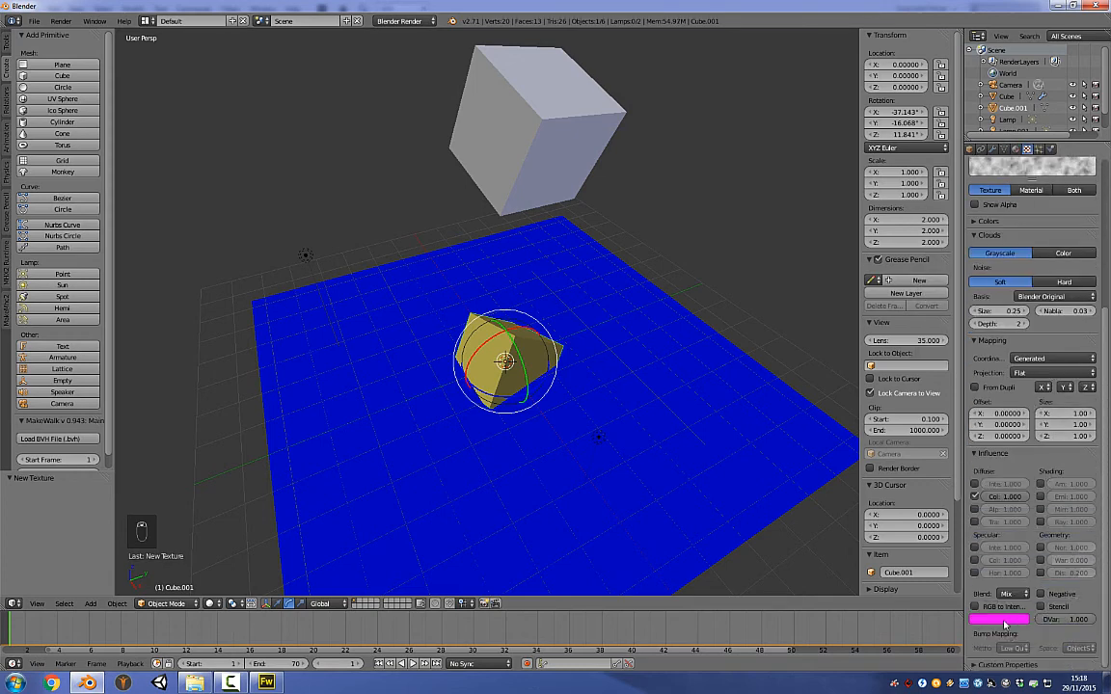
click(999, 620)
click(951, 509)
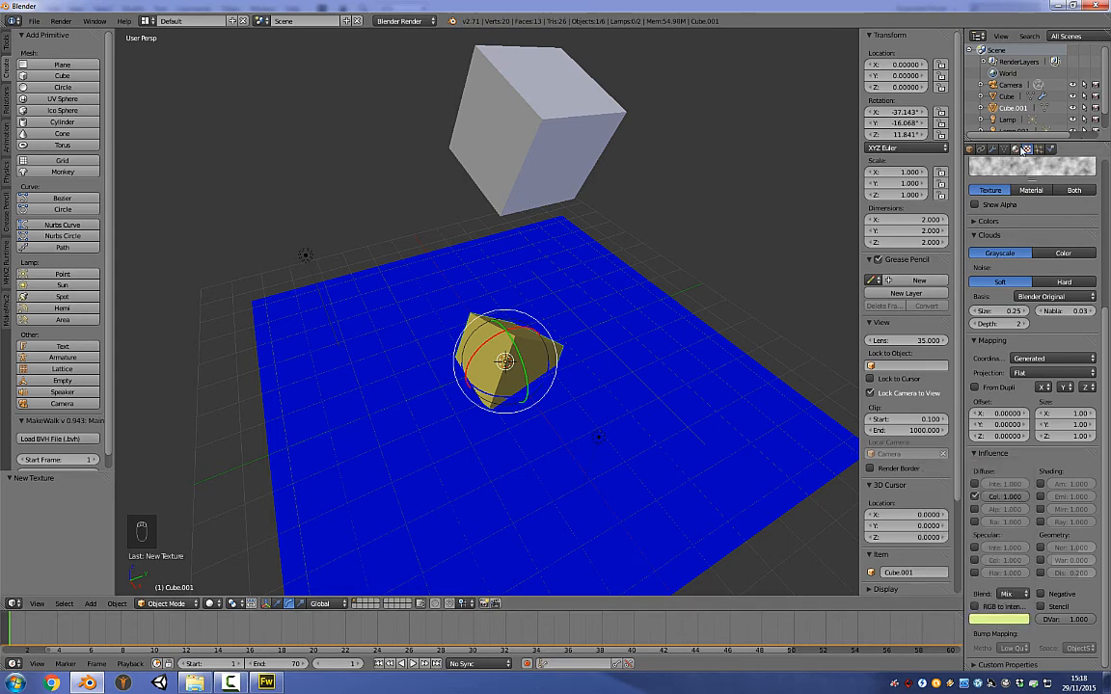
click(1016, 149)
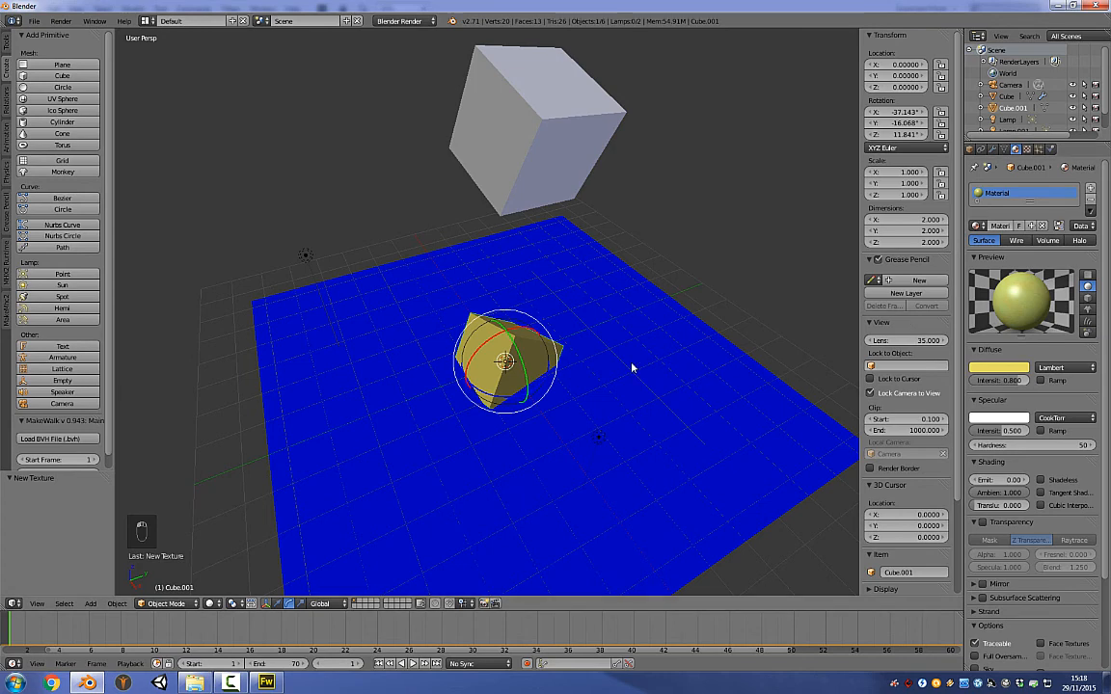
key(F12)
key(Escape)
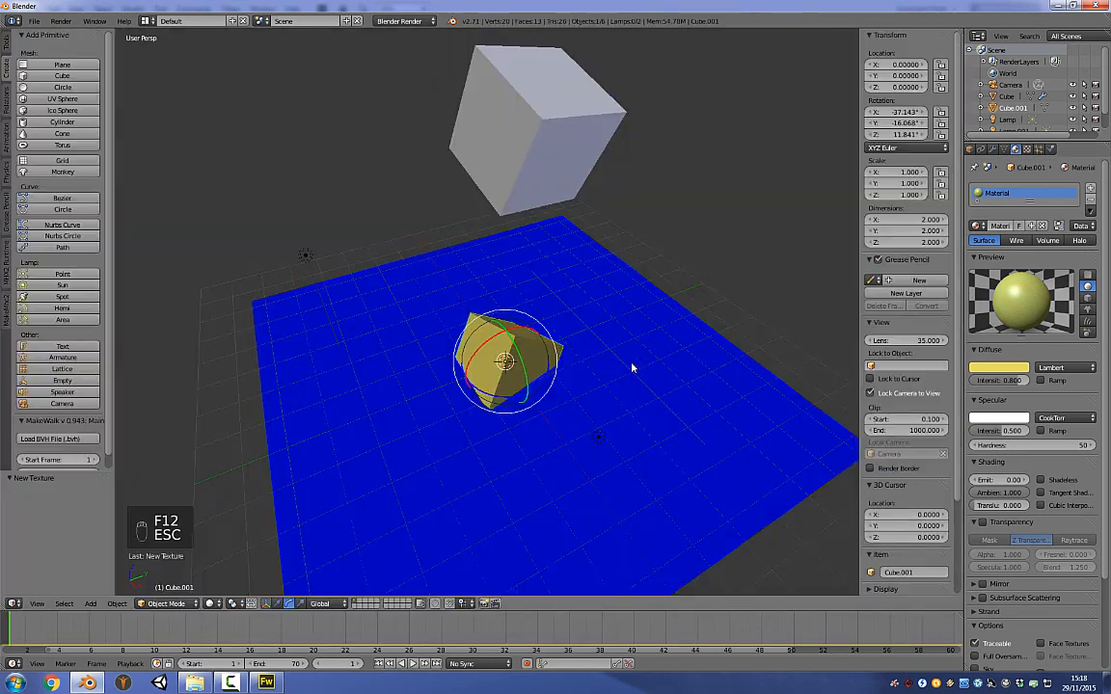
- Change the Clouds texture color of the second cube to light green and test-render the frame
click(1003, 368)
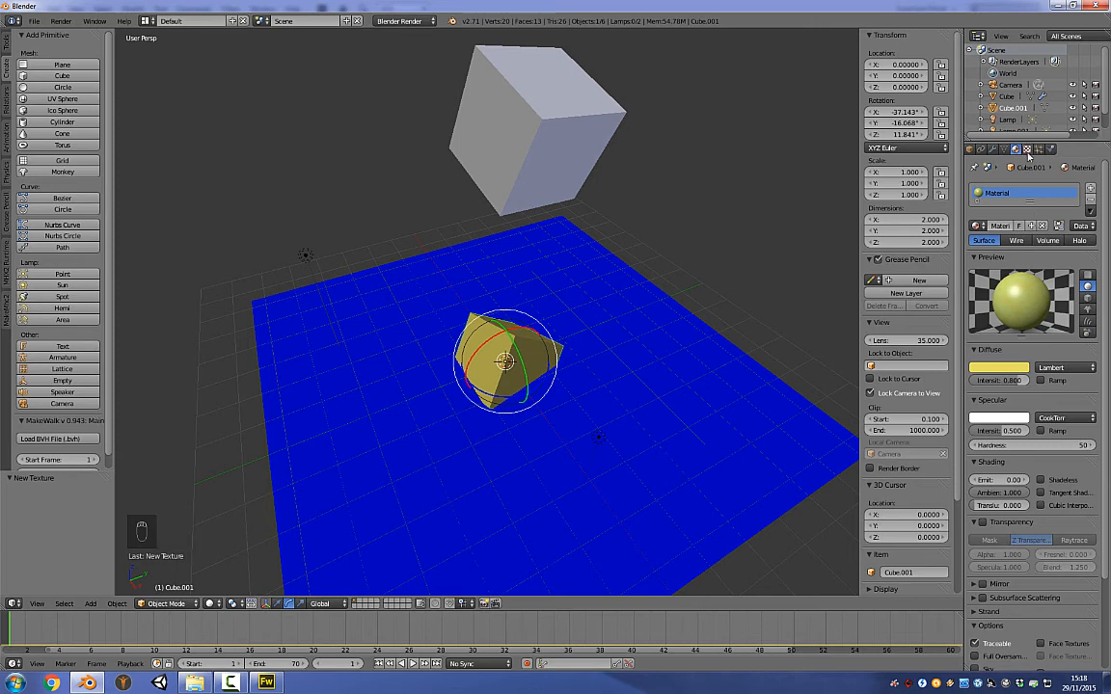
click(1028, 150)
click(997, 618)
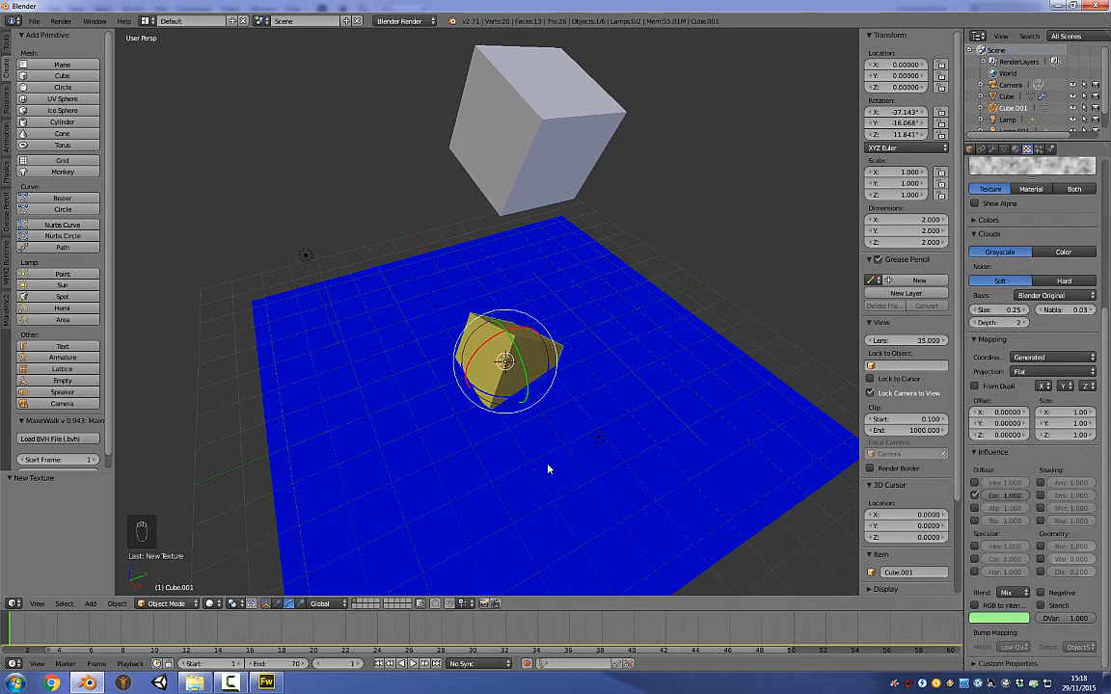
key(F12)
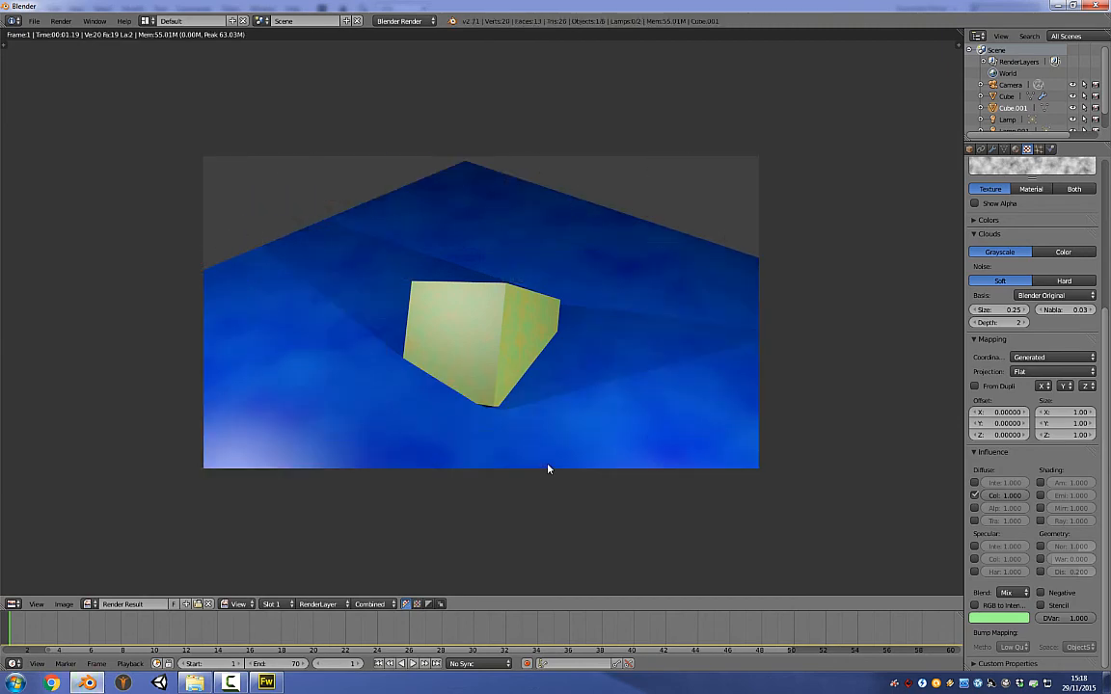
key(Escape)
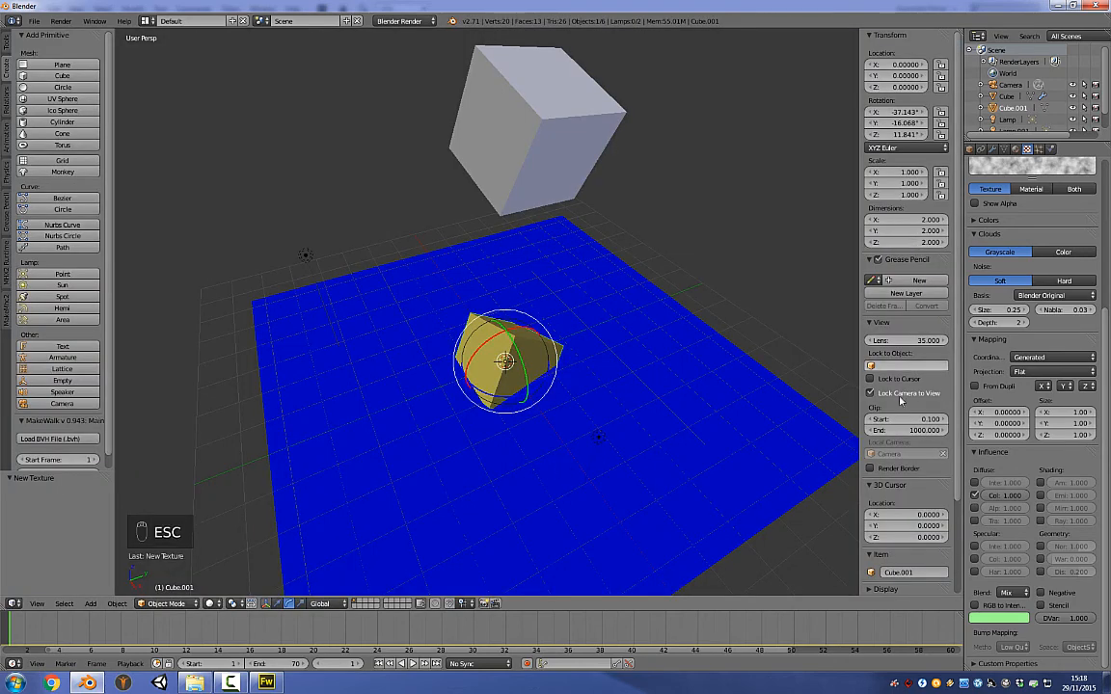
- Reframe the locked camera farther back so both cubes and most of the floor fit in the shot, and leave camera view
key(KP_0)
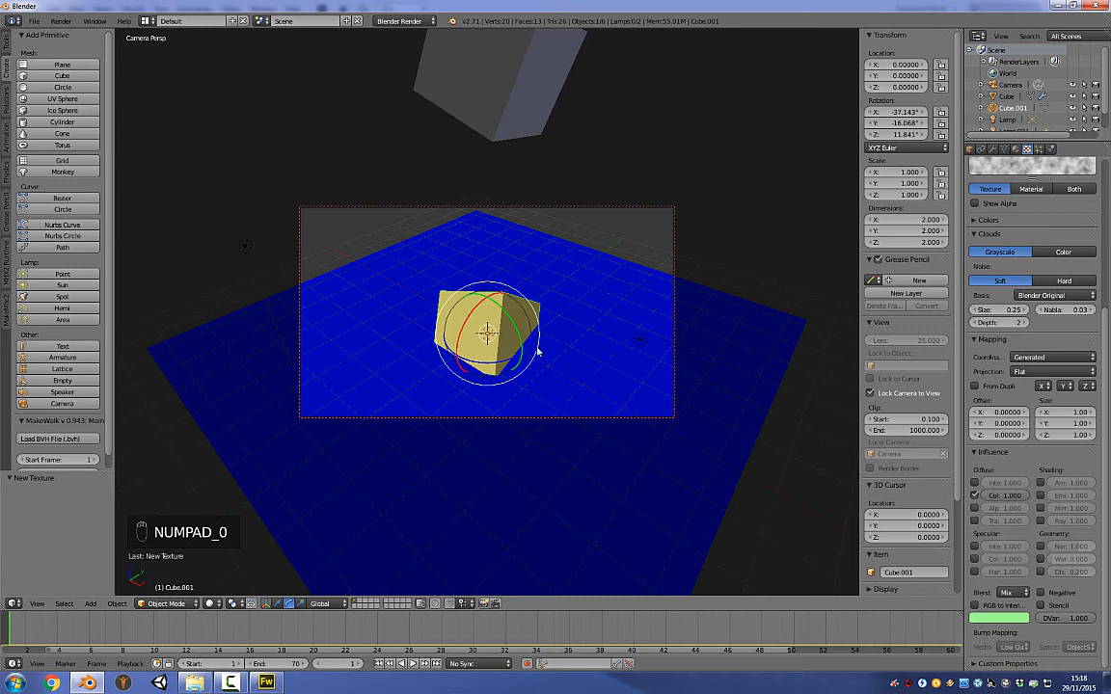
scroll(531, 345, down, 1)
middle_drag(577, 342, 550, 329)
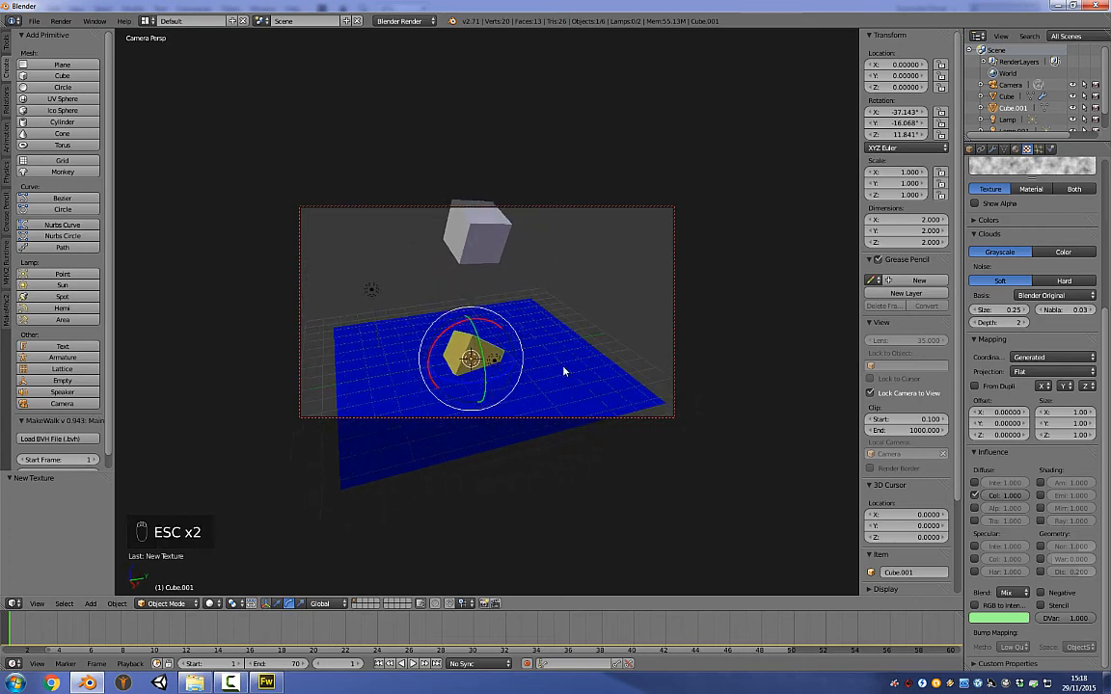
key(KP_0)
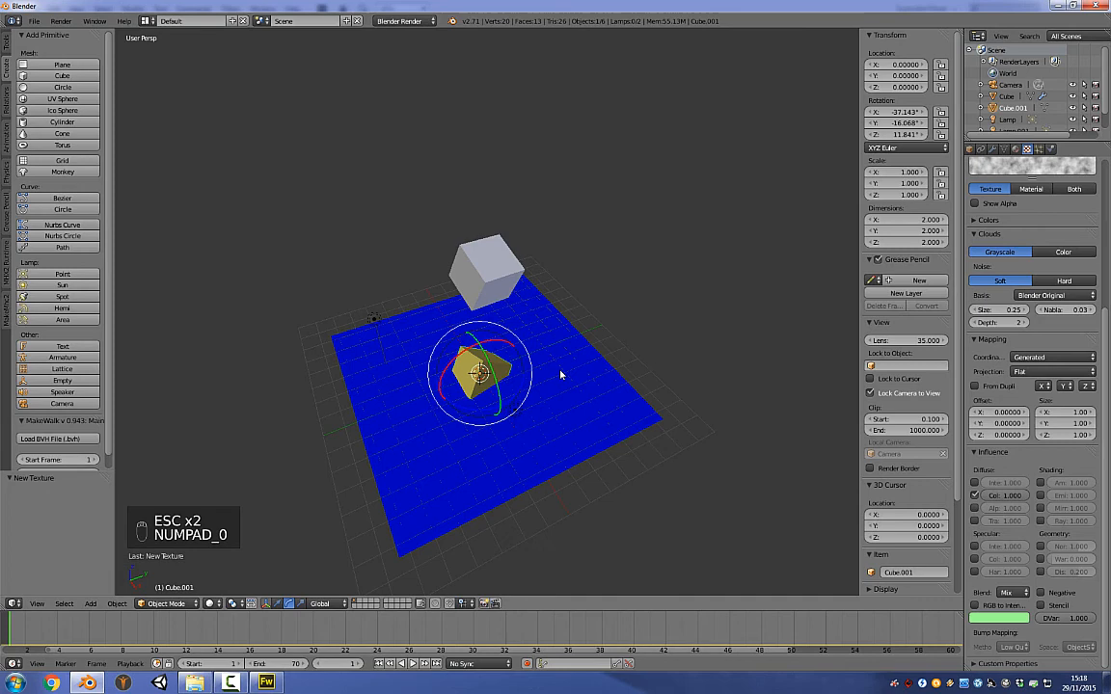
- Scale the blue floor plane up by about 1.908 and test-render the frame
right_click(546, 439)
key(s)
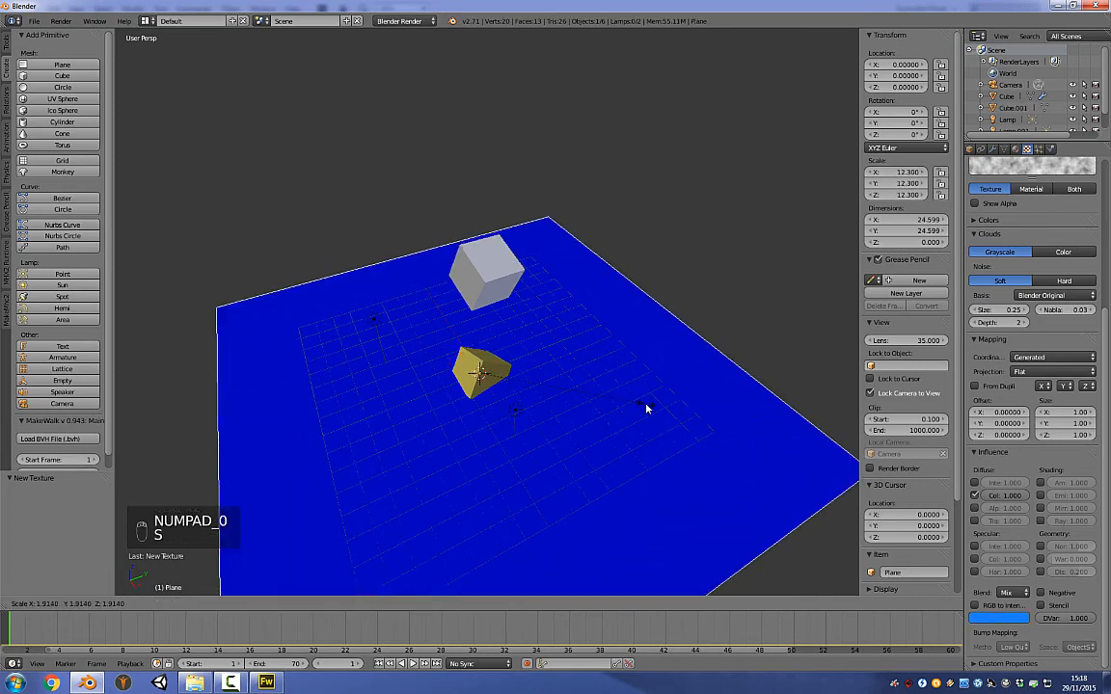
click(647, 409)
key(F12)
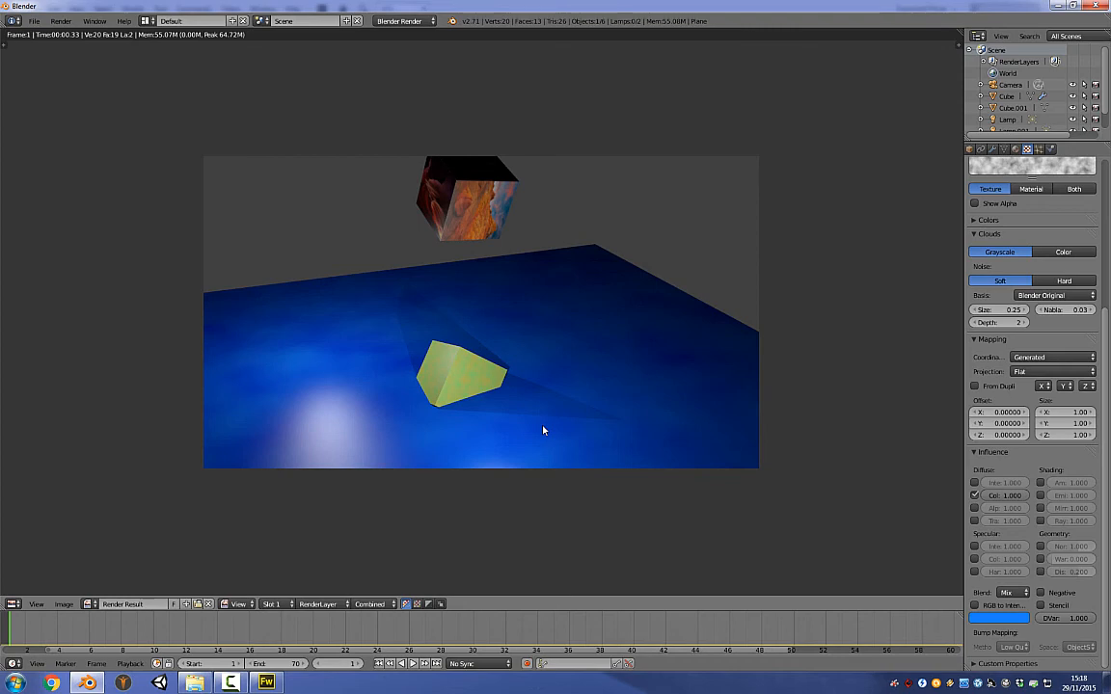
key(Escape)
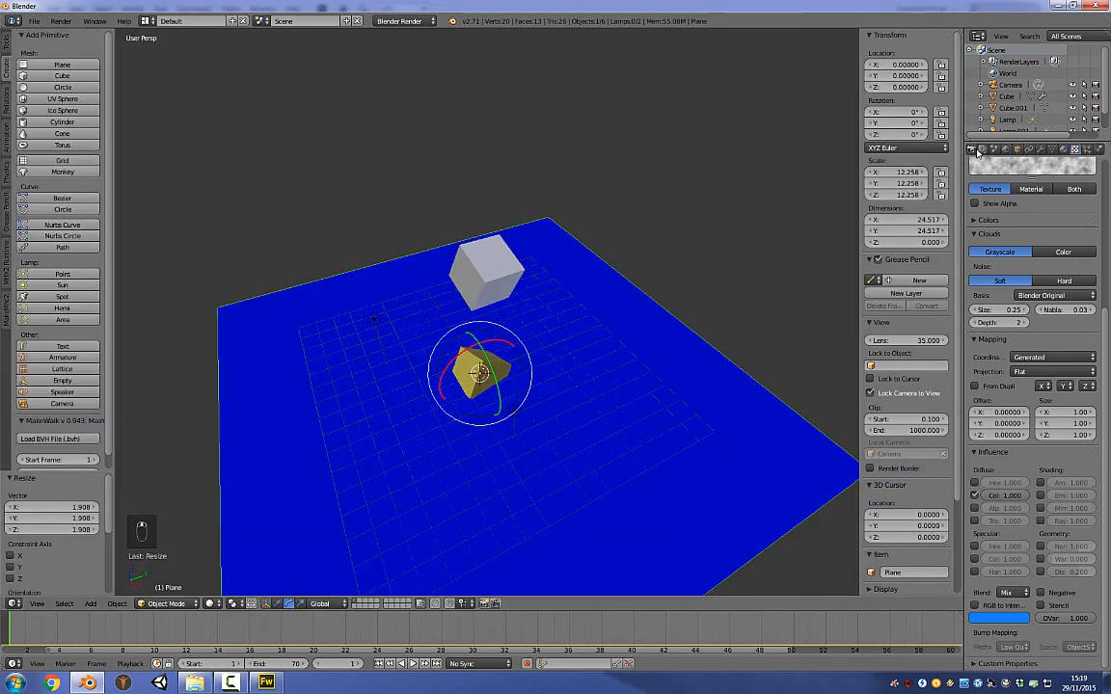
- Render the full animation from frame 1 to 70 and play the result back in an enlarged player window, closing it when finished
click(973, 149)
click(1047, 206)
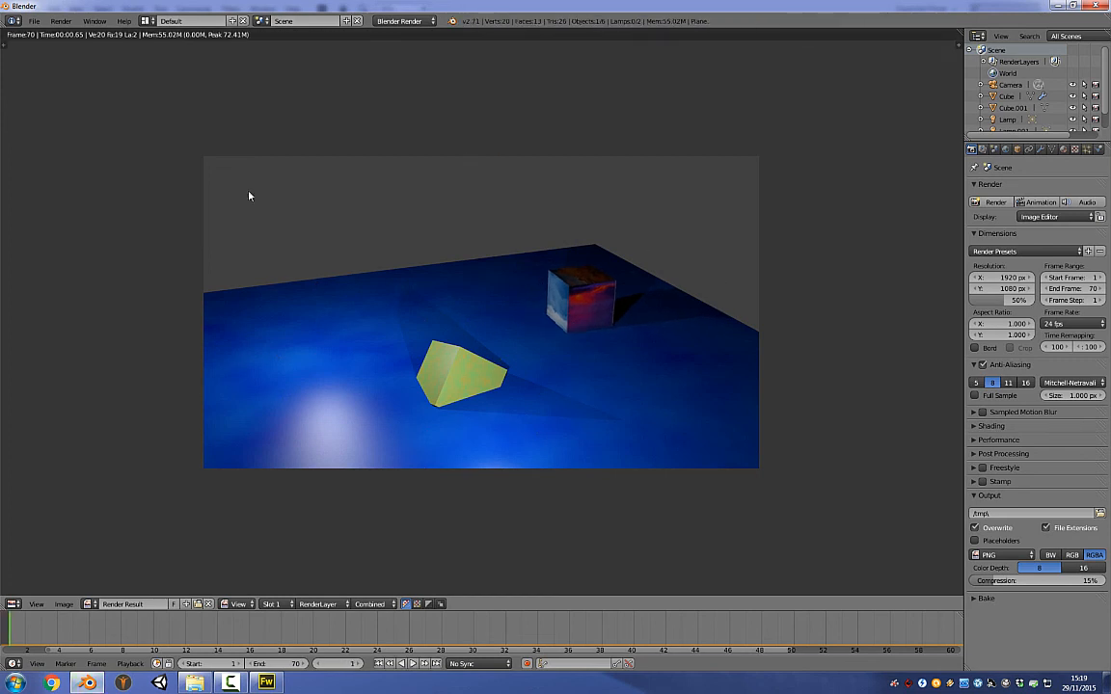
click(61, 22)
click(106, 115)
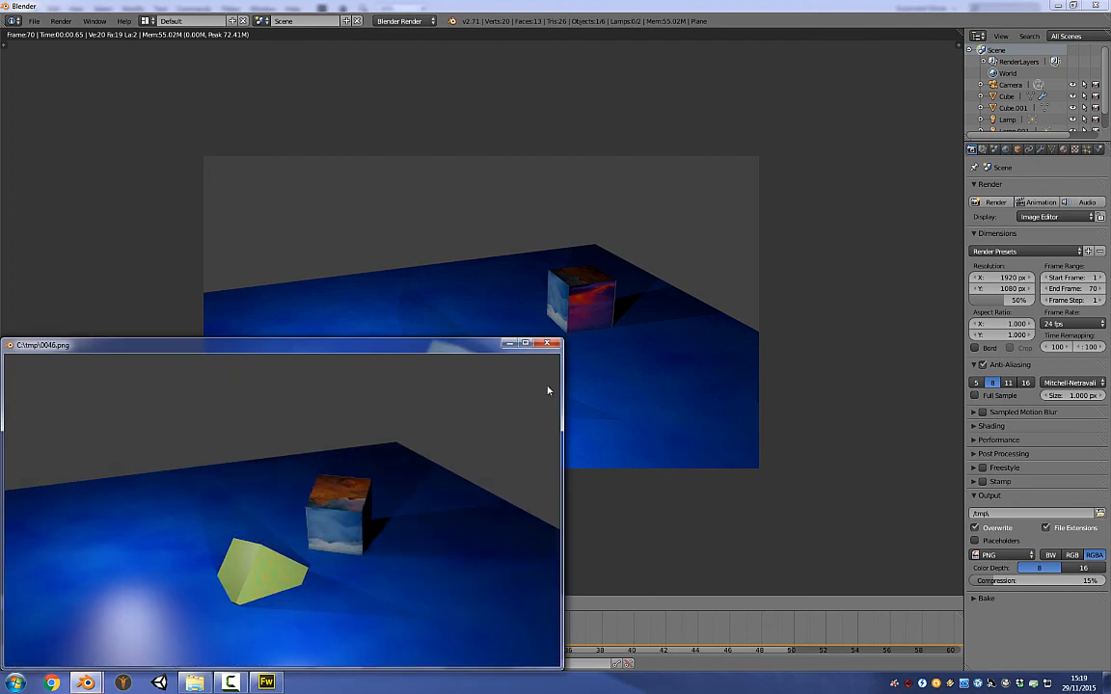
drag(472, 351, 660, 150)
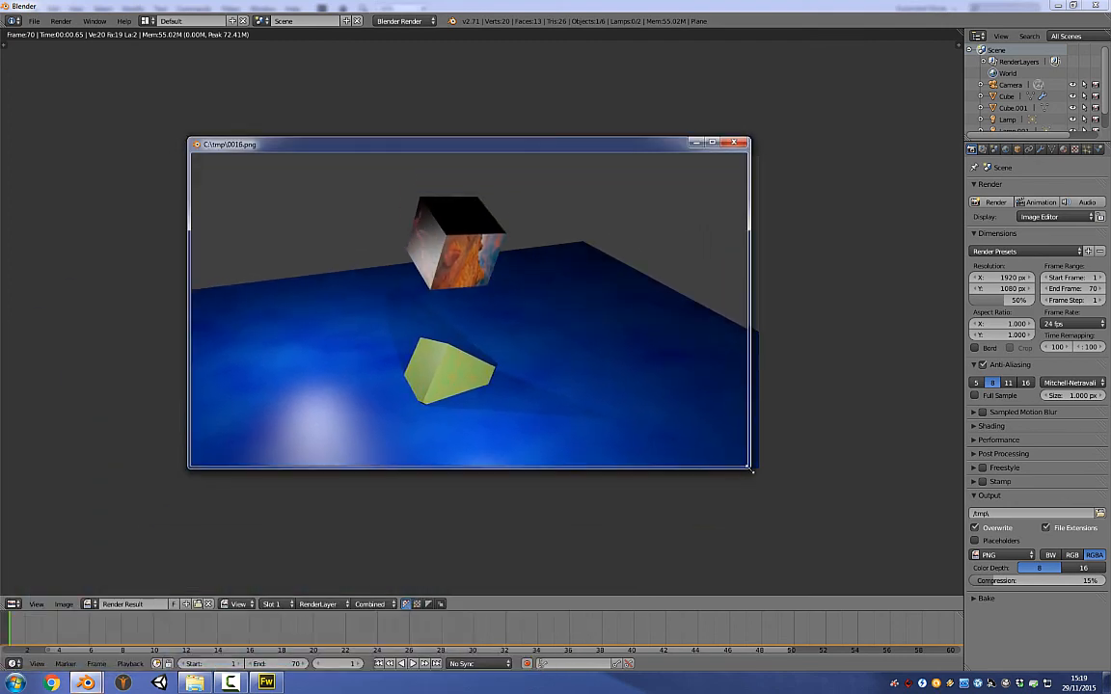
drag(751, 470, 857, 573)
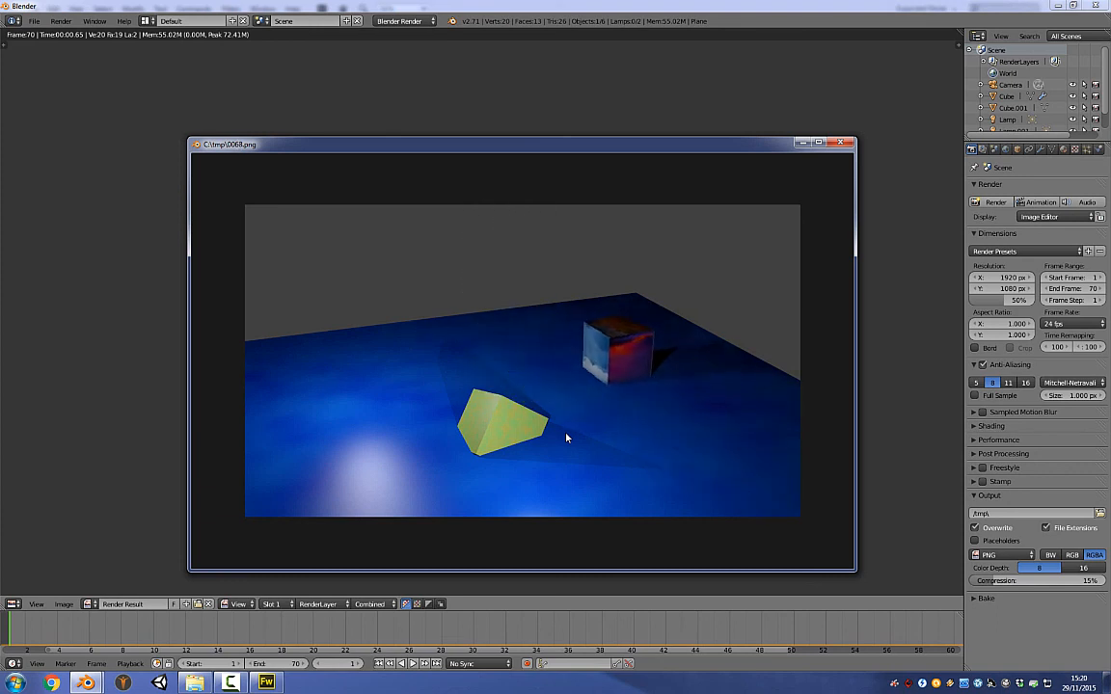
key(Escape)
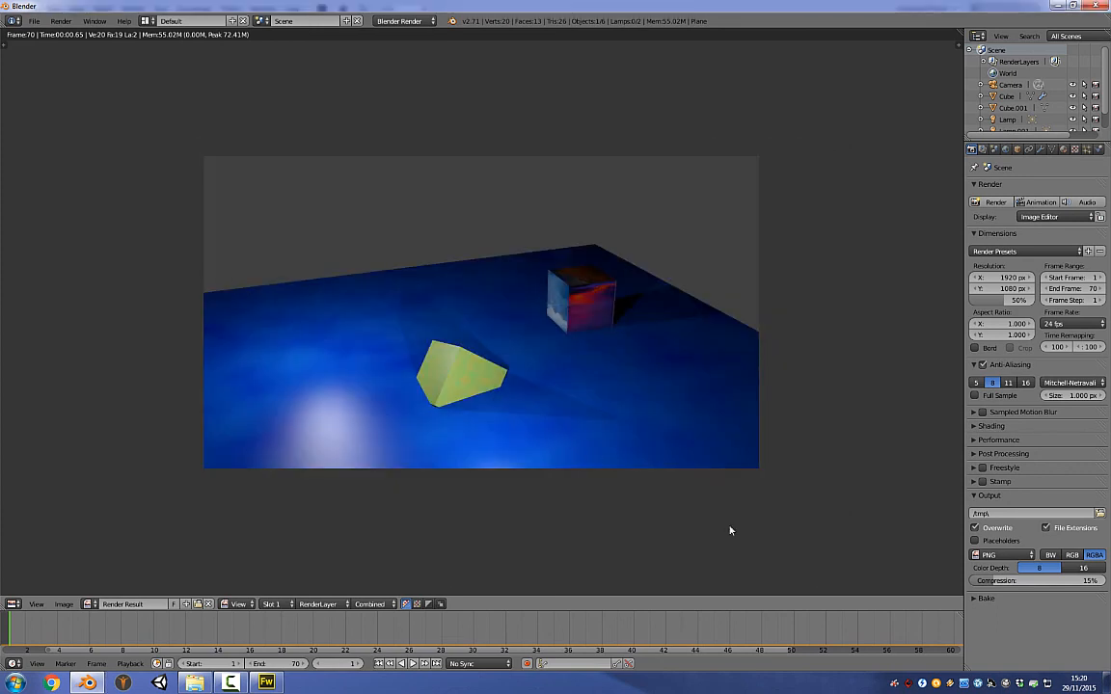